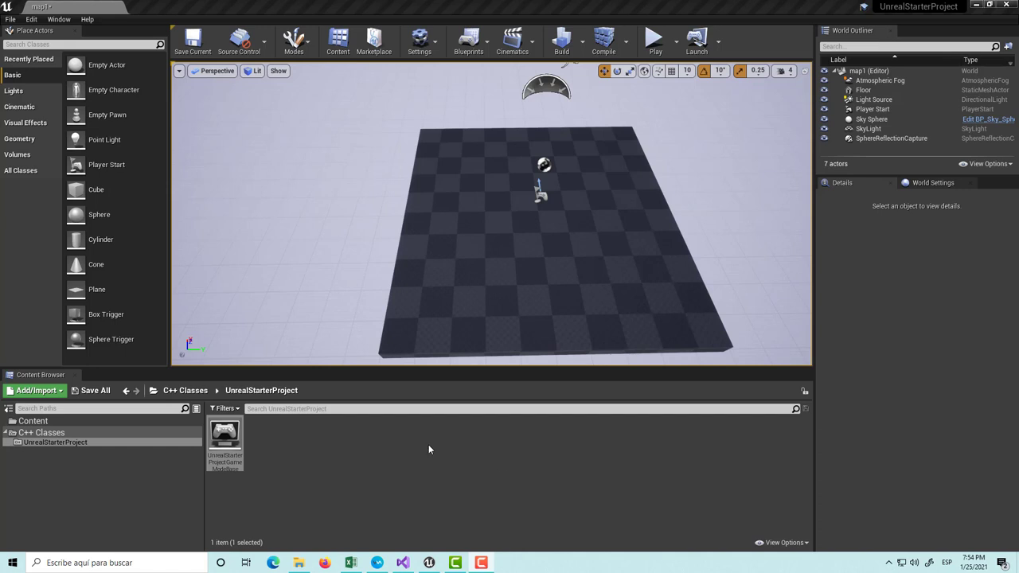
- In C++ Classes > UnrealStarterProject, start a New C++ Class from the right-click menu
left_click(42, 434)
left_click(40, 442)
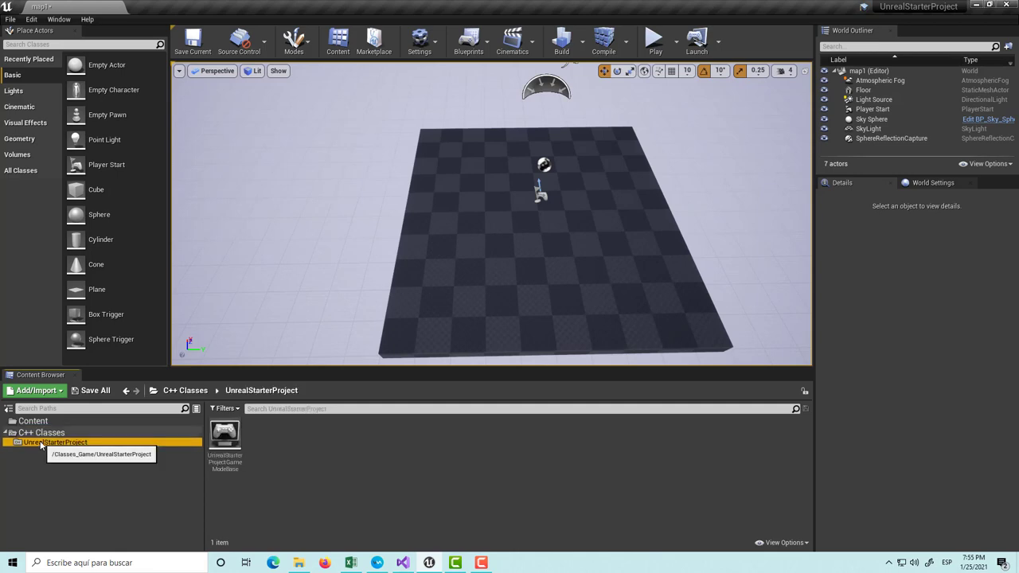
right_click(286, 475)
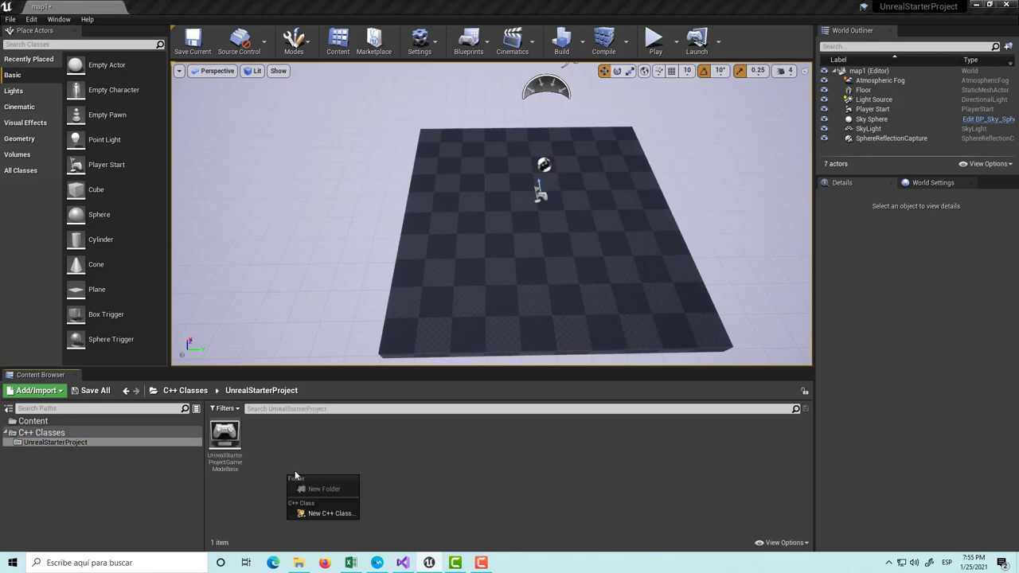
left_click(330, 514)
scroll(429, 279, "down", 1)
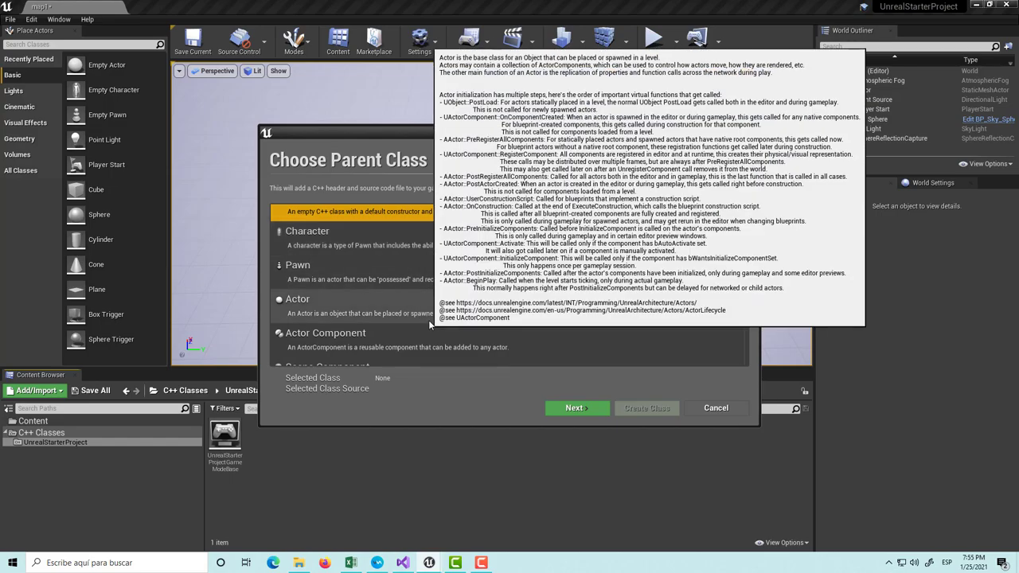
scroll(406, 343, "down", 1)
scroll(417, 340, "up", 2)
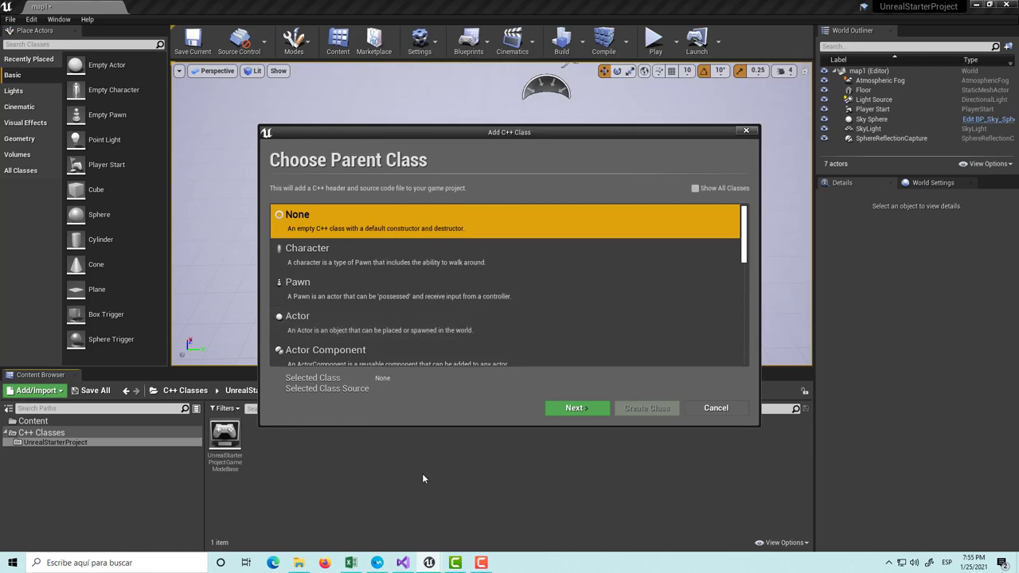
left_click_drag(490, 134, 504, 302)
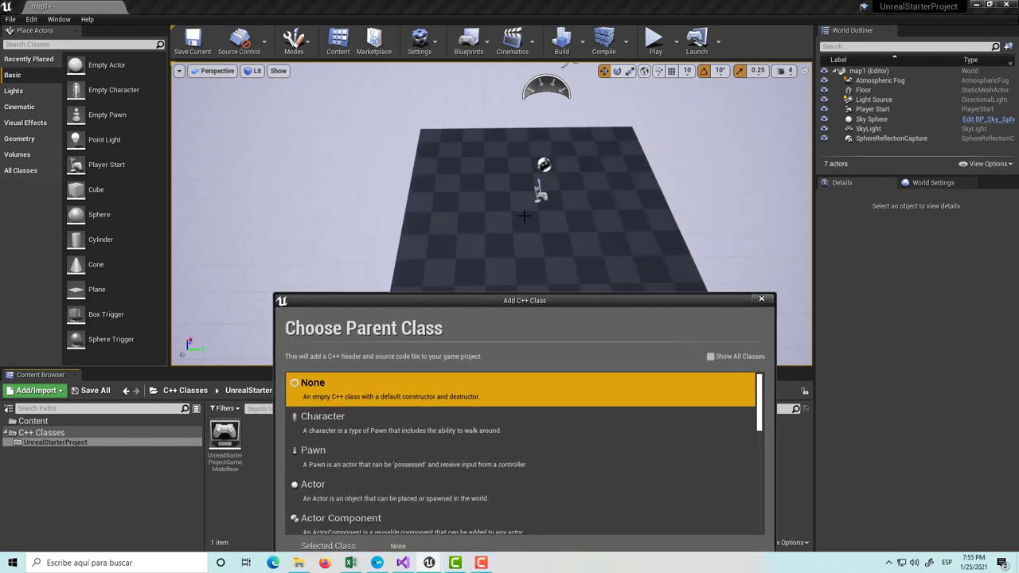
left_click_drag(517, 266, 557, 154)
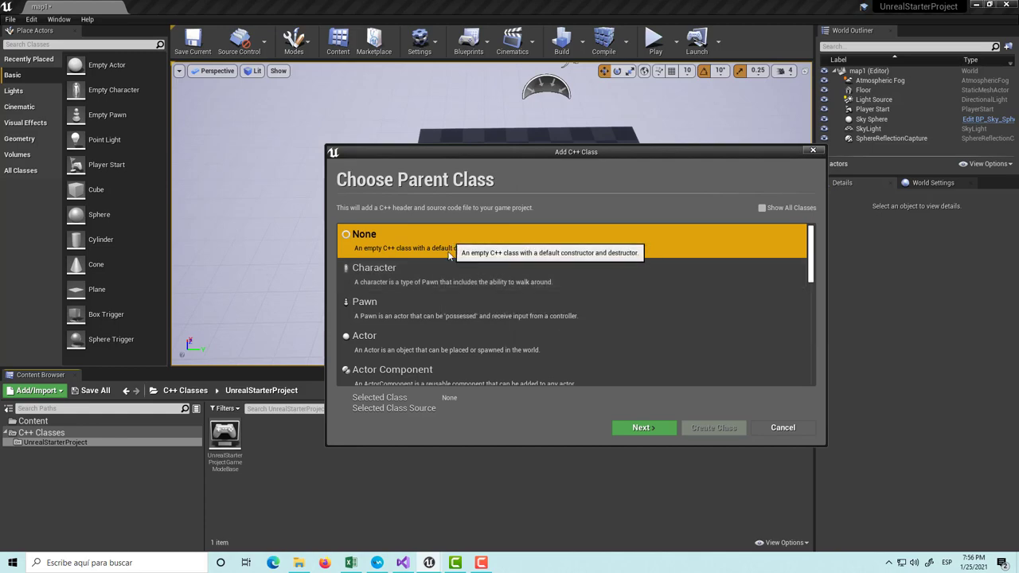
- Pick Actor as the parent class and continue to the naming step with MyActor
scroll(446, 275, "down", 2)
mouse_move(439, 319)
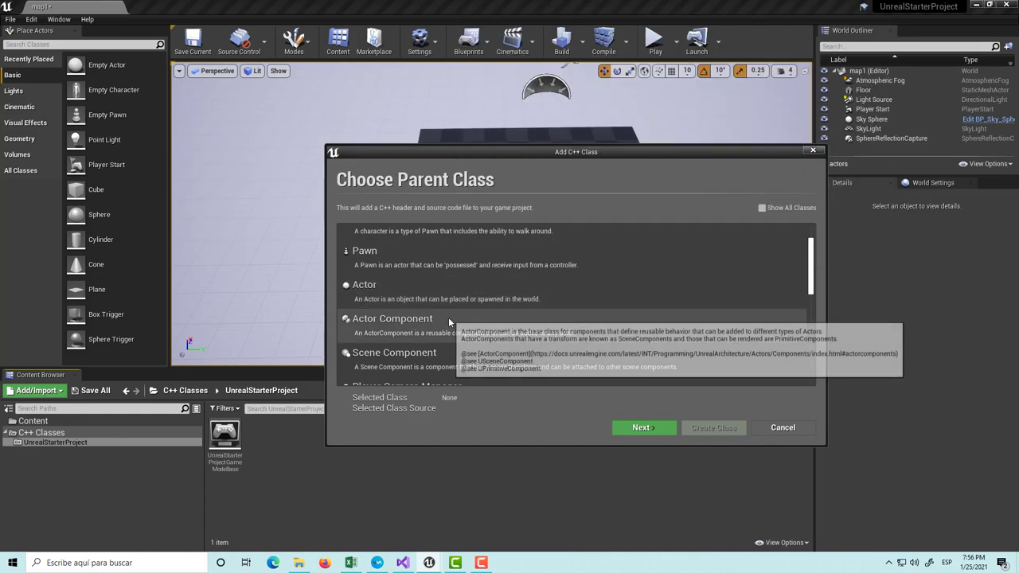
scroll(439, 319, "down", 2)
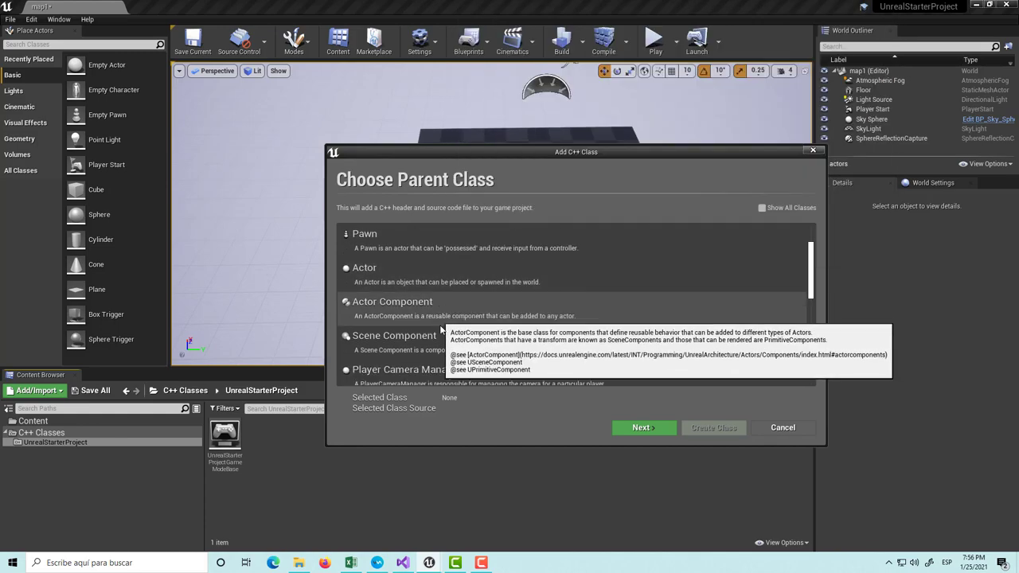
scroll(430, 311, "down", 2)
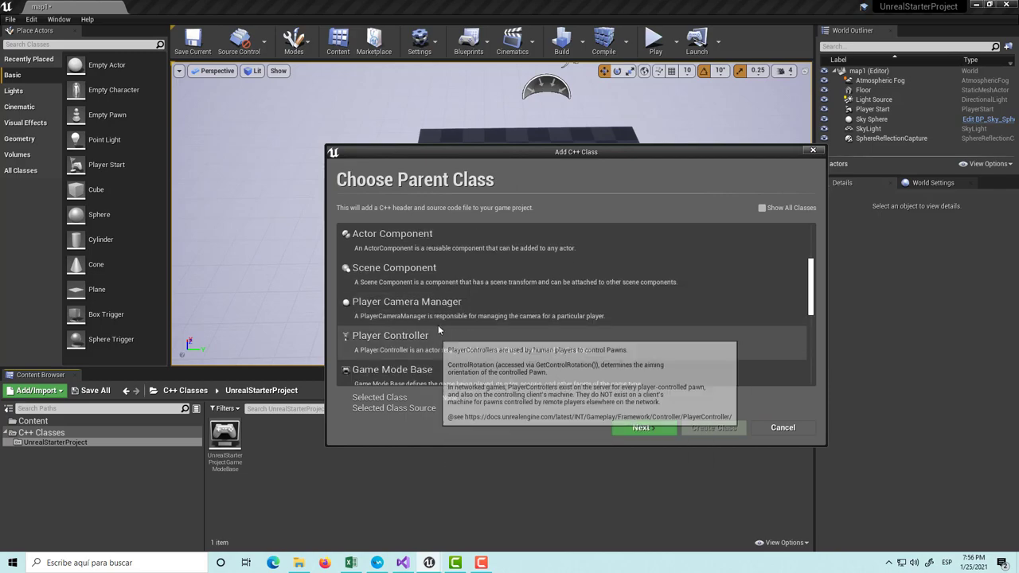
scroll(472, 318, "down", 1)
scroll(472, 343, "up", 3)
scroll(481, 333, "up", 2)
mouse_move(481, 333)
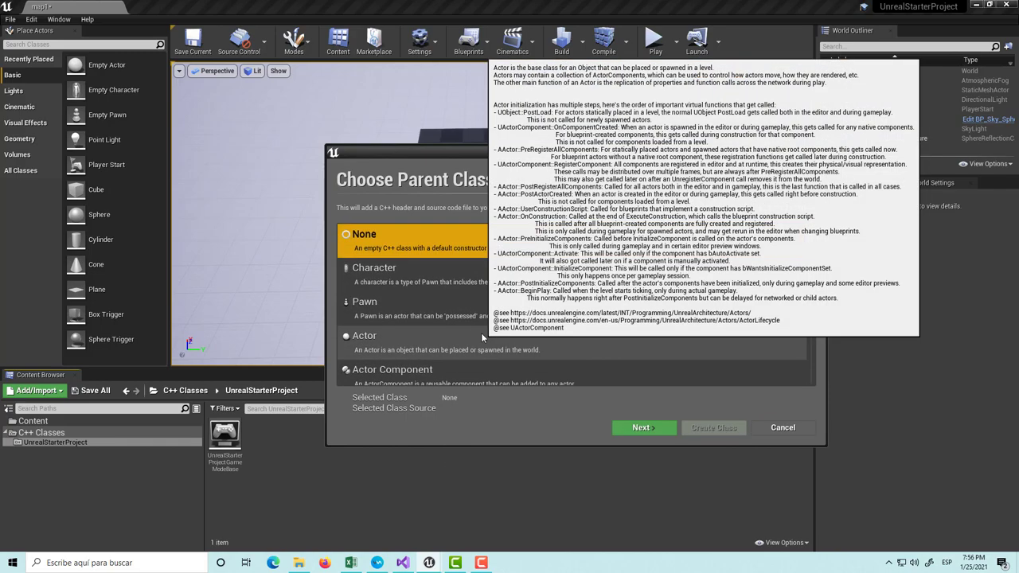
left_click(420, 339)
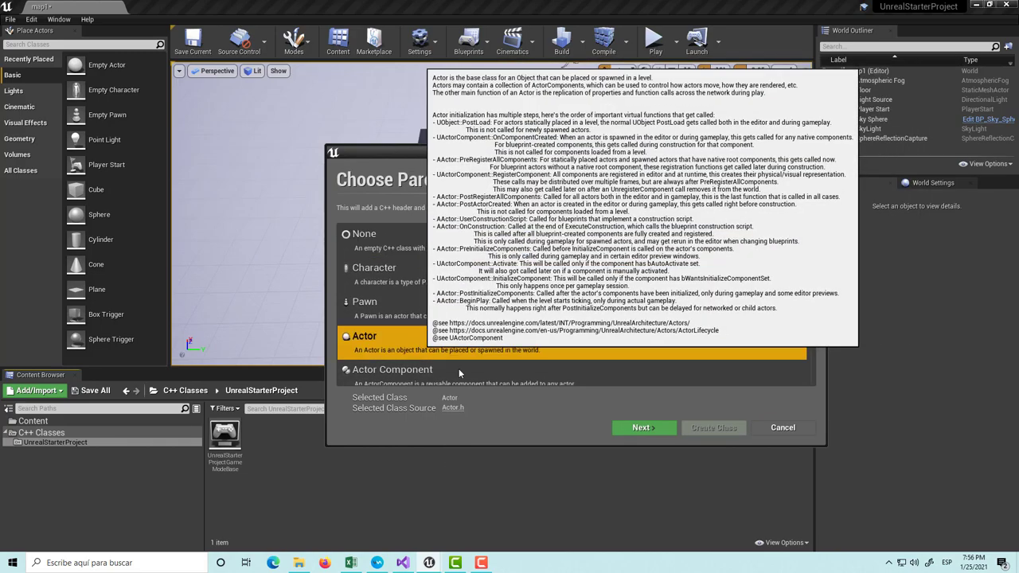
left_click(640, 428)
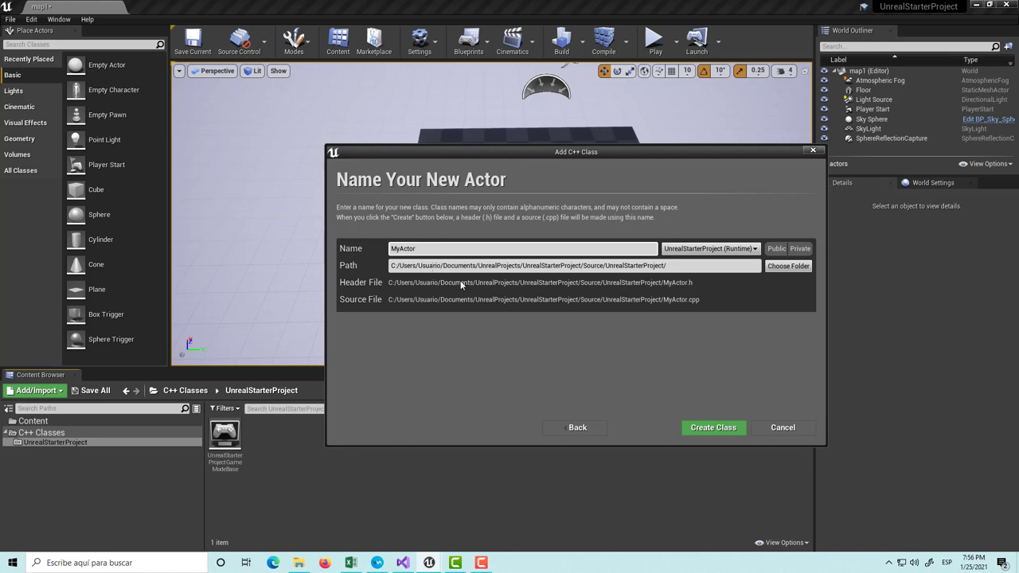
- Create the MyActor class with Actor as its parent
left_click(714, 429)
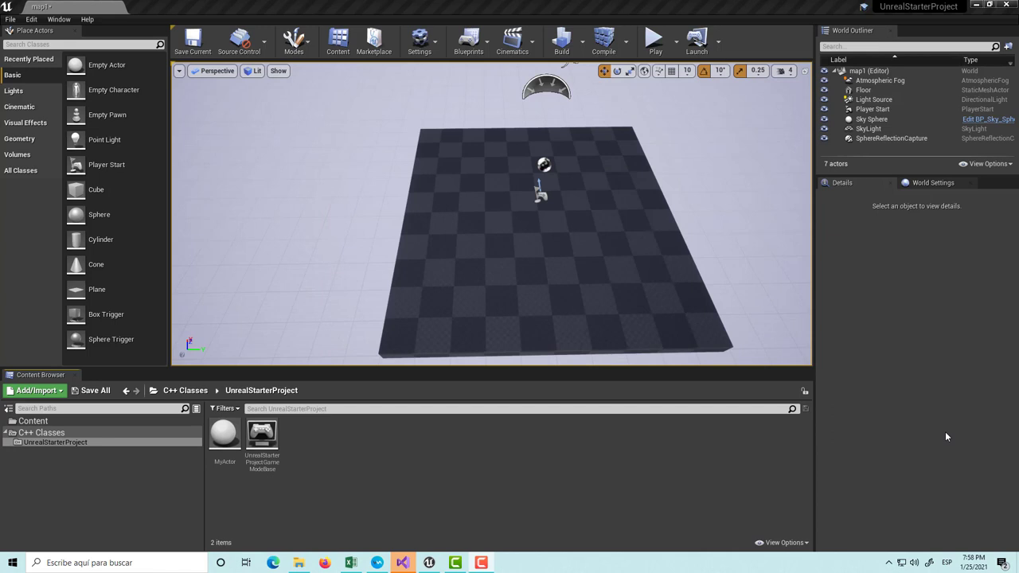
- Select the new MyActor class, then bring Visual Studio forward showing MyActor.h
left_click(225, 442)
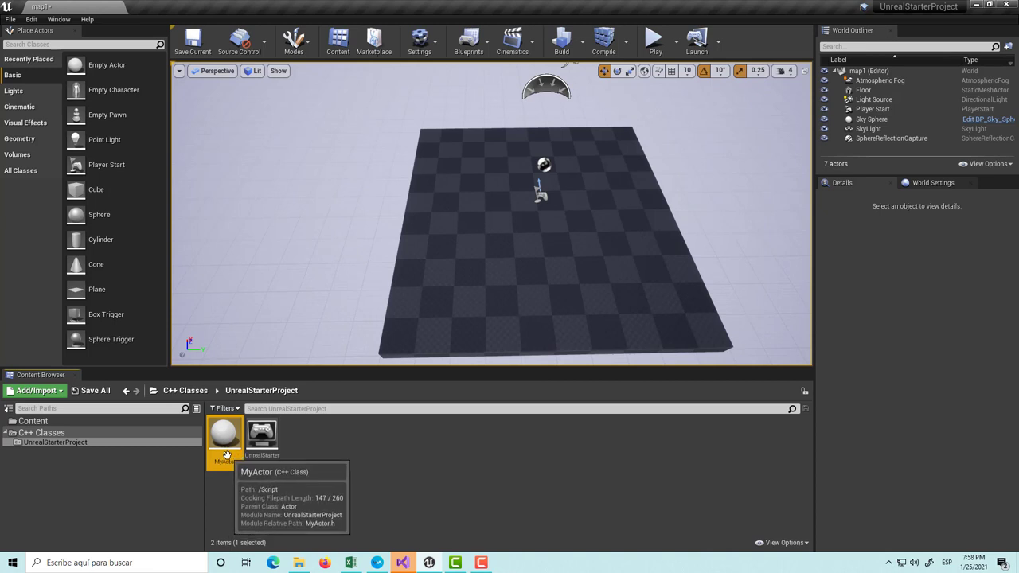
left_click(566, 531)
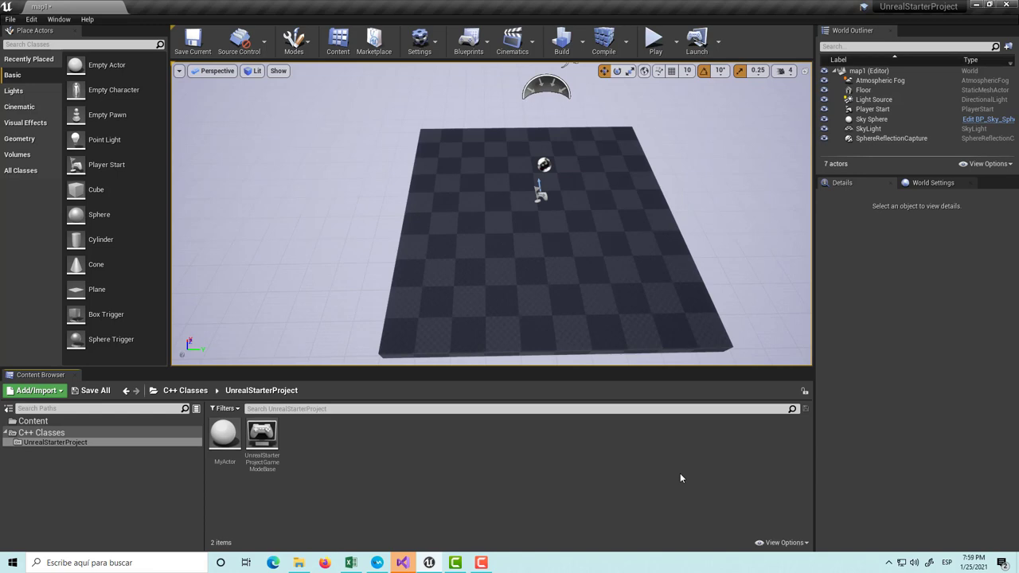
left_click(403, 562)
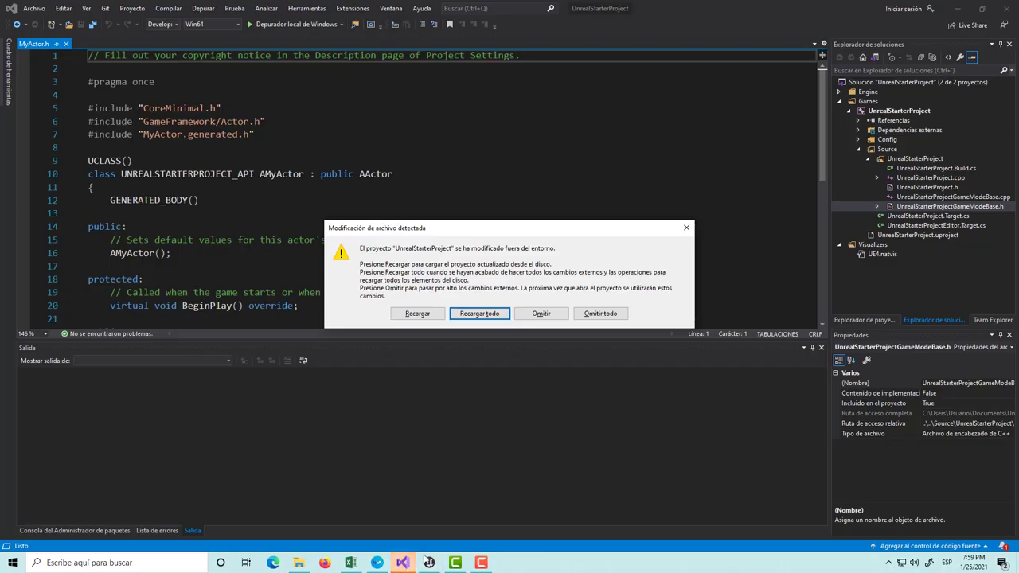
- Reload all the externally modified UnrealStarterProject files in Visual Studio
left_click(485, 316)
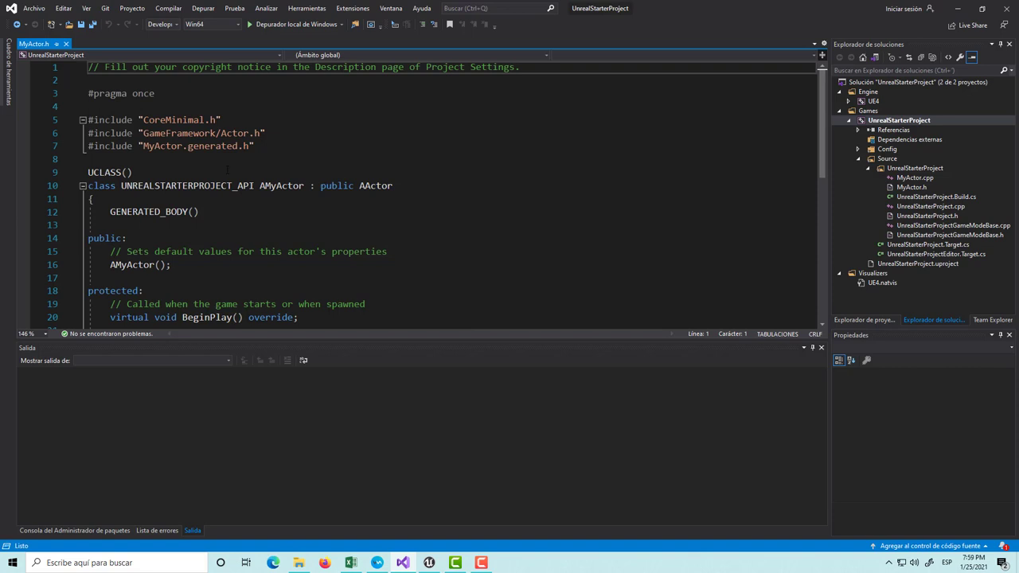
scroll(227, 169, "down", 3)
scroll(301, 211, "up", 3)
scroll(239, 199, "down", 2)
scroll(239, 199, "up", 1)
left_click_drag(392, 340, 399, 415)
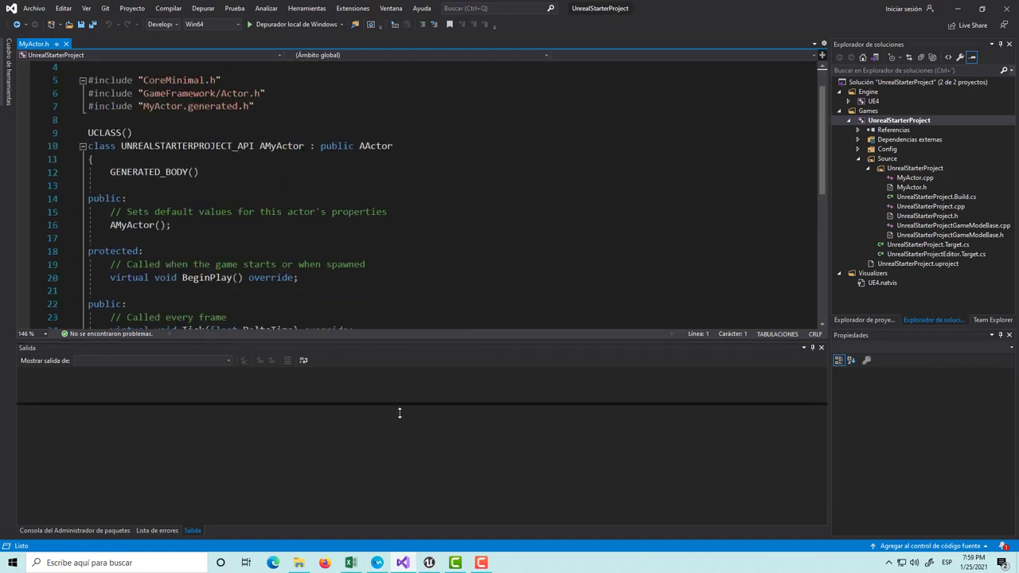
scroll(398, 239, "up", 1)
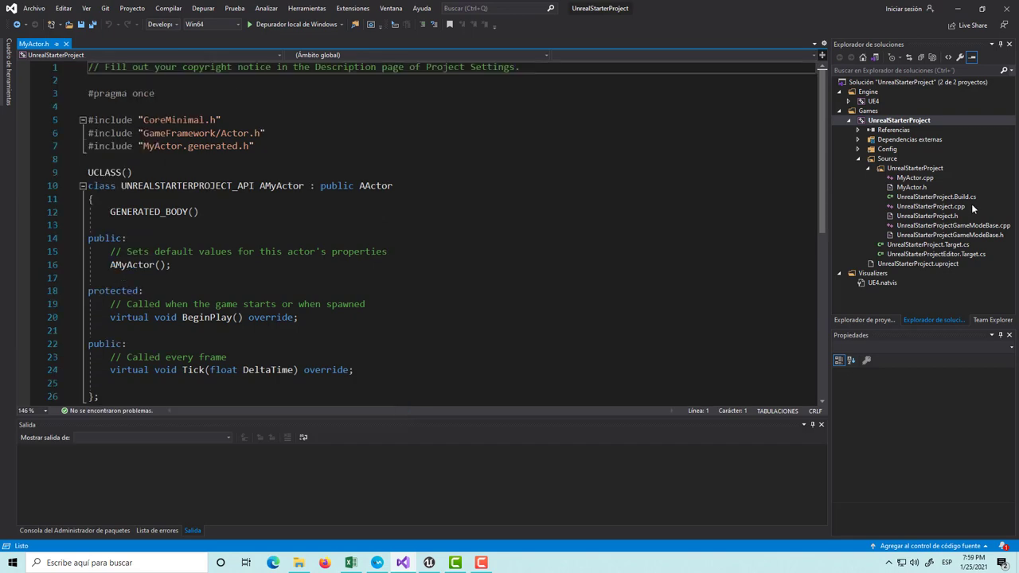
- Open MyActor.cpp from Solution Explorer and save all files
double_click(915, 178)
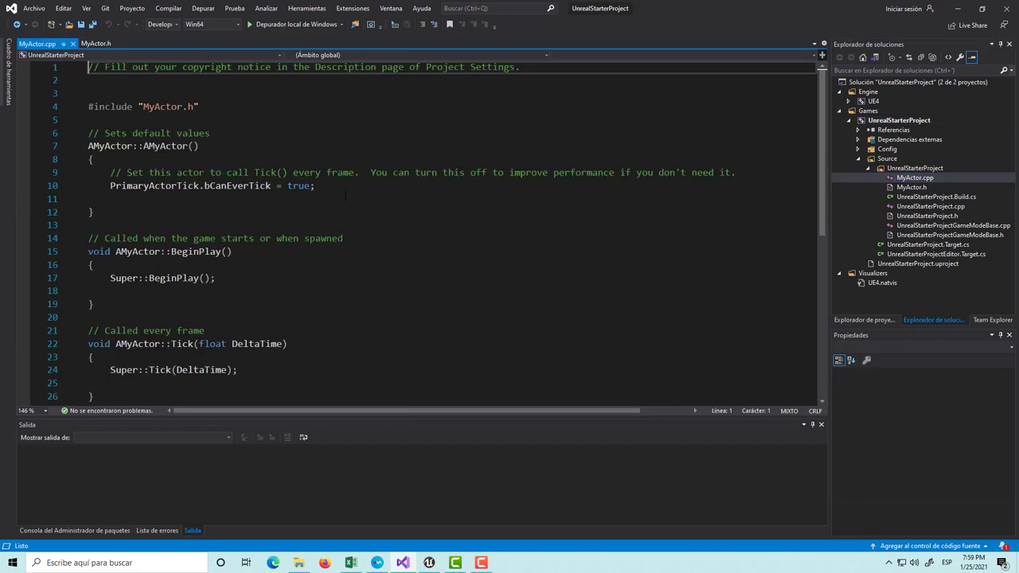
scroll(360, 219, "down", 4)
scroll(361, 219, "up", 3)
key("ctrl+s")
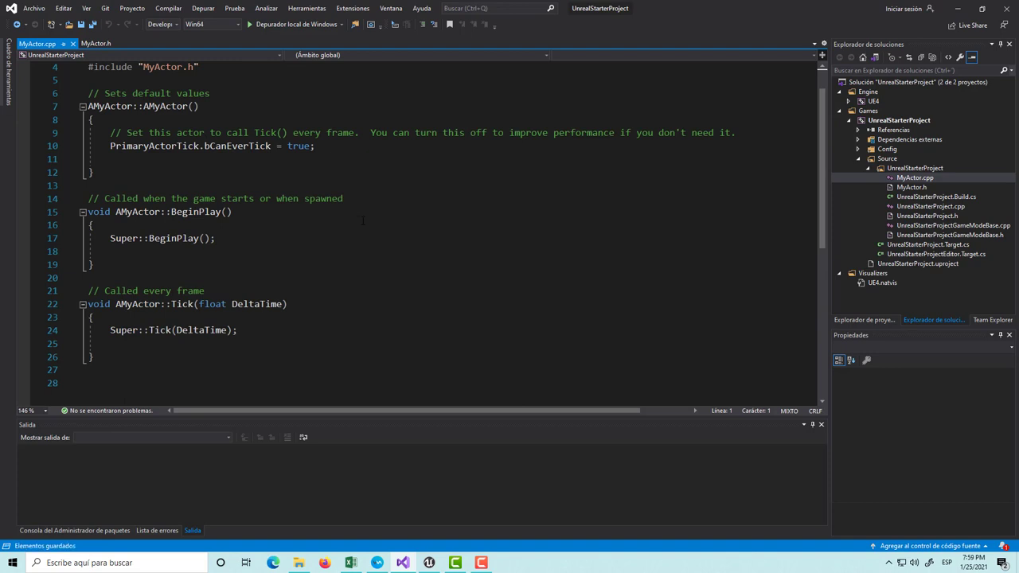
- Review the AMyActor class declaration in MyActor.h
left_click(95, 43)
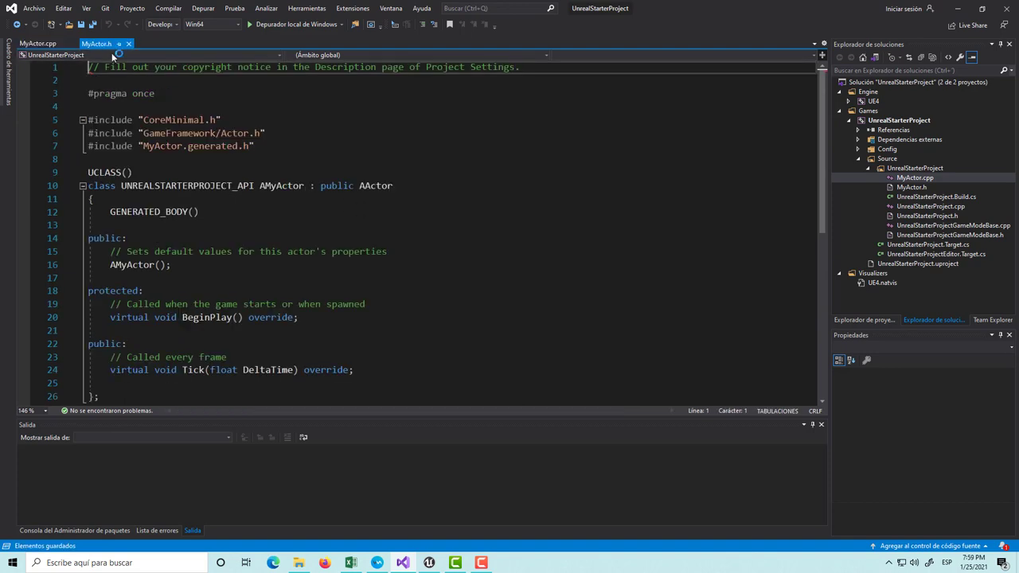
scroll(431, 208, "down", 1)
scroll(436, 215, "up", 1)
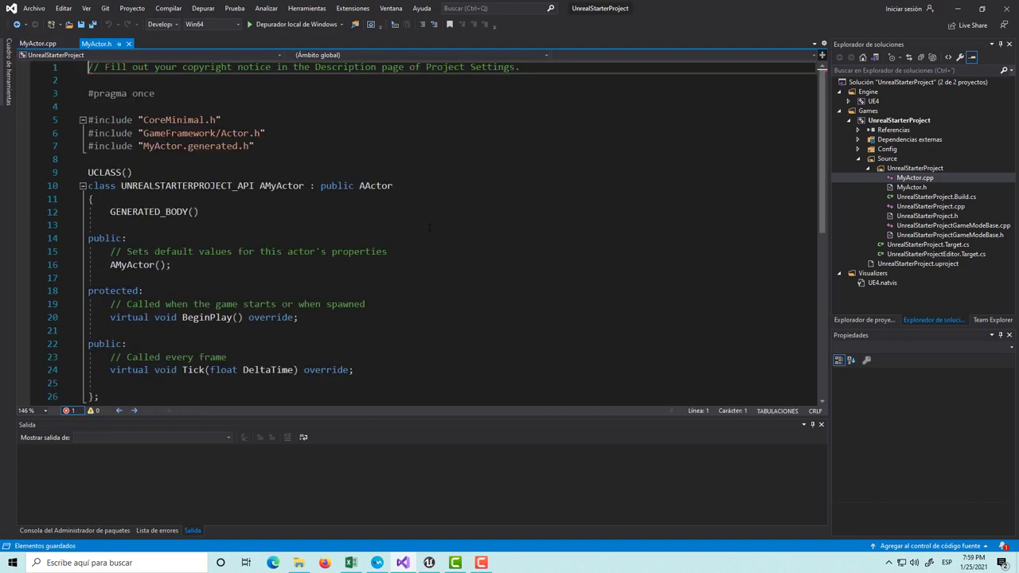
scroll(325, 277, "down", 3)
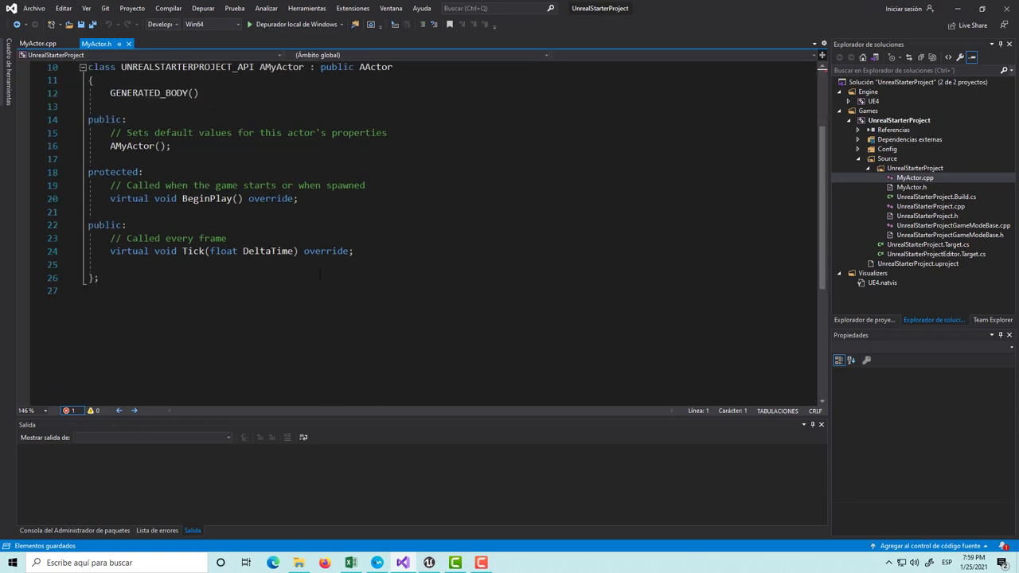
scroll(239, 330, "up", 3)
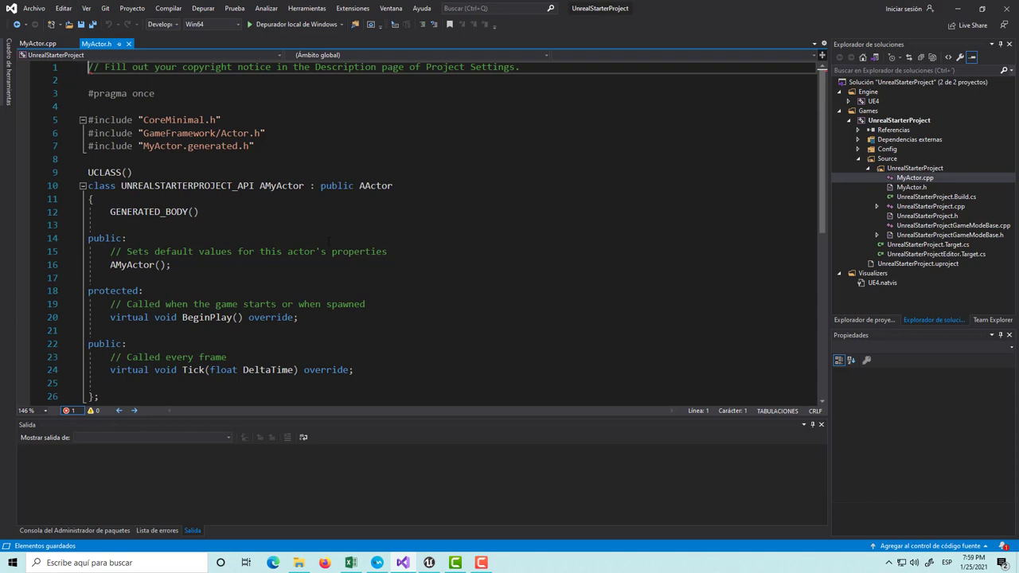
- Review the AMyActor header: public and protected sections, UNREALSTARTERPROJECT_API macro, class name
scroll(316, 232, "down", 2)
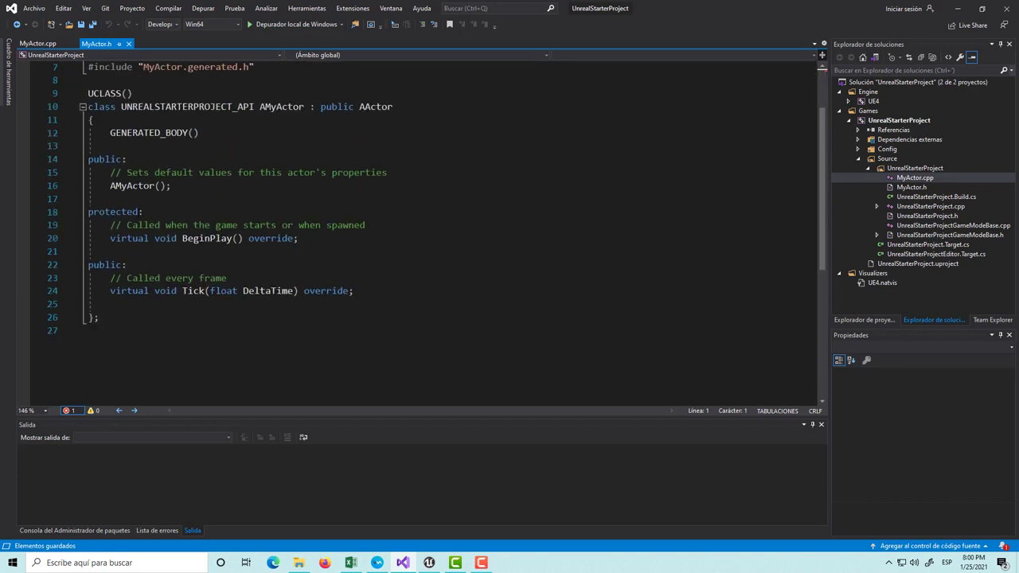
scroll(316, 232, "up", 2)
scroll(125, 351, "down", 1)
left_click_drag(125, 351, 88, 145)
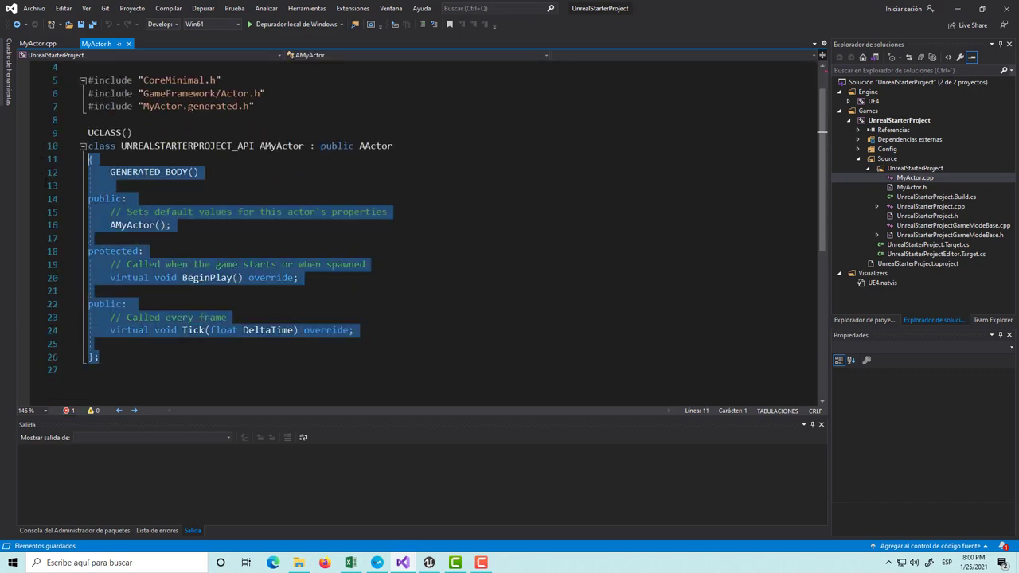
left_click(112, 225)
left_click_drag(137, 199, 88, 199)
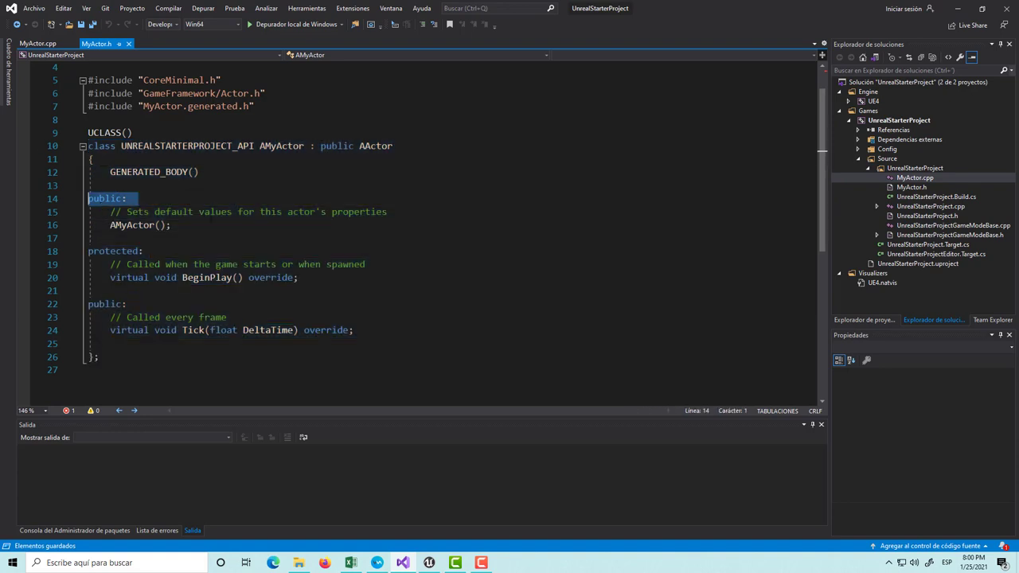
left_click_drag(143, 251, 88, 251)
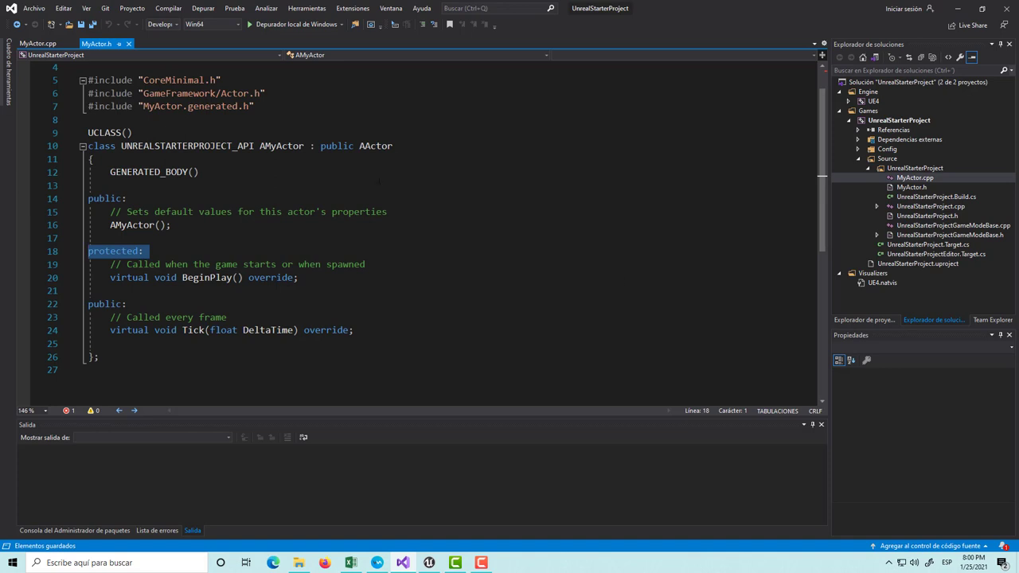
double_click(253, 147)
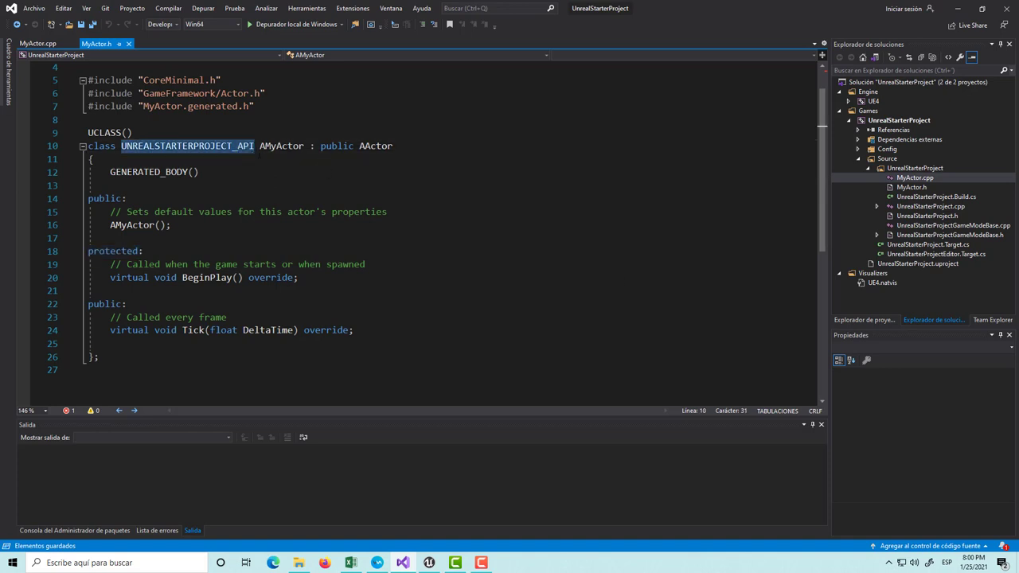
left_click(94, 159)
double_click(281, 146)
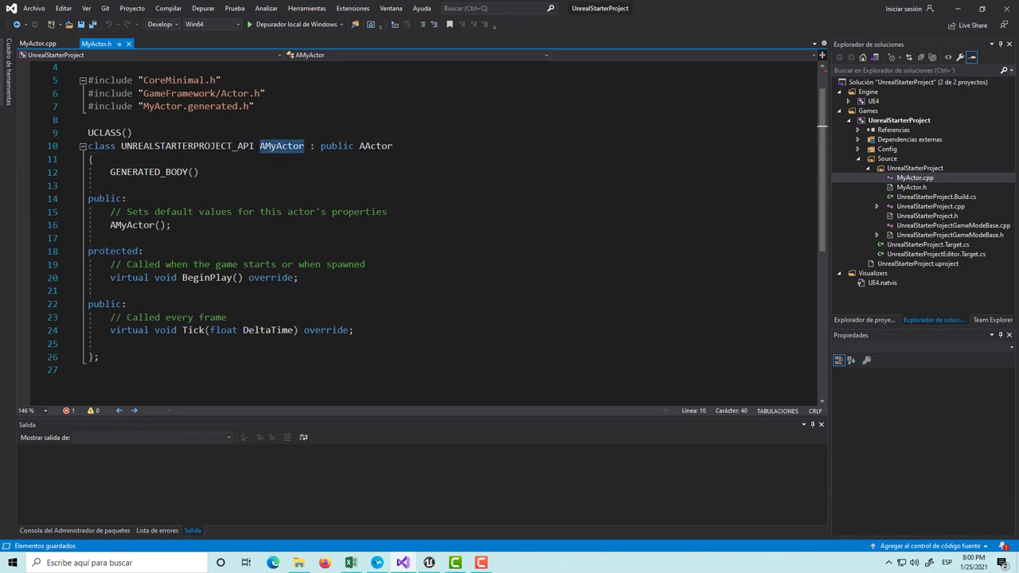
- Insert a blank line directly below GENERATED_BODY() in MyActor.h
left_click(320, 329)
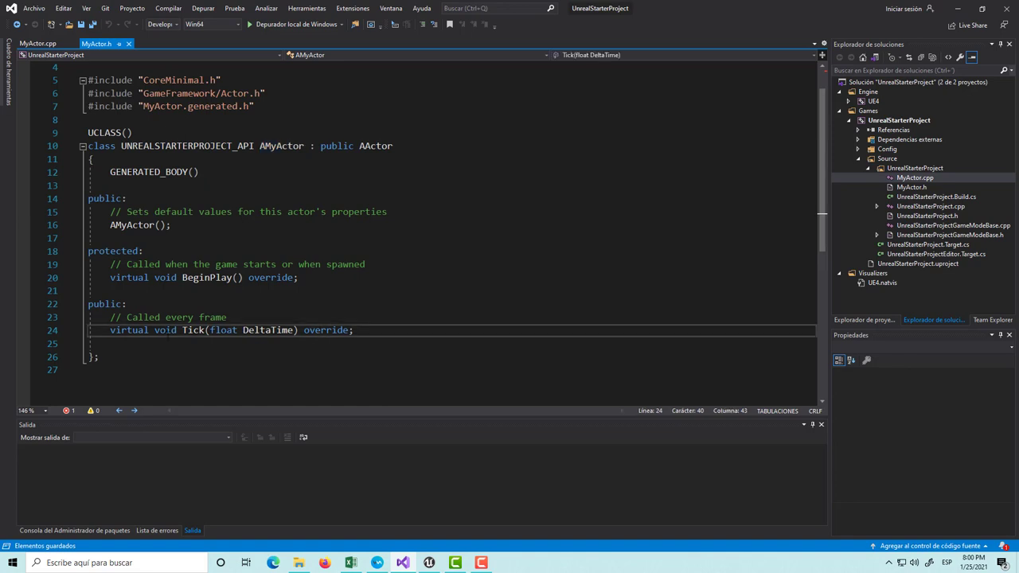
left_click(108, 353)
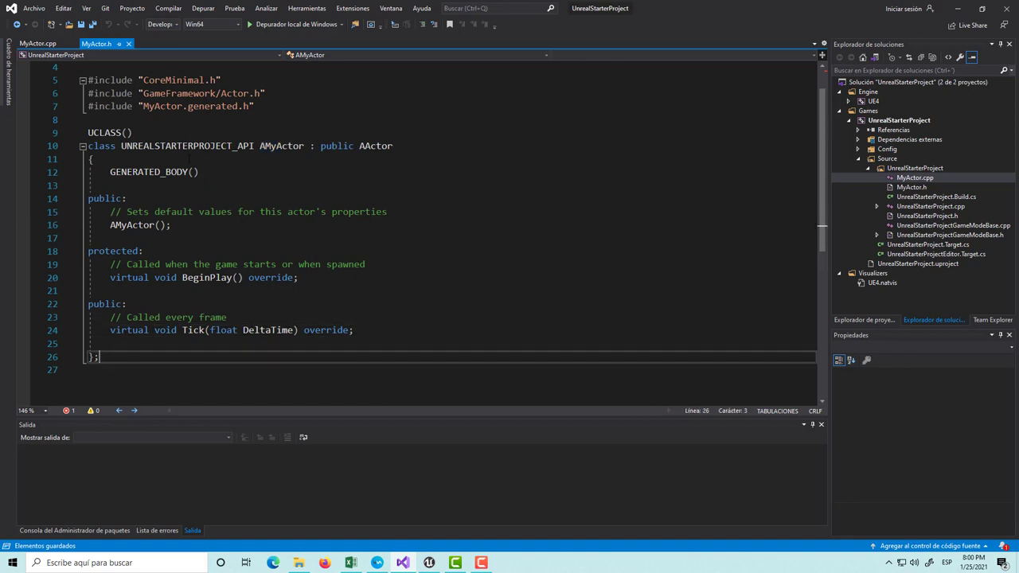
left_click(230, 170)
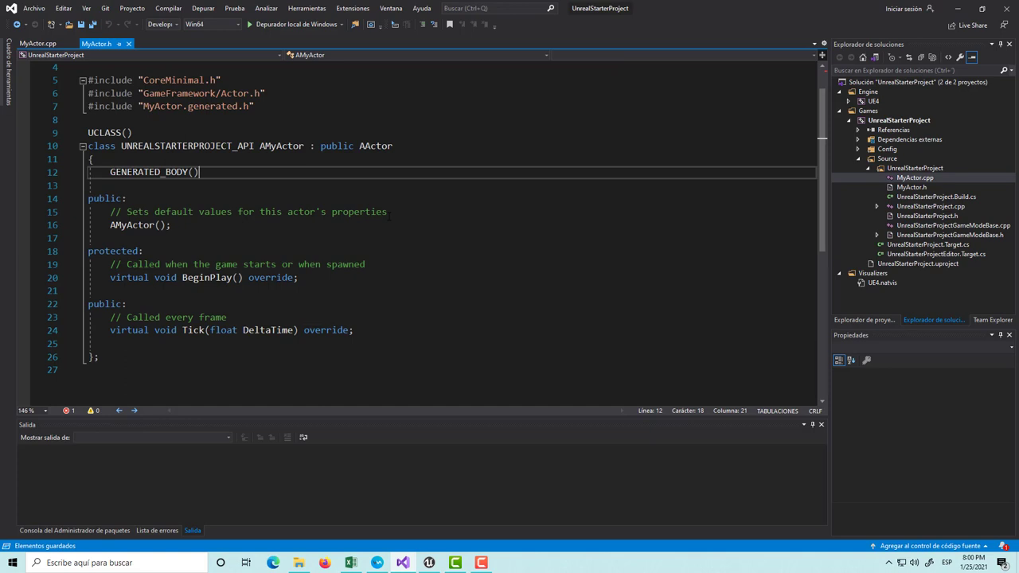
key("Return")
key("Return")
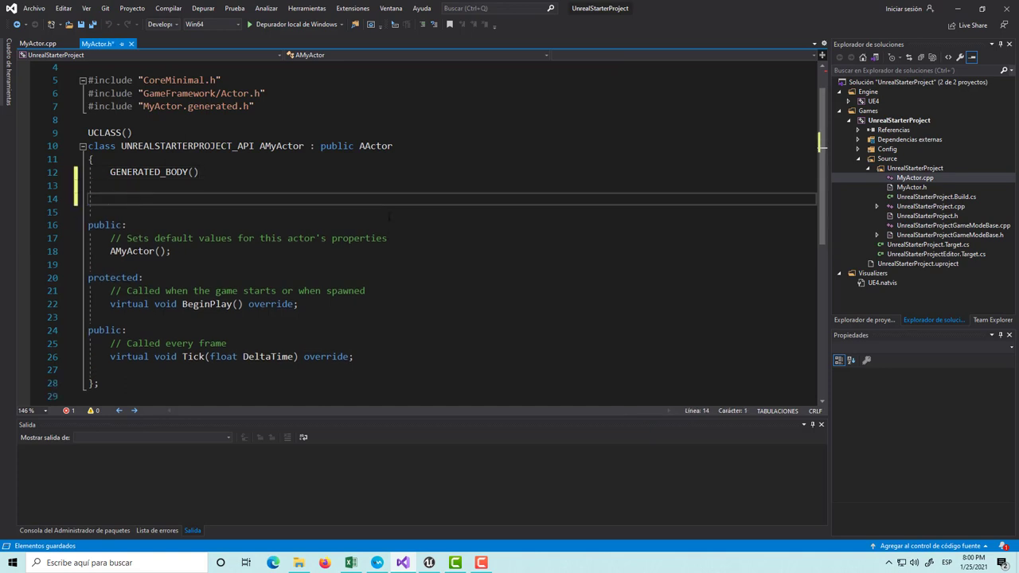
- Type a private: label with an empty line beneath it and save MyActor.h
type("privatew")
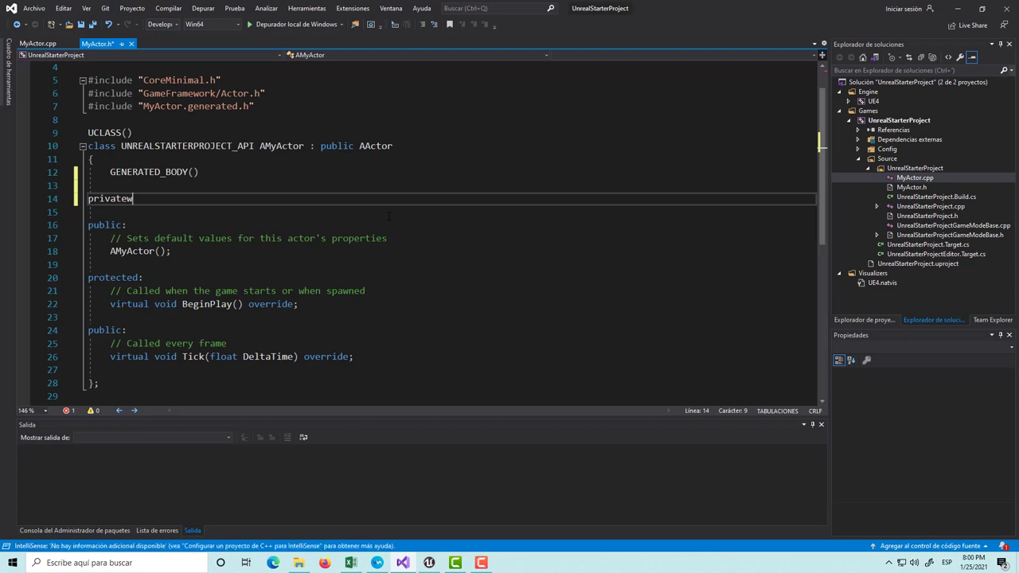
key("BackSpace")
type(":")
key("Return")
key("ctrl+s")
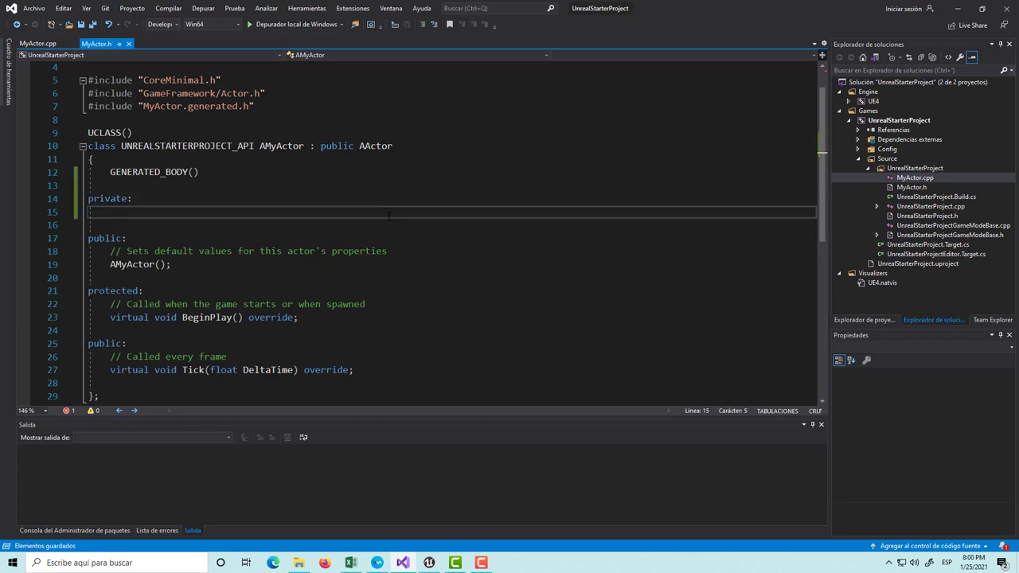
scroll(435, 278, "down", 1)
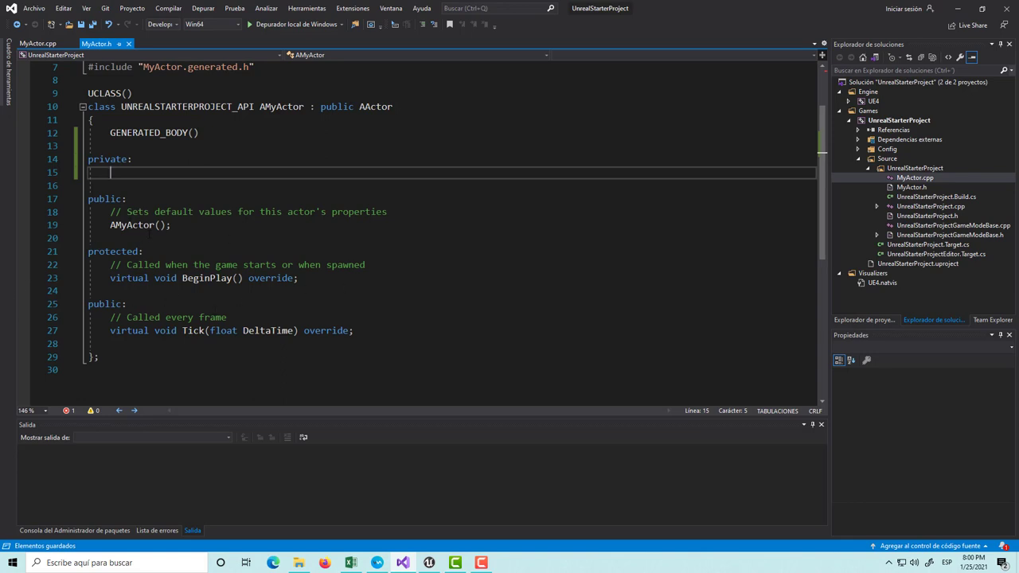
- Review the public AMyActor constructor declaration, then return to the empty private line
left_click_drag(171, 225, 89, 199)
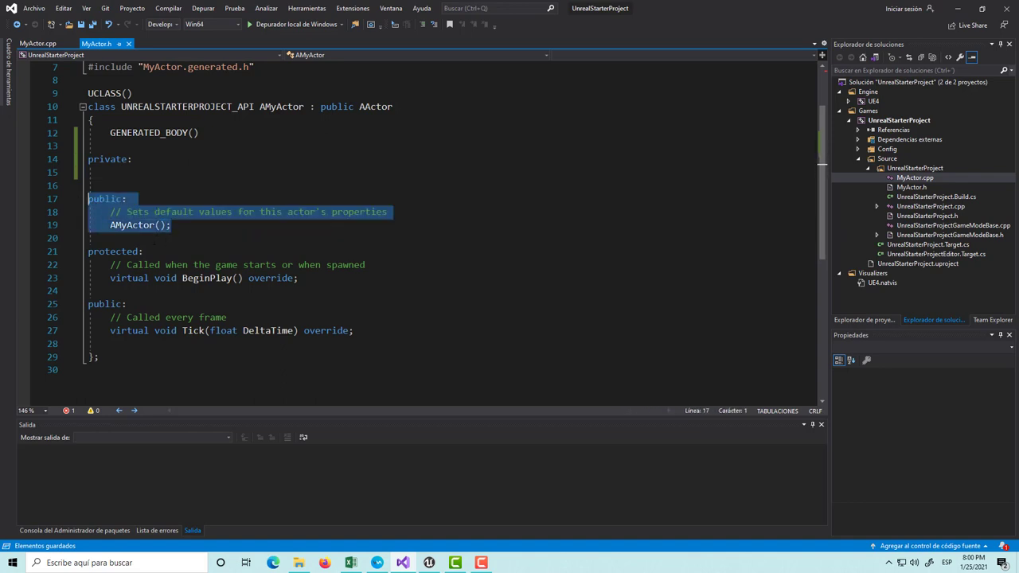
left_click(196, 229)
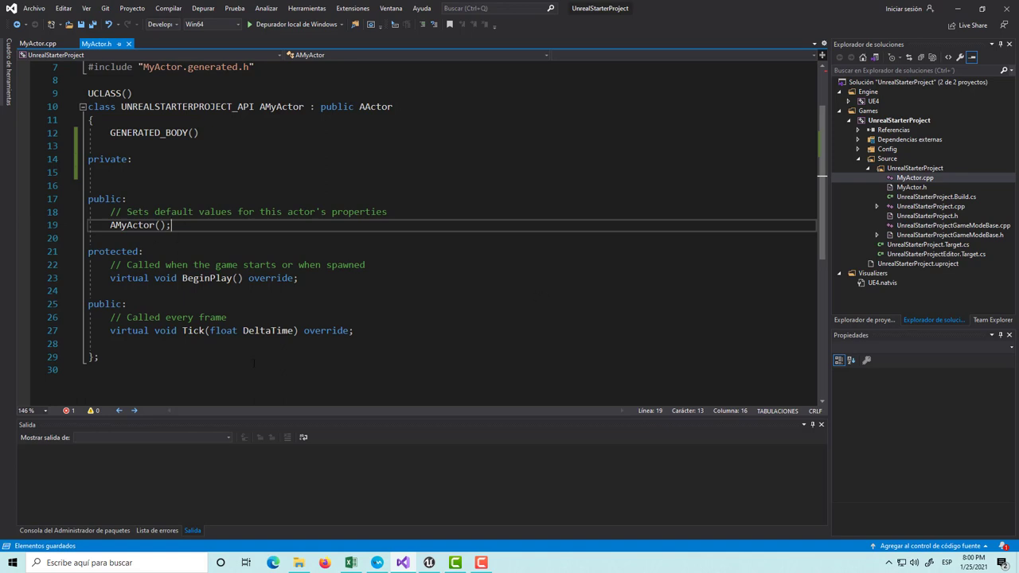
left_click(297, 332)
left_click(128, 228)
double_click(128, 228)
left_click(217, 242)
left_click(142, 174)
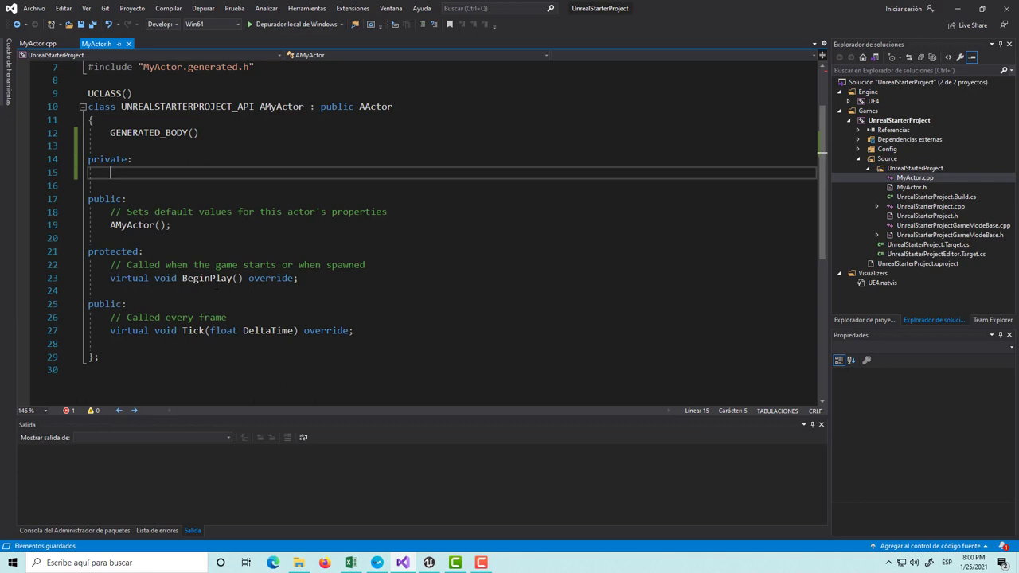
left_click(90, 291)
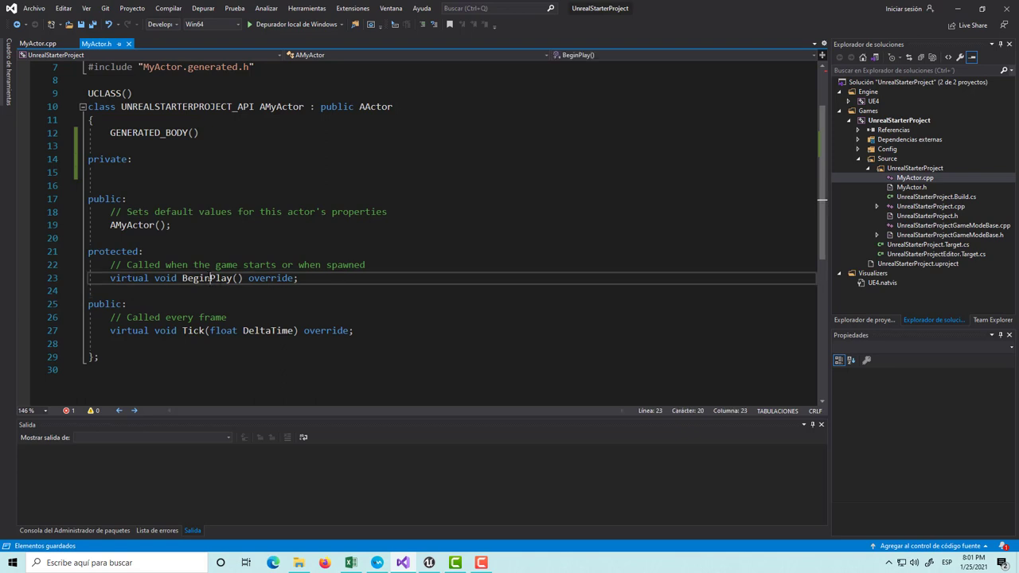
left_click_drag(90, 290, 89, 278)
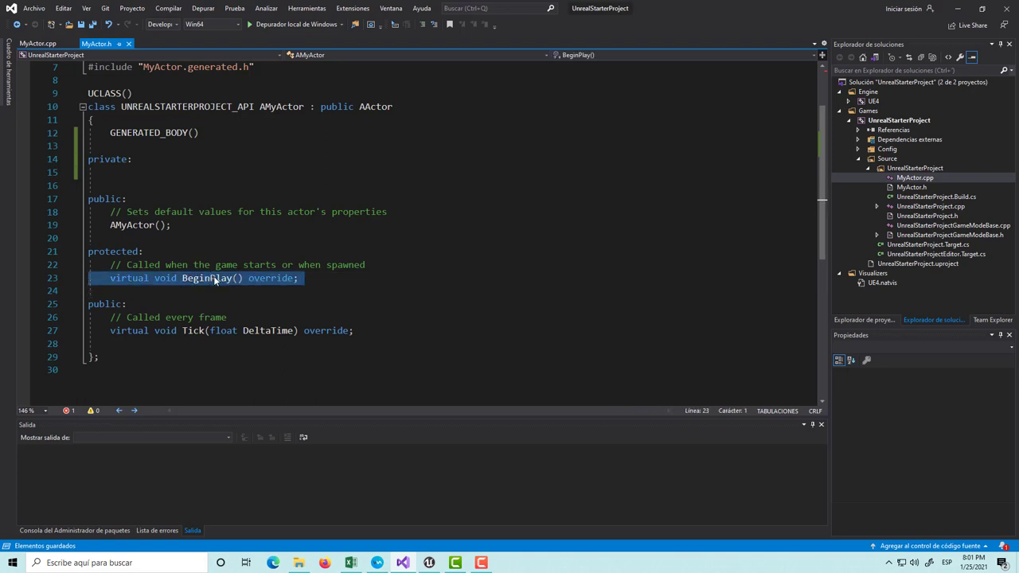
triple_click(190, 332)
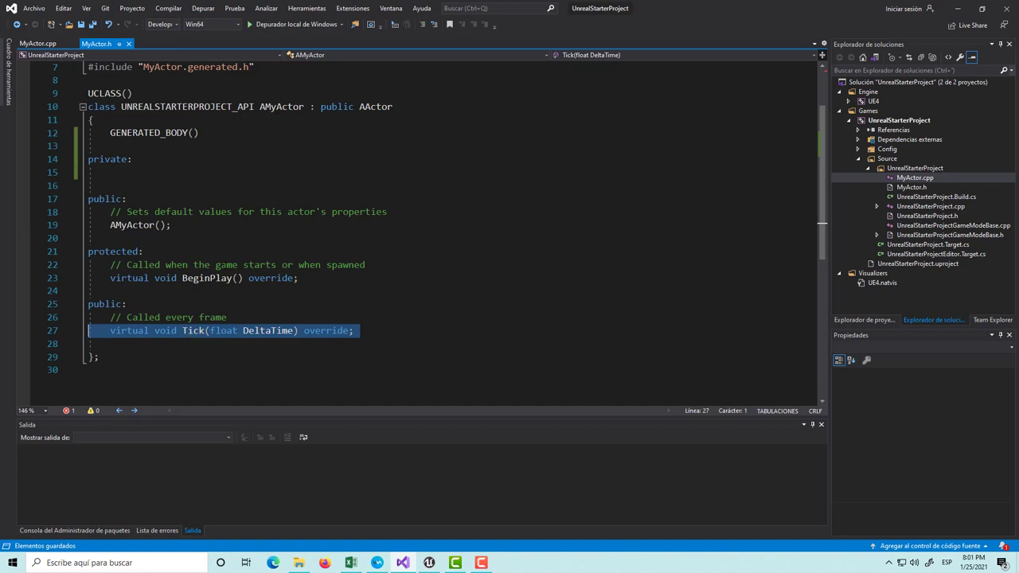
triple_click(217, 265)
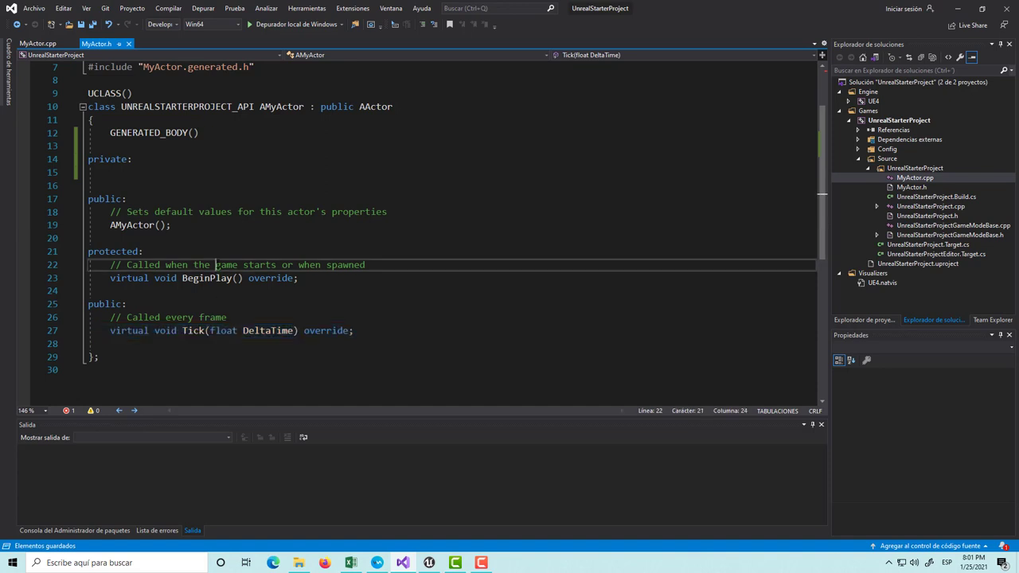
left_click(344, 283)
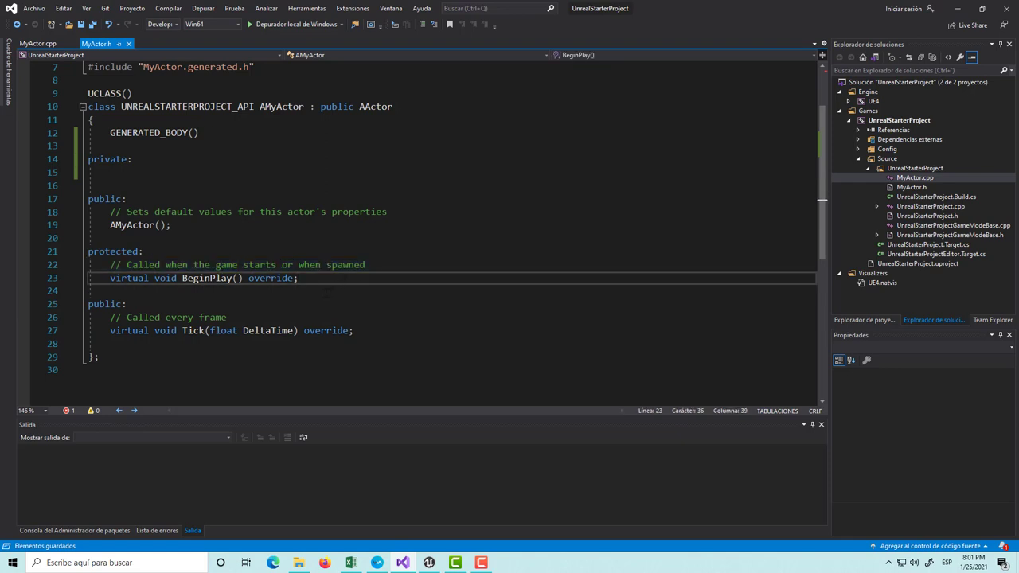
left_click(279, 331)
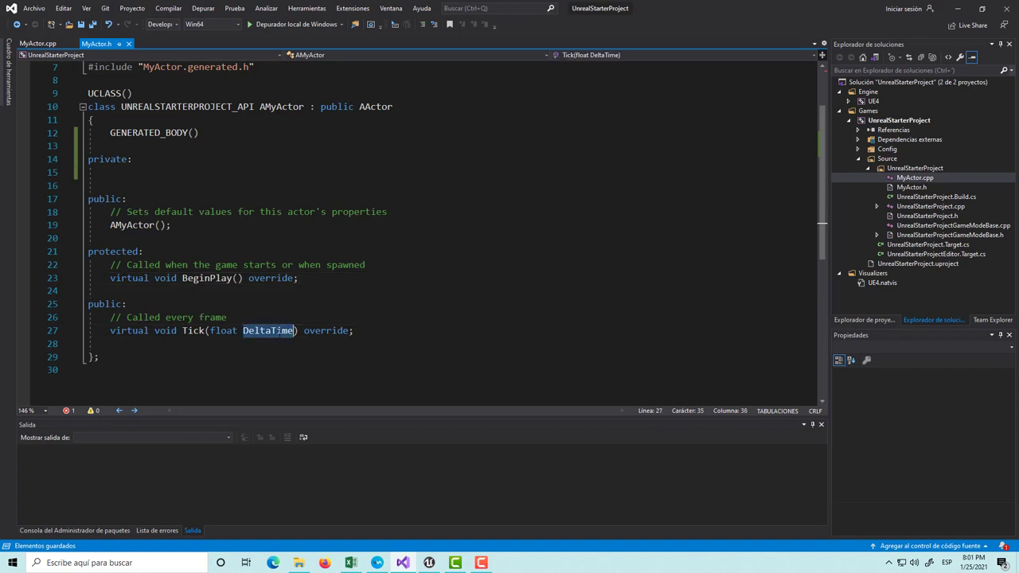
left_click(386, 332)
double_click(267, 331)
left_click(262, 331)
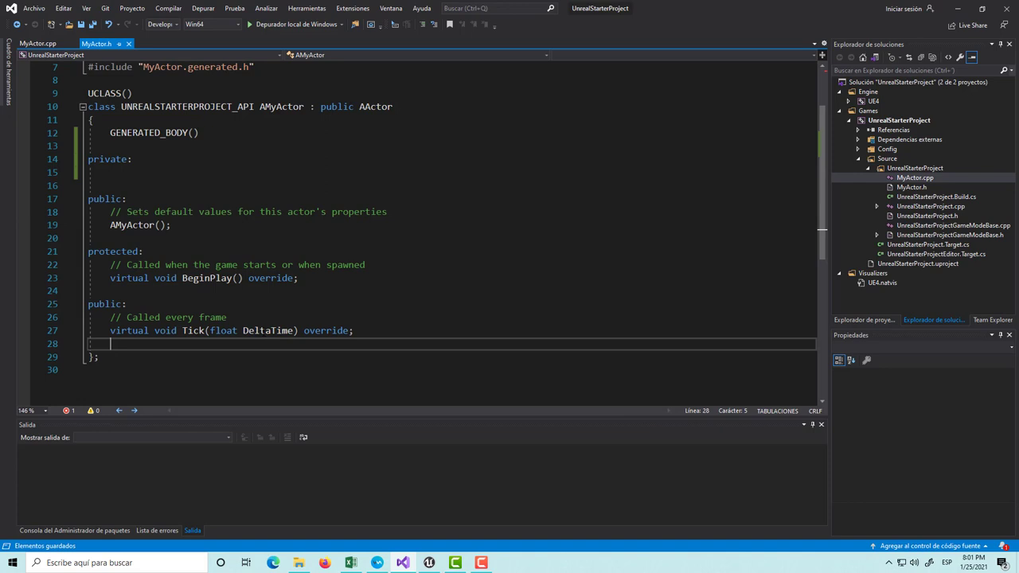
triple_click(262, 332)
left_click(383, 332)
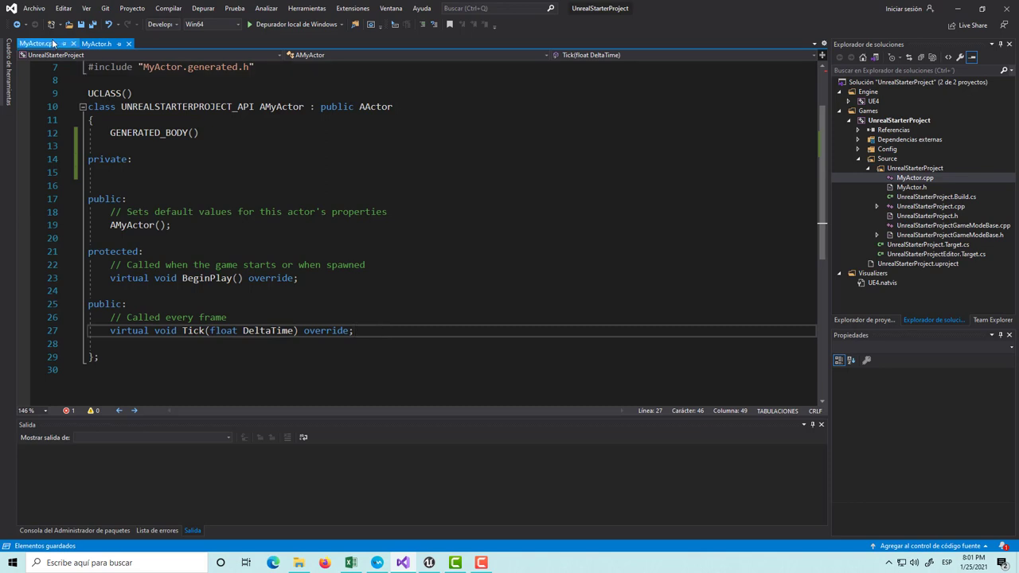
scroll(211, 250, "up", 2)
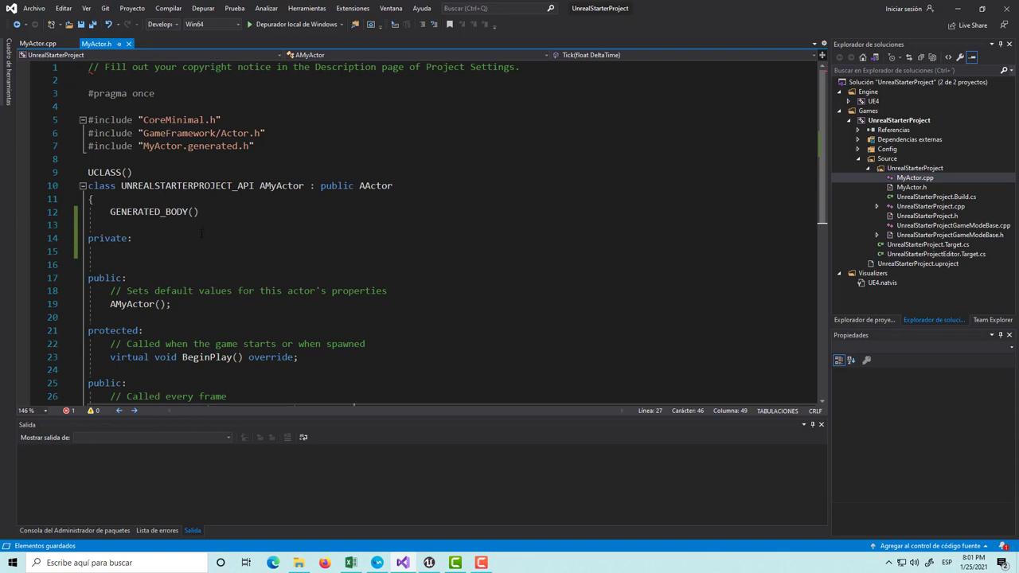
scroll(260, 300, "down", 3)
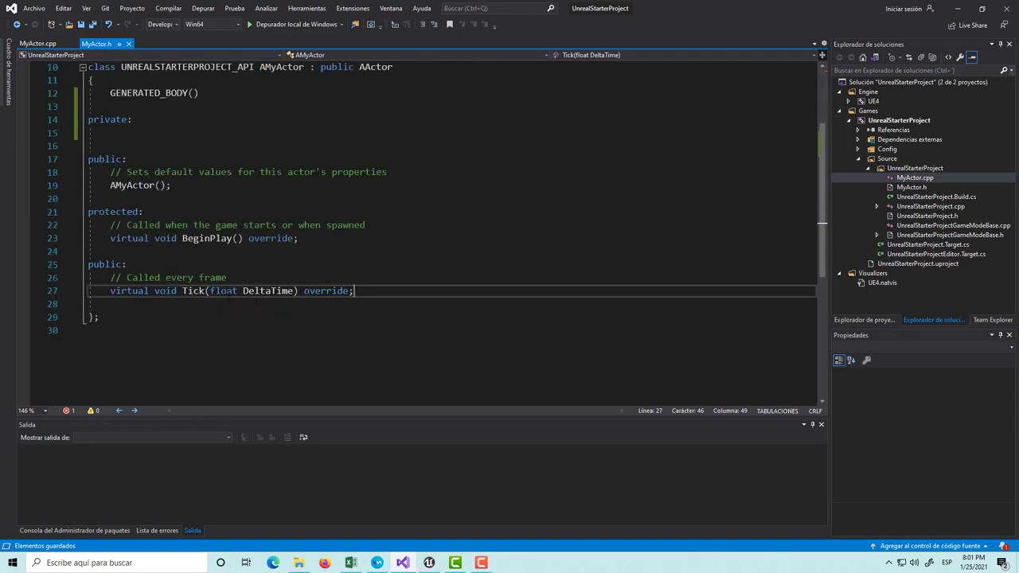
left_click(223, 292)
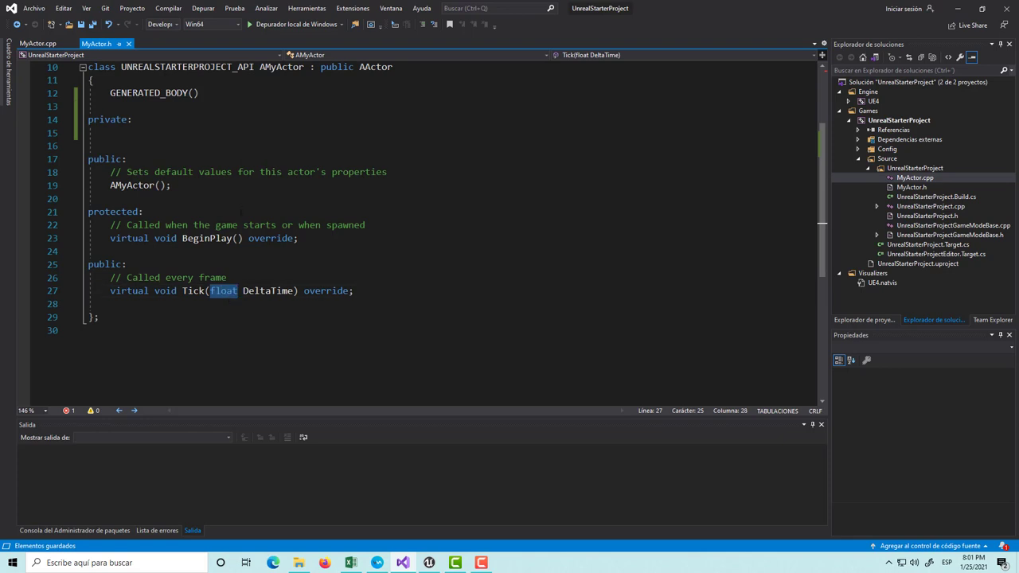
scroll(196, 234, "up", 3)
- Add float moveSpeed{ 100.f }; under private: and save MyActor.h
left_click(161, 252)
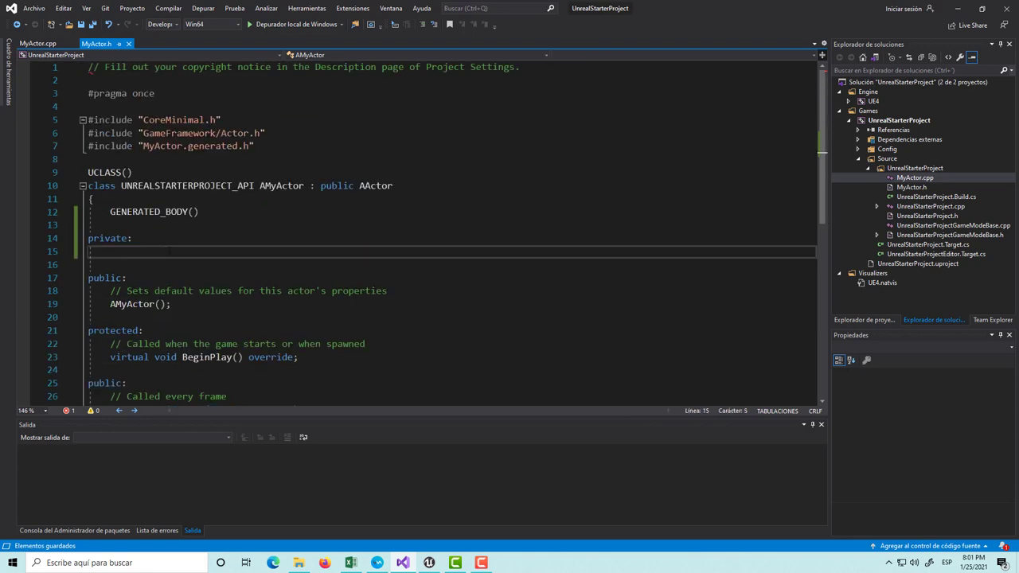
type("float")
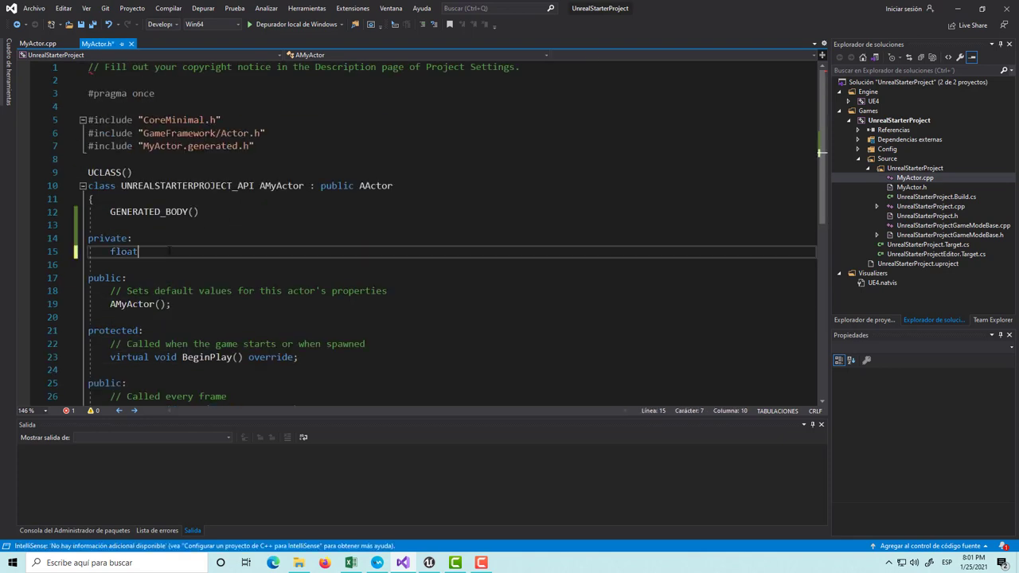
type(" moveSpe")
type("ed")
type("{ ")
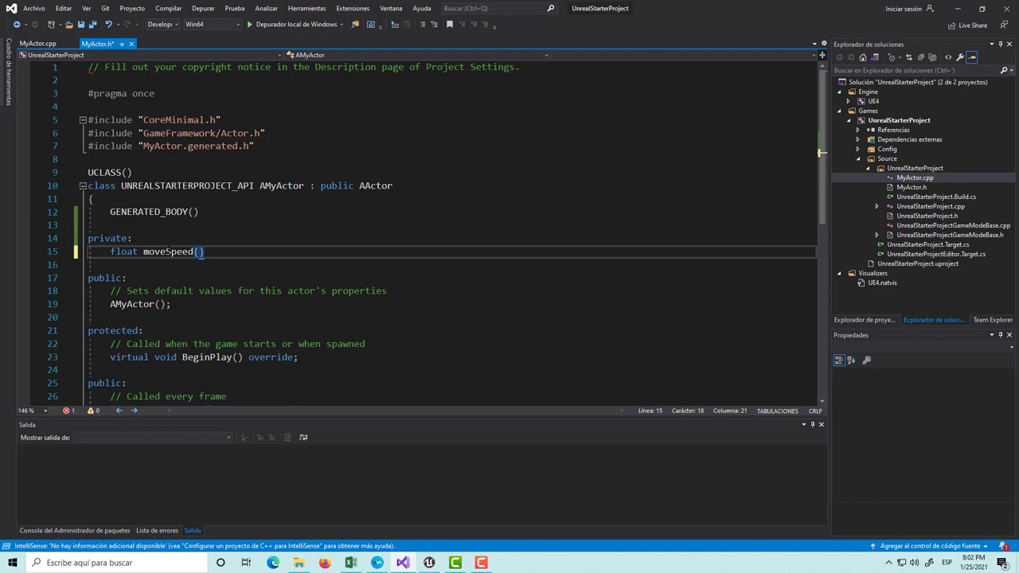
type("1")
type("00.f")
key("End")
type(";")
key("ctrl+s")
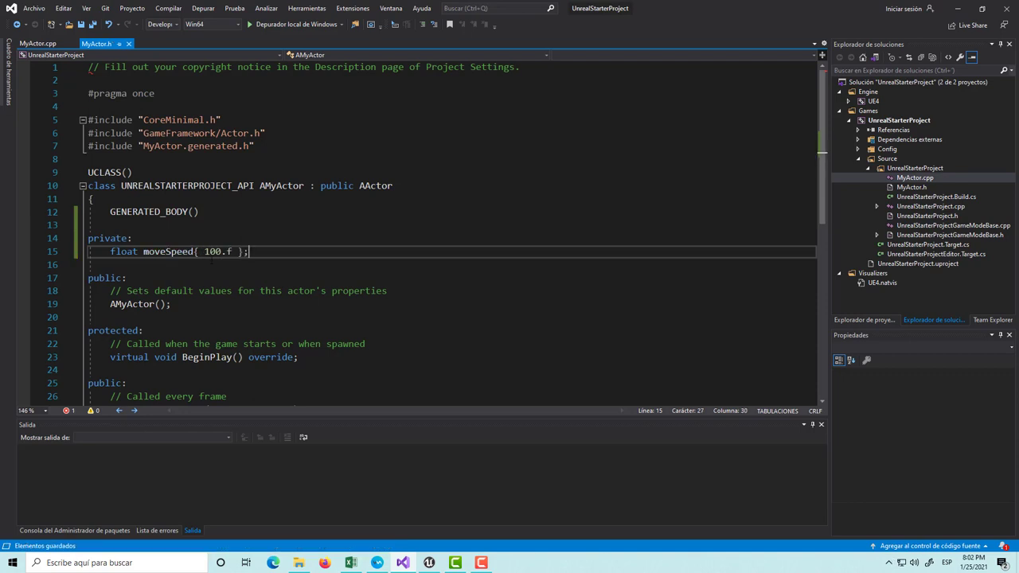
left_click_drag(234, 252, 203, 252)
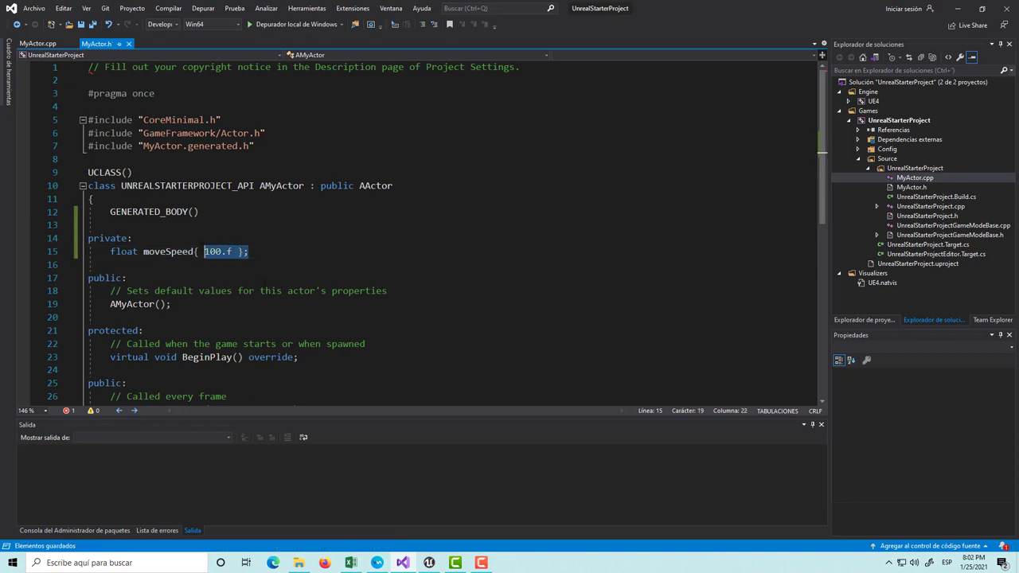
left_click(254, 251)
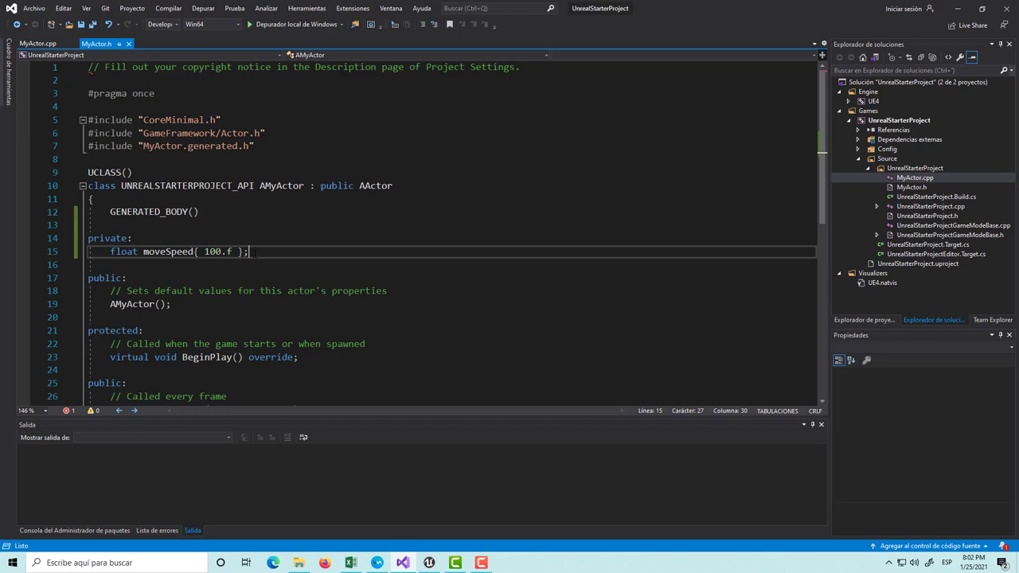
key("Down")
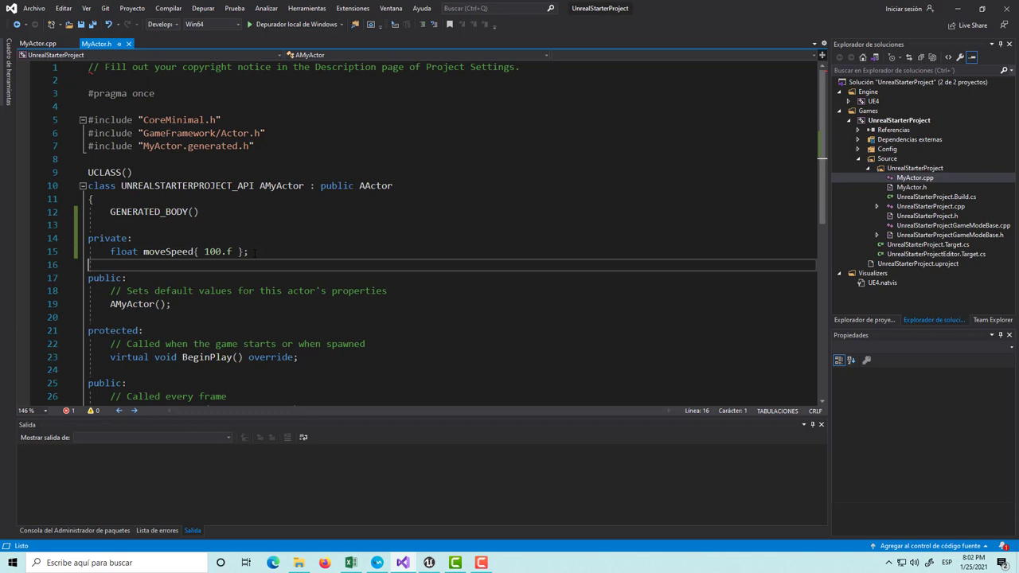
key("ctrl+s")
- Build the solution via Compilar > Compilar solución, then return to the Unreal Editor
left_click(434, 564)
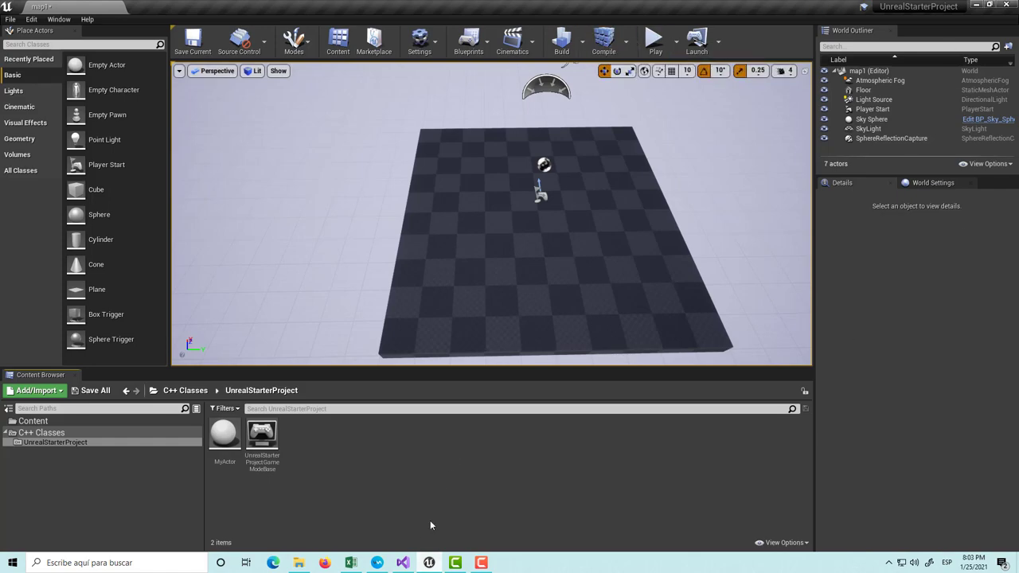
left_click(403, 563)
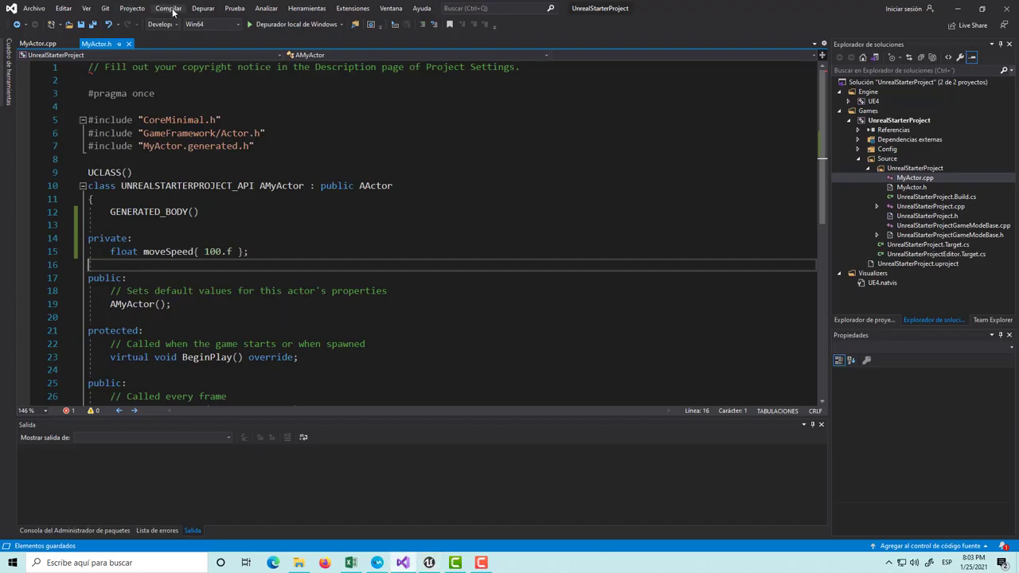
left_click(168, 8)
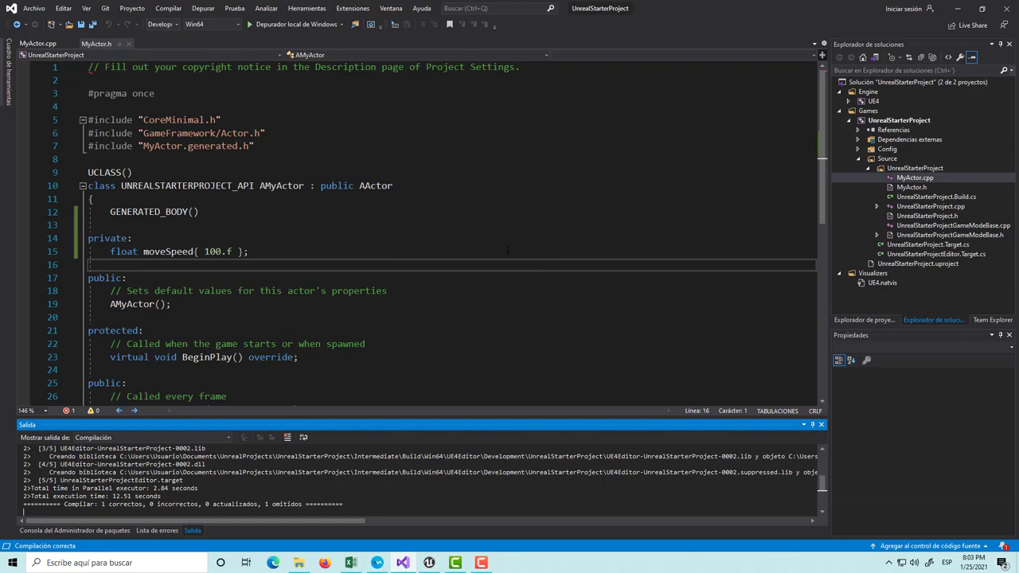
left_click(429, 563)
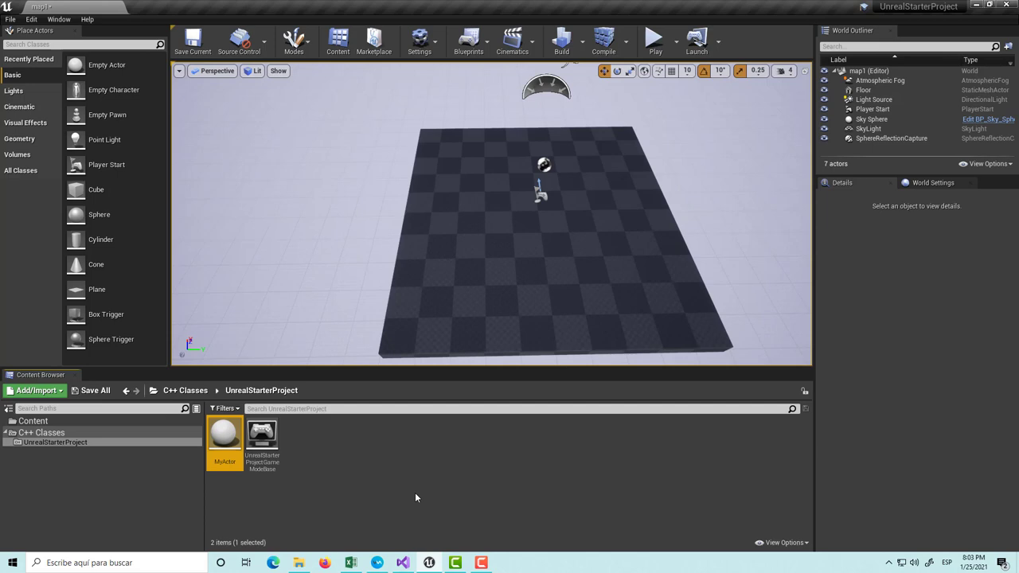
- Create a Blueprint class based on MyActor named BP_MyActor
right_click(220, 440)
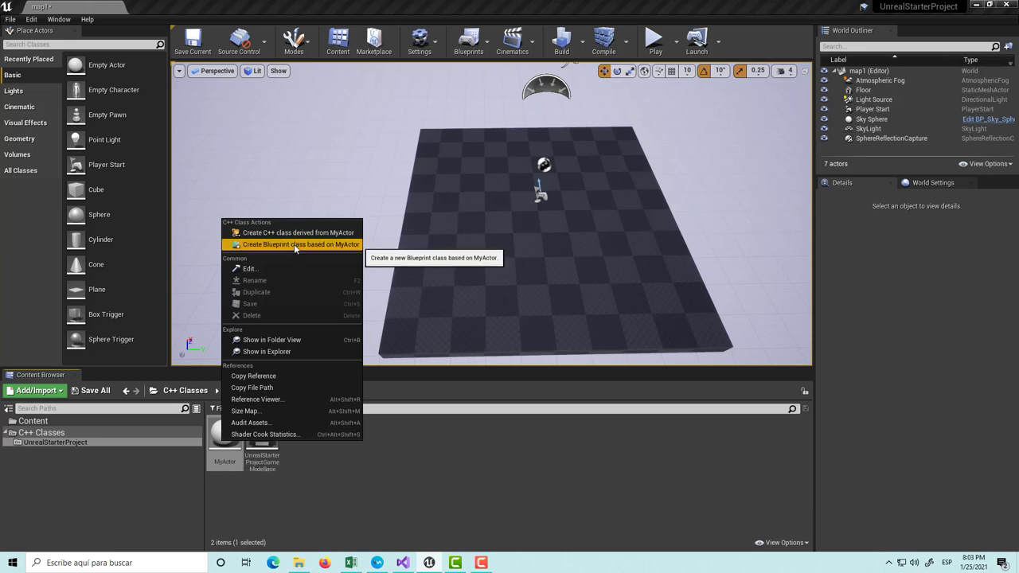
left_click(294, 243)
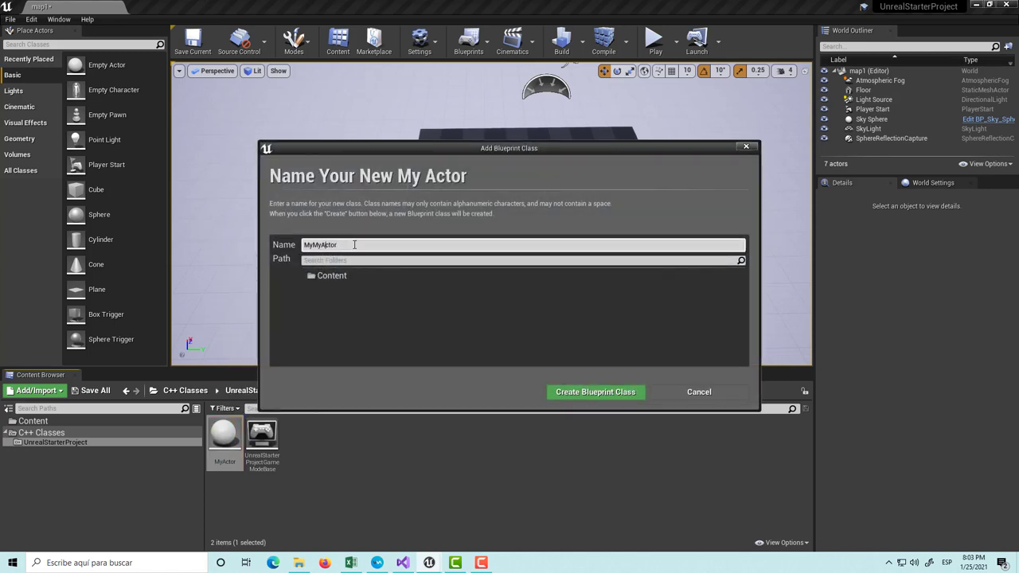
key("Home")
key("Delete")
key("Delete")
type("BP")
type("_")
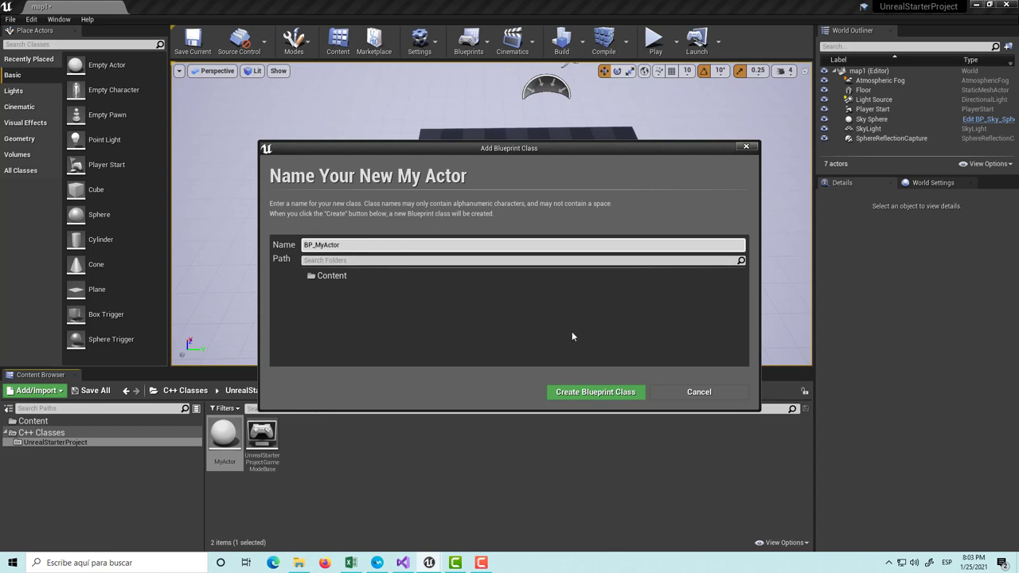
- Create the BP_MyActor Blueprint class from MyActor and close its Blueprint editor
left_click(597, 392)
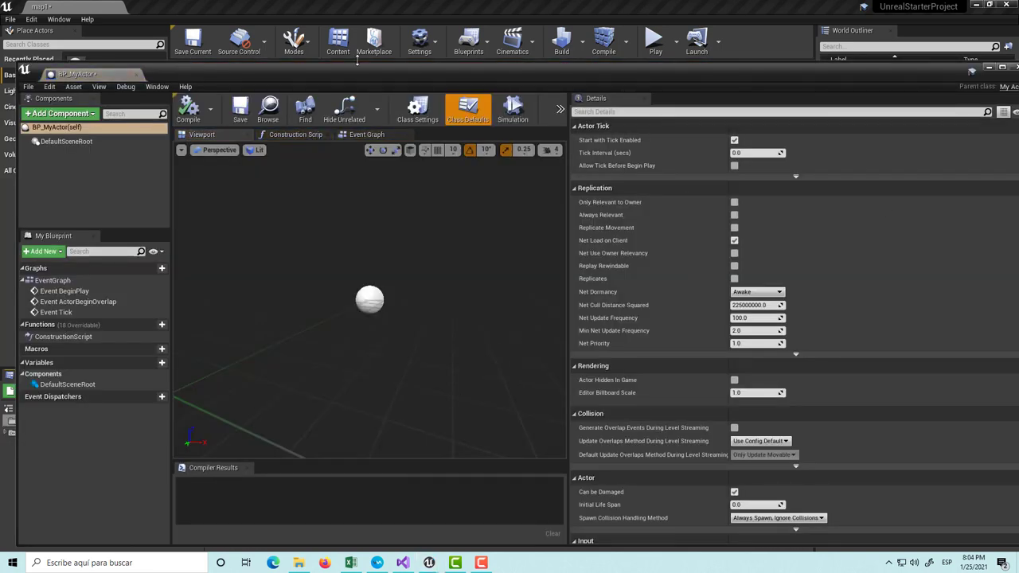
mouse_move(168, 73)
left_mouse_down()
mouse_move(187, 61)
mouse_move(147, 61)
left_mouse_up()
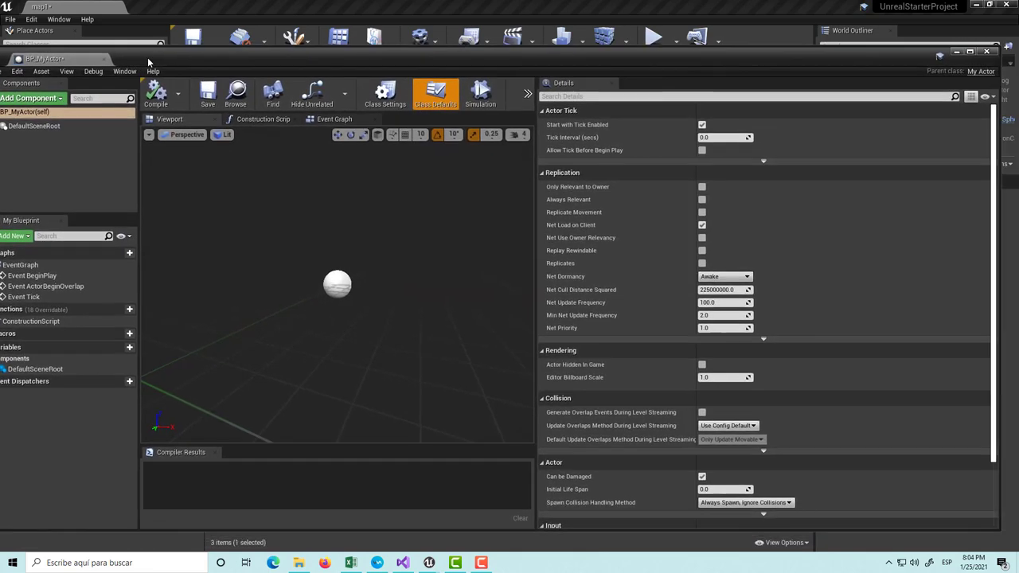
left_click(988, 51)
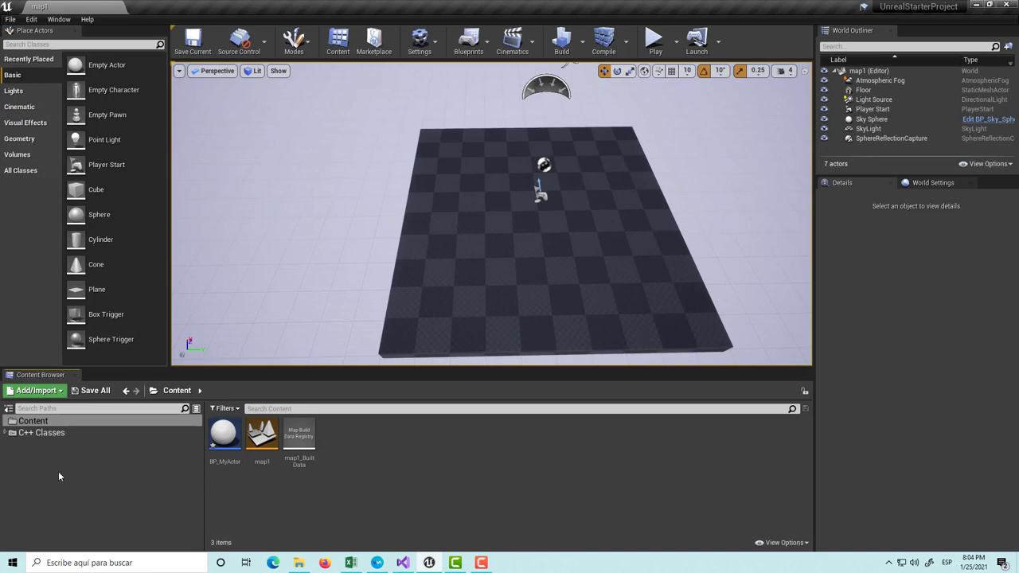
- Browse the UnrealStarterProject C++ classes, then go back to the Content folder showing BP_MyActor
left_click(53, 424)
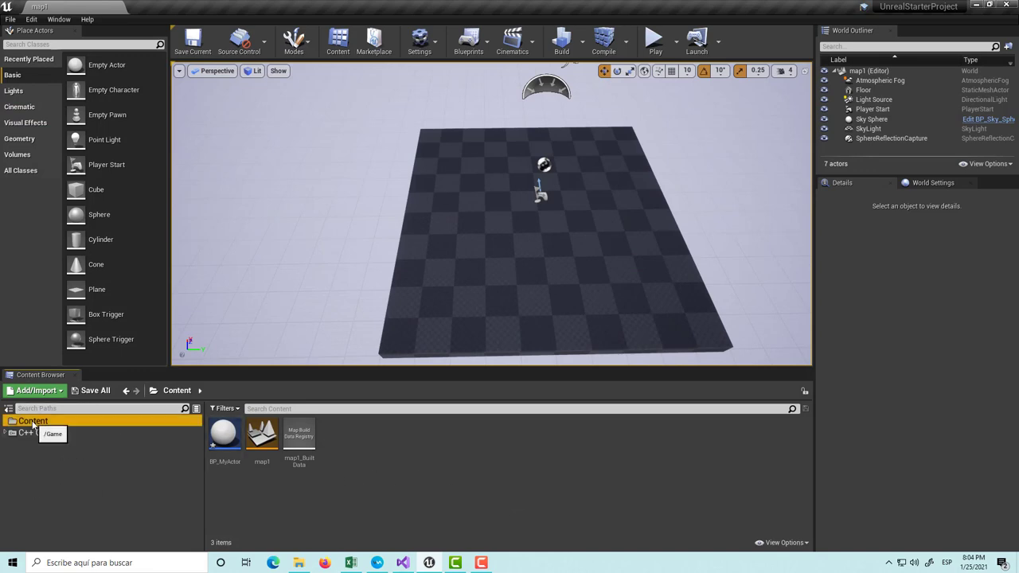
double_click(39, 432)
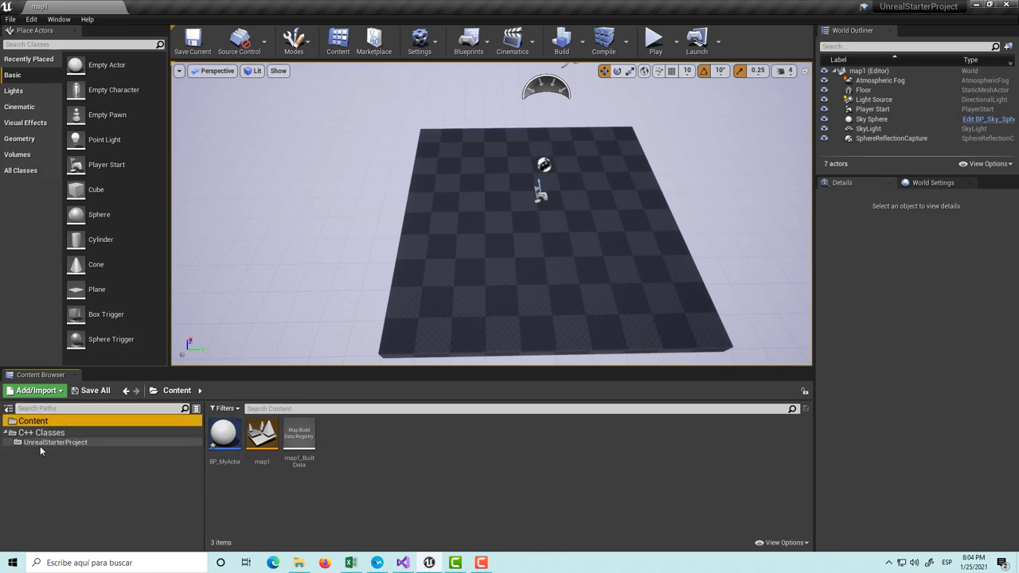
left_click(47, 444)
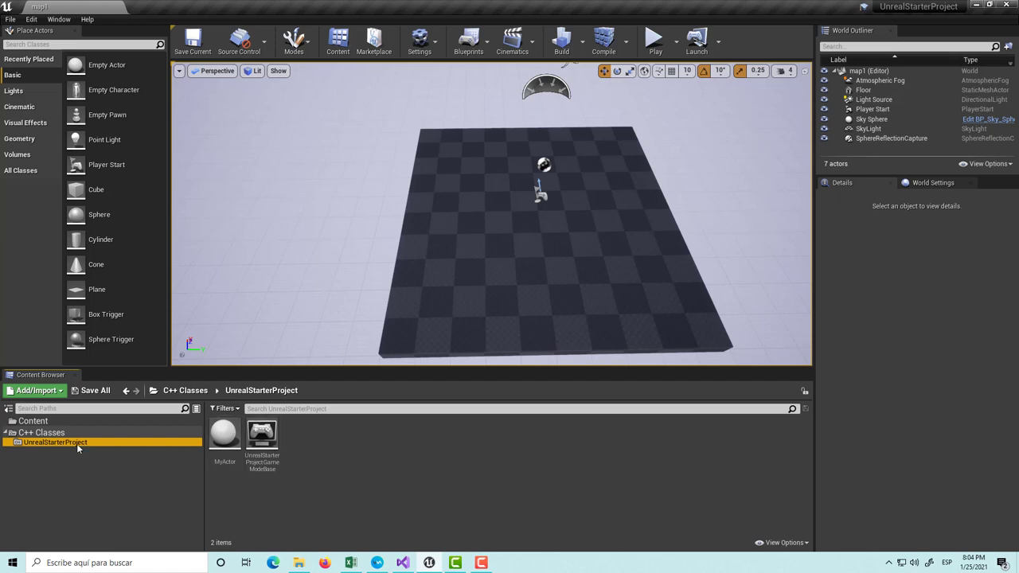
left_click(33, 421)
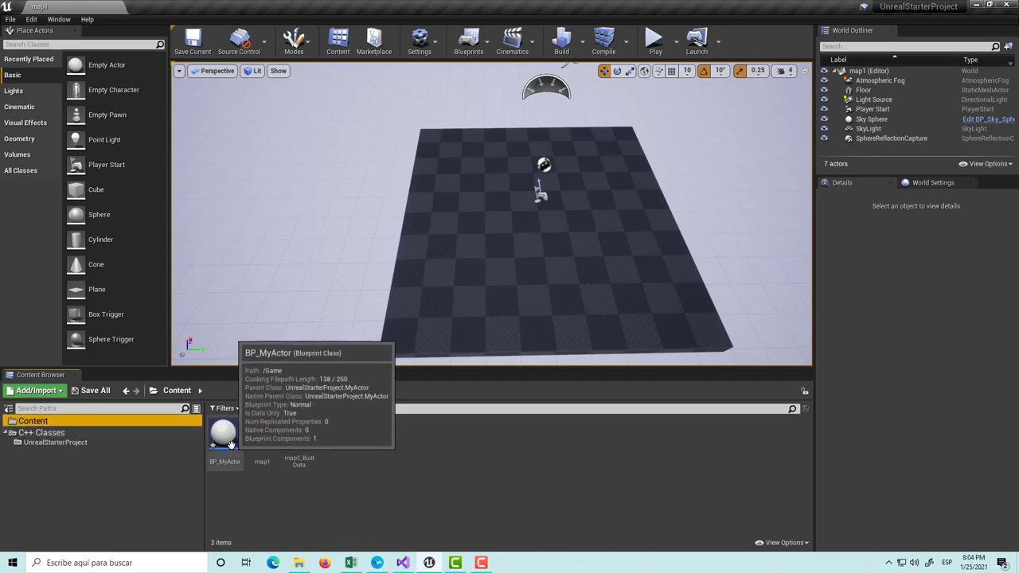
- Open BP_MyActor in the full Blueprint editor and frame the Event Graph
double_click(225, 435)
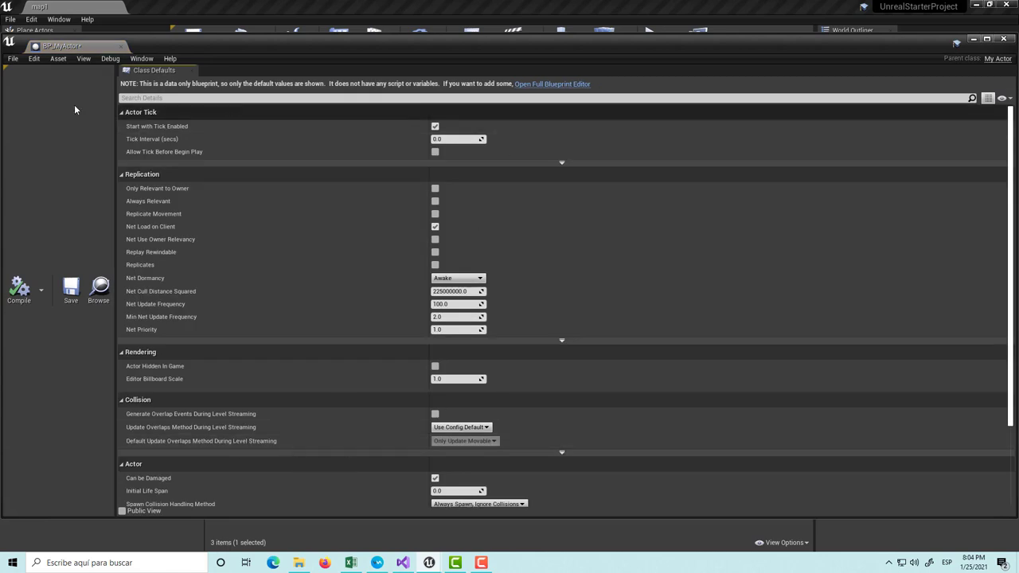
left_click(560, 84)
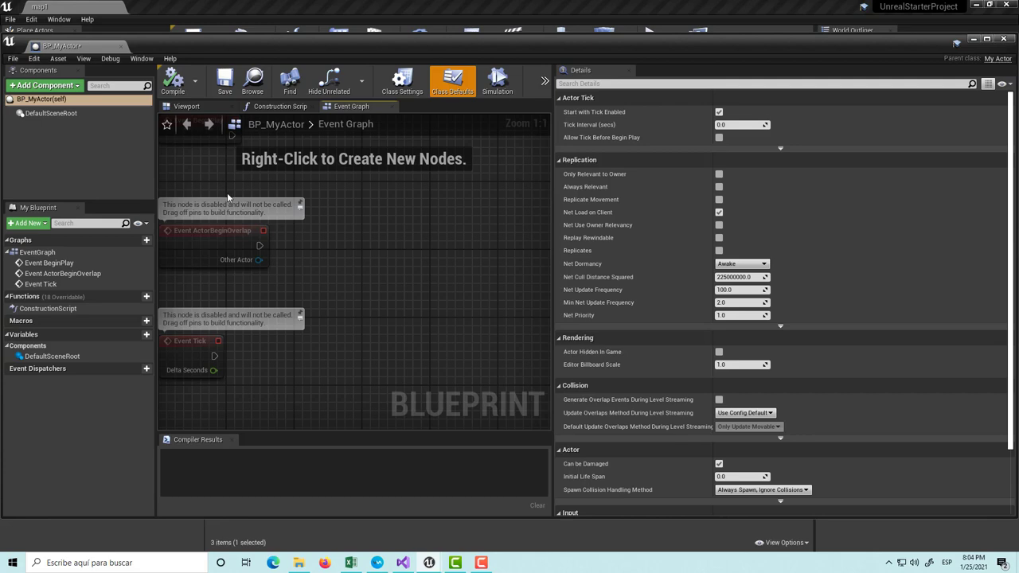
key("Home")
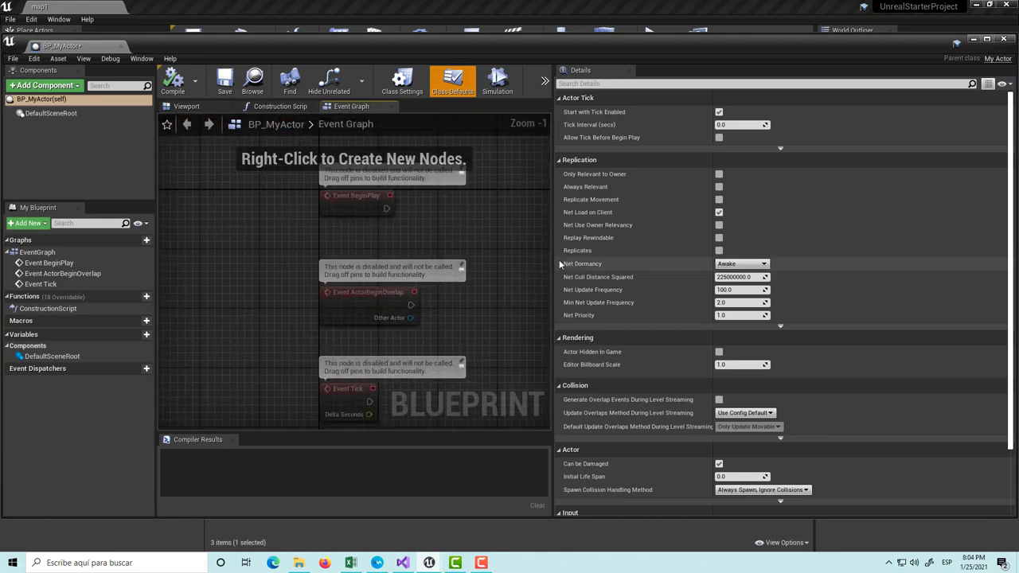
left_click_drag(555, 261, 655, 256)
right_click_drag(547, 247, 438, 262)
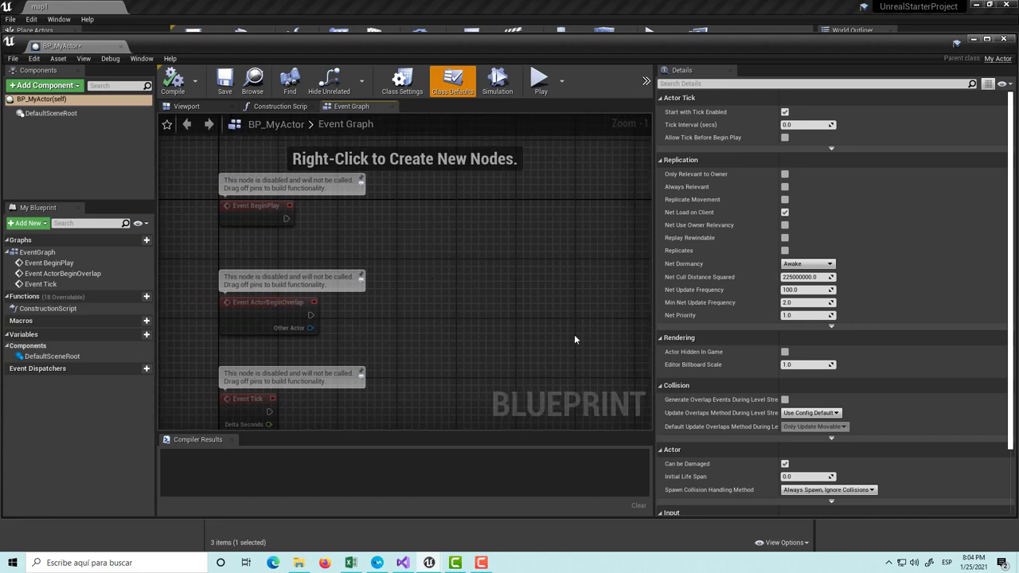
- Arrange the BeginPlay, ActorBeginOverlap and Tick event nodes in the Event Graph
scroll(573, 318, "down", 2)
scroll(524, 311, "up", 3)
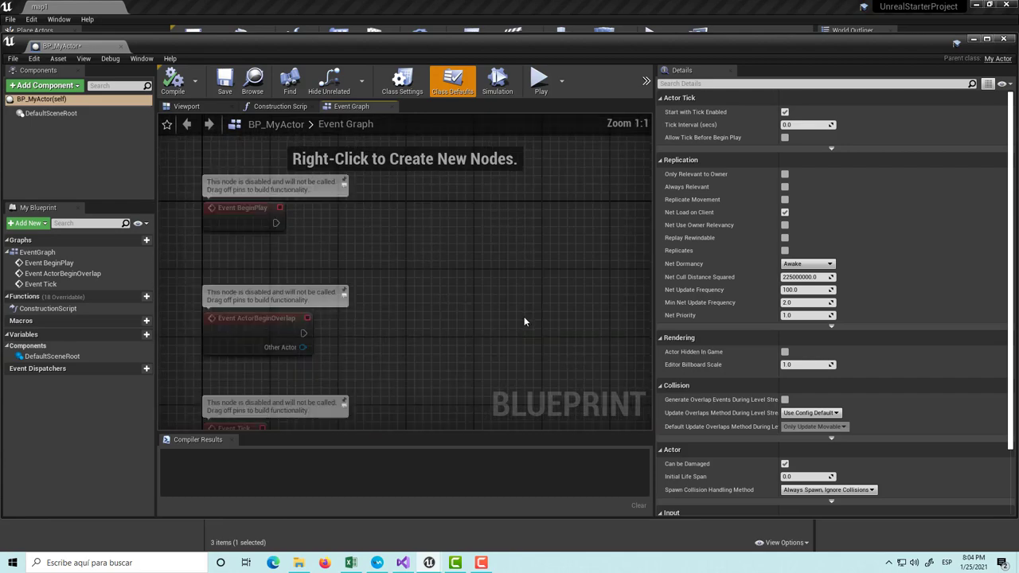
mouse_move(432, 295)
right_mouse_down()
mouse_move(451, 336)
mouse_move(410, 235)
mouse_move(496, 307)
right_mouse_up()
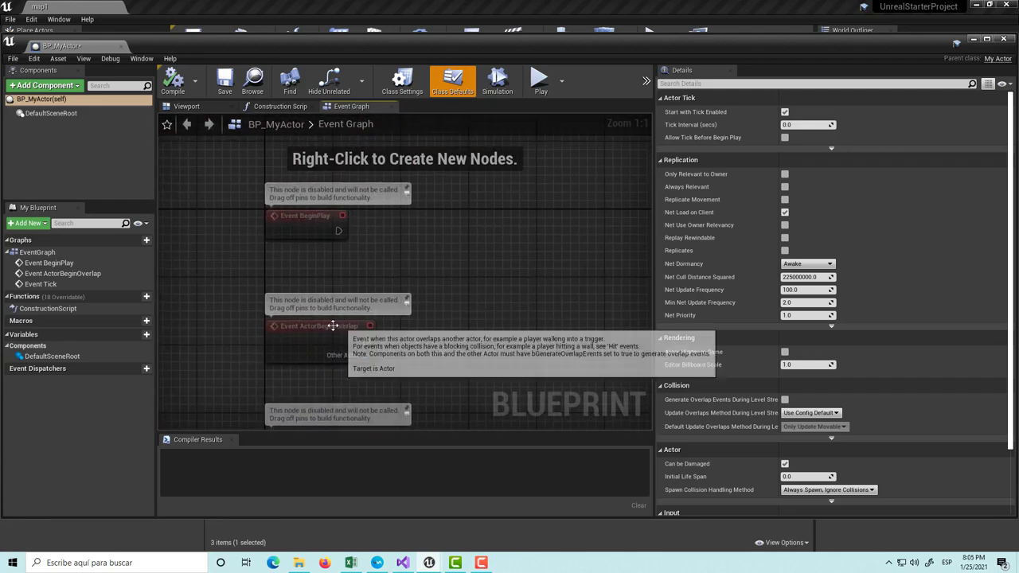
left_click(383, 318)
left_click_drag(383, 317, 331, 318)
left_click_drag(315, 225, 323, 243)
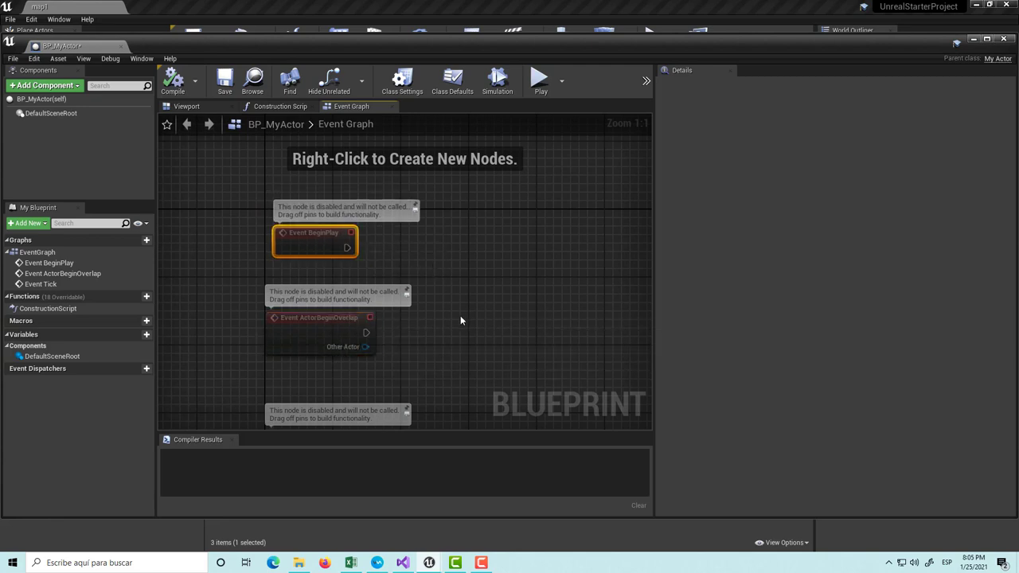
scroll(466, 273, "down", 1)
right_click_drag(466, 272, 476, 181)
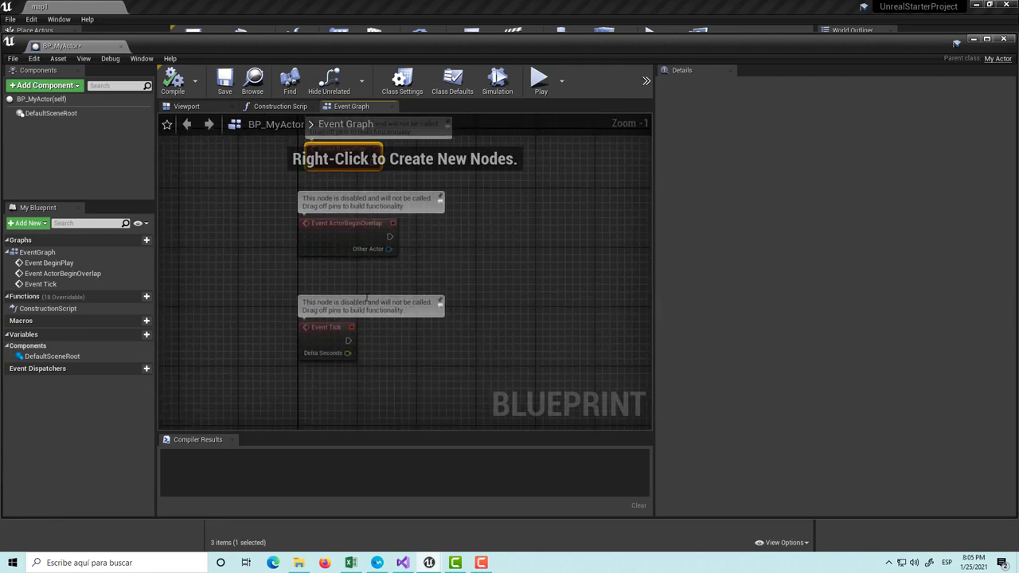
left_click(327, 338)
mouse_move(513, 252)
right_mouse_down()
mouse_move(381, 345)
mouse_move(416, 318)
right_mouse_up()
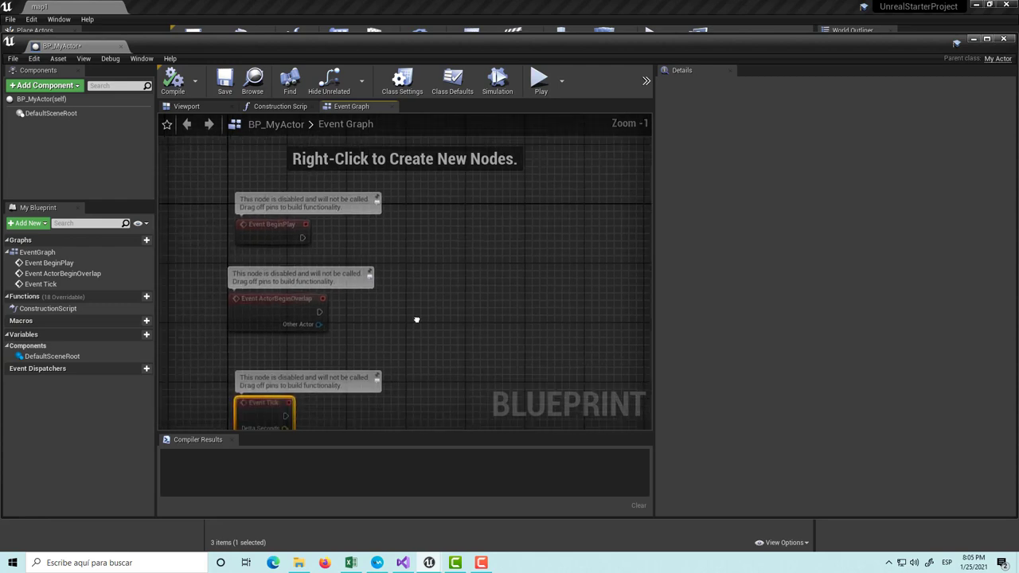
- Select BP_MyActor(self) to show its class defaults in Details
left_click(55, 101)
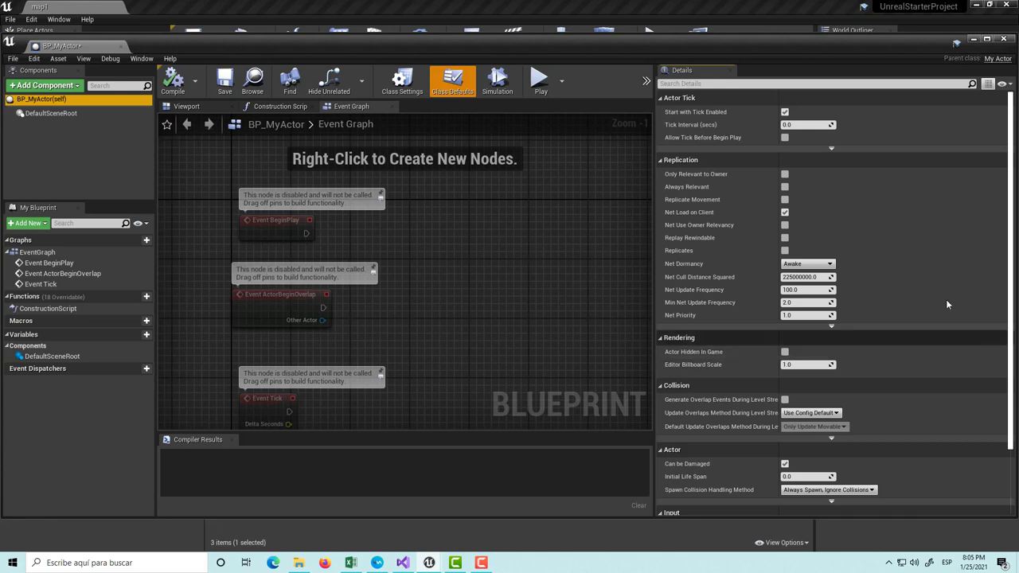
scroll(720, 250, "down", 3)
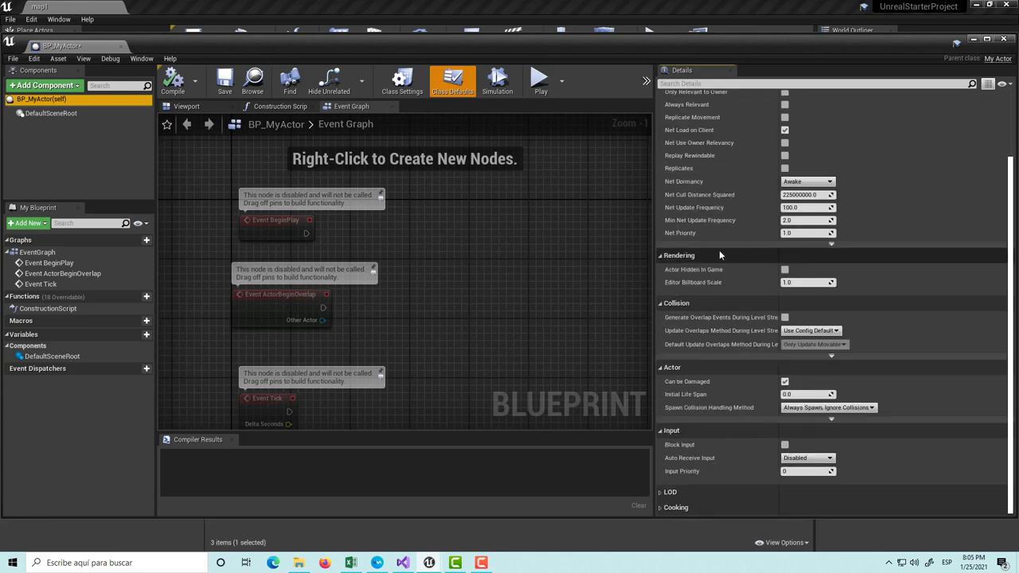
scroll(731, 259, "up", 3)
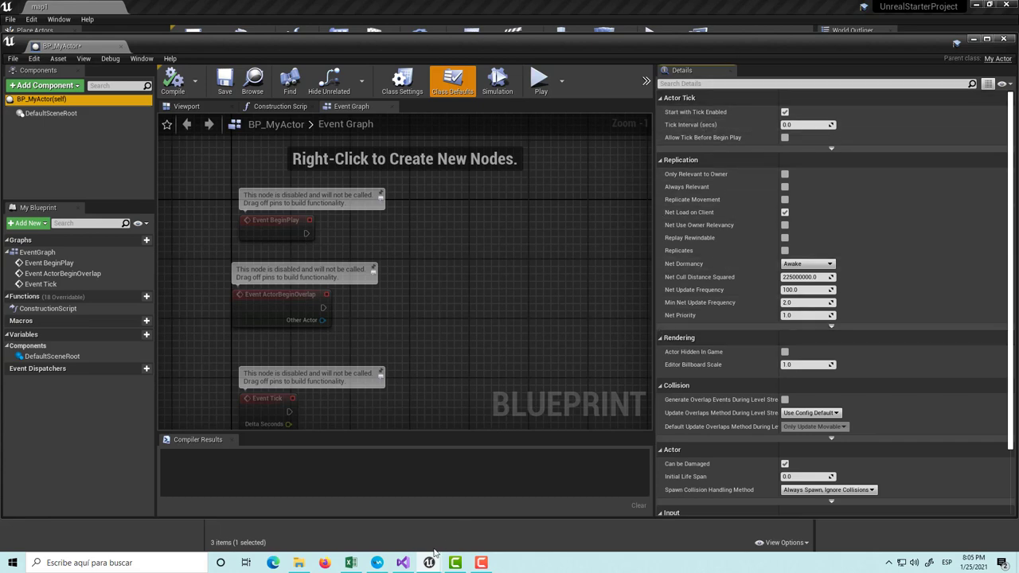
- Add UPROPERTY(EditAnywhere) above the moveSpeed declaration in MyActor.h and save the header
left_click(403, 563)
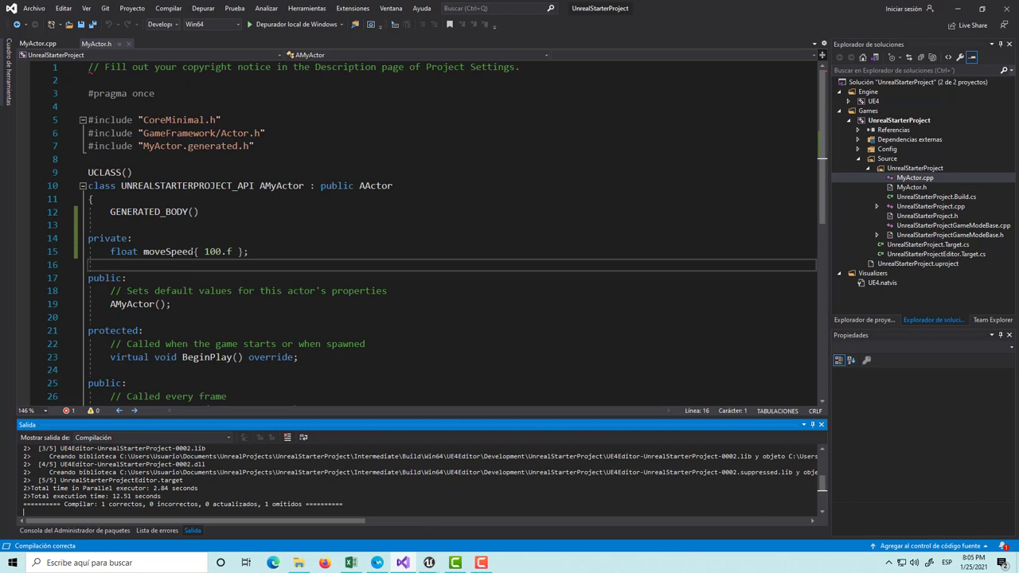
left_click(163, 238)
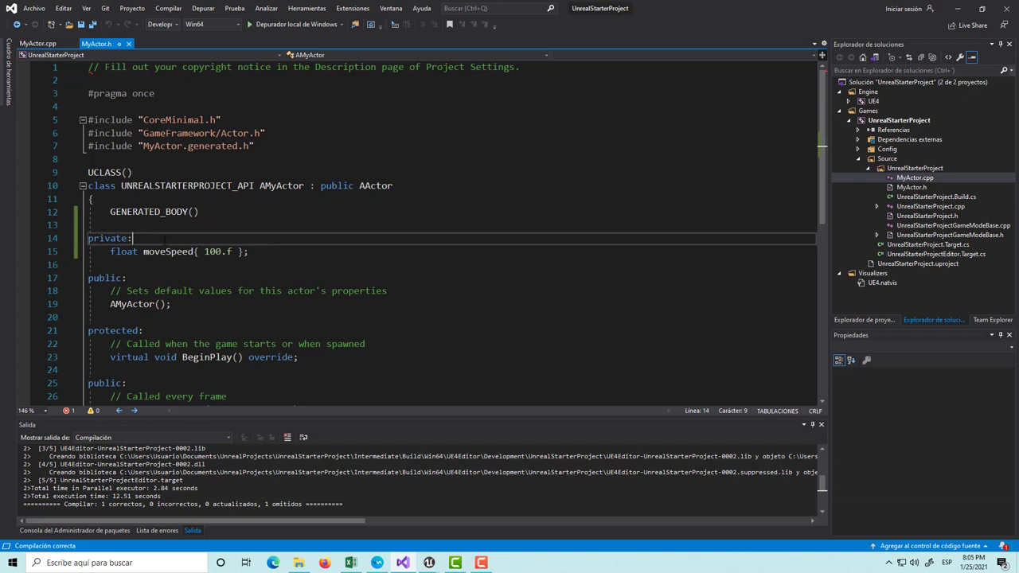
key("Return")
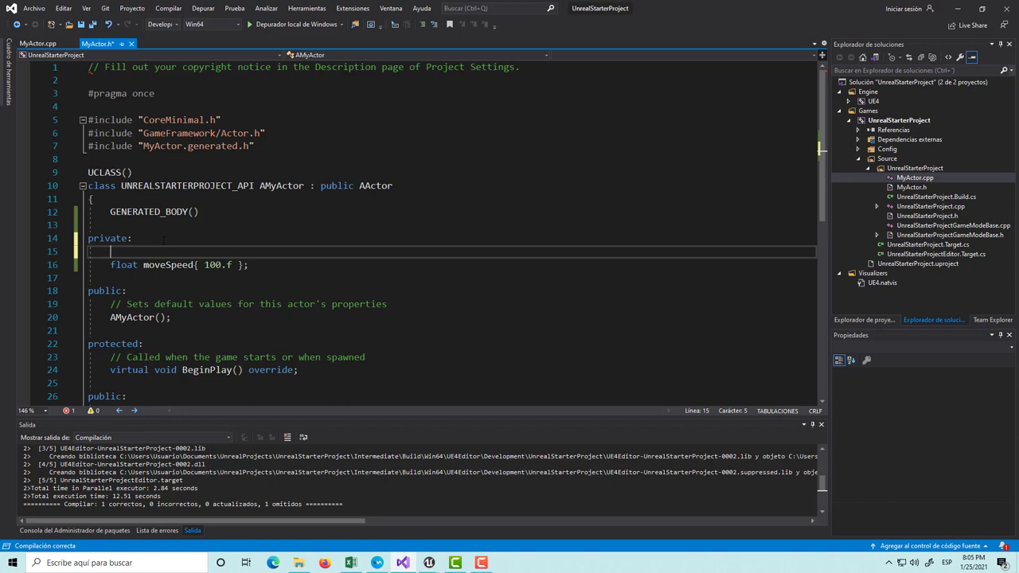
type("U")
type("PROP")
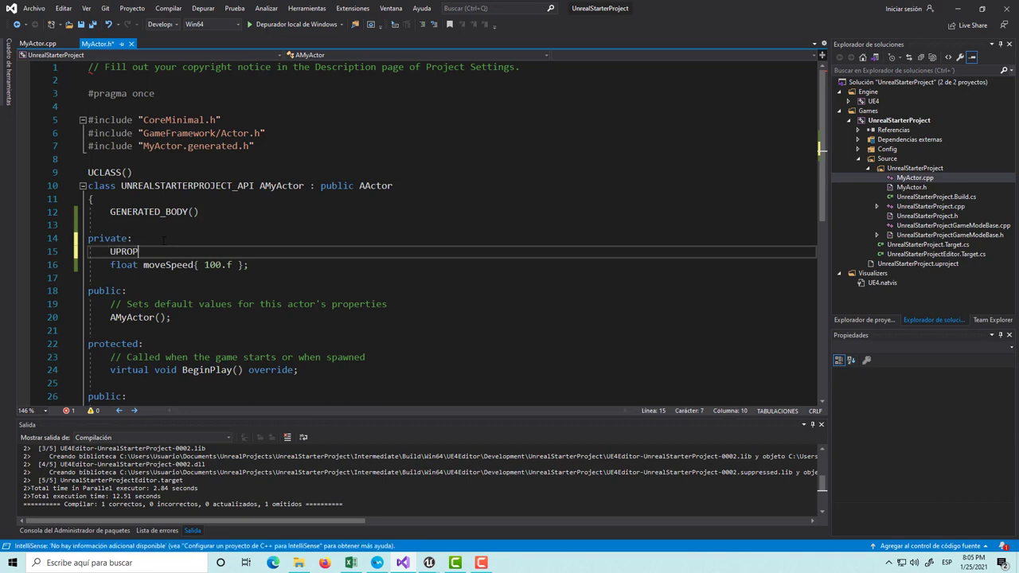
type("ERTY")
type("(Edi")
type("tAnywher")
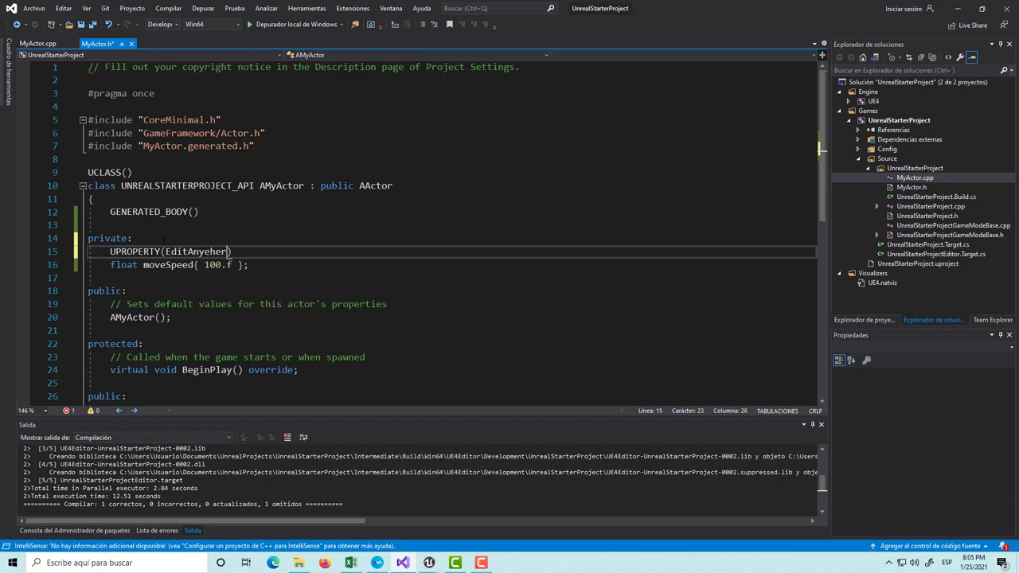
type("e")
key("BackSpace")
key("BackSpace")
key("BackSpace")
key("BackSpace")
key("BackSpace")
type("where")
key("ctrl+s")
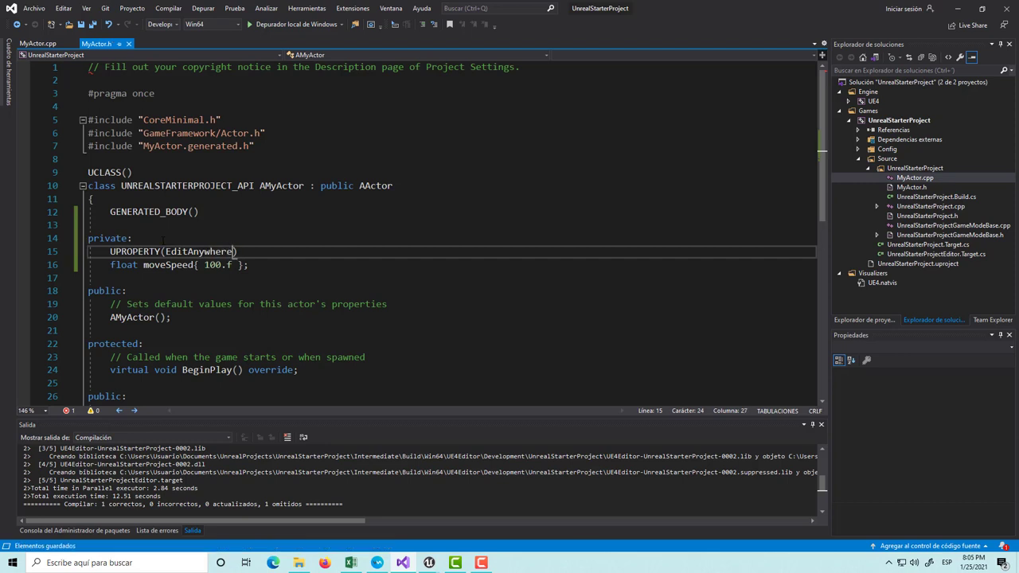
key("Down")
key("End")
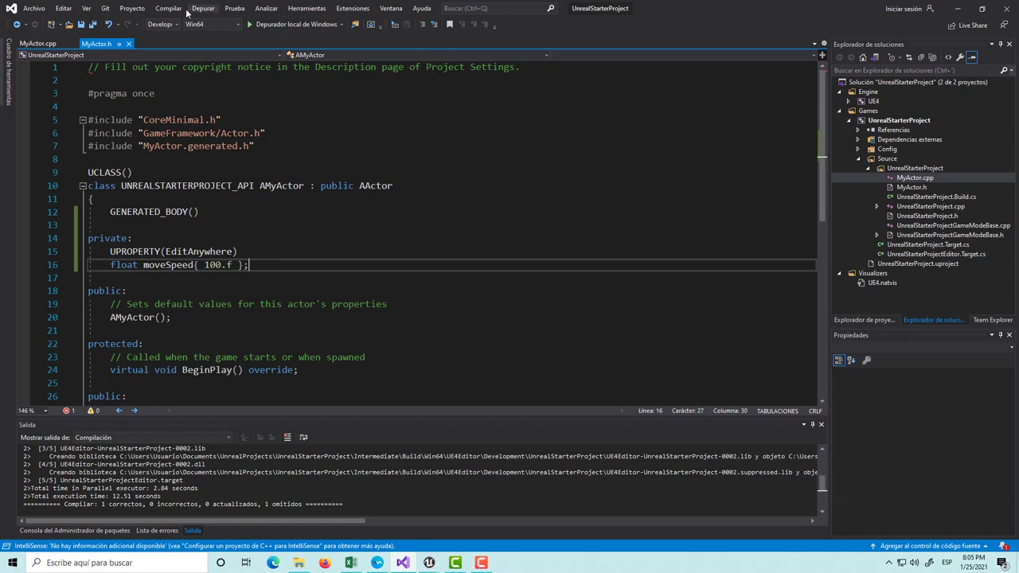
- Compile the project in Visual Studio and return to the BP_MyActor Blueprint editor
left_click(169, 8)
left_click(170, 20)
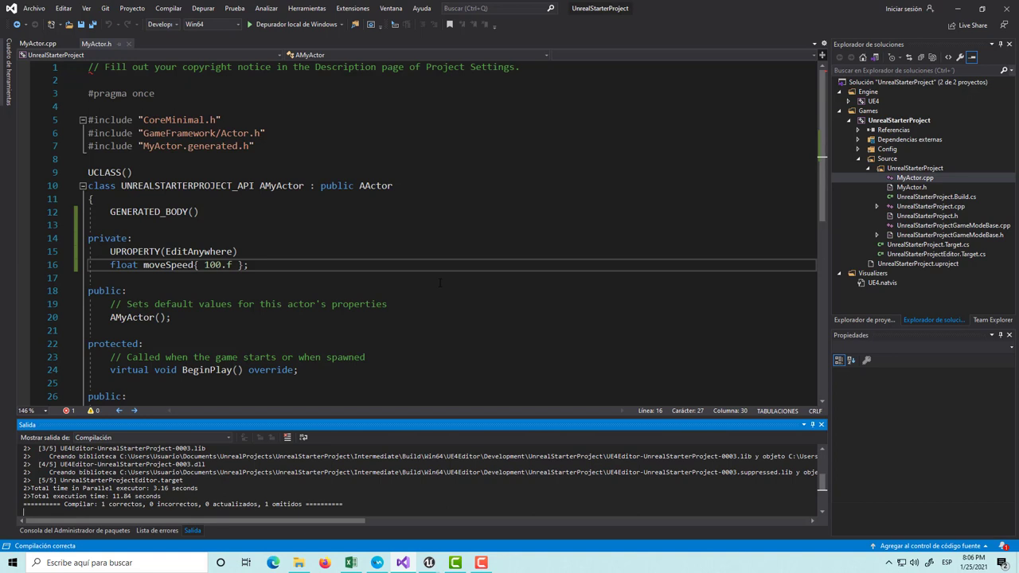
left_click(429, 562)
left_click(434, 522)
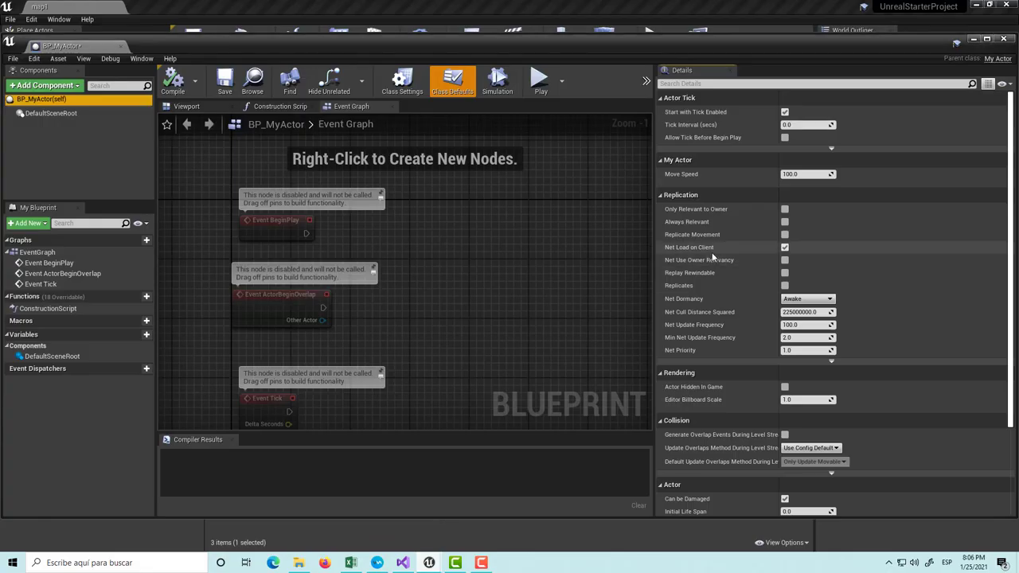
- Confirm Move Speed shows 100.0 under My Actor in Details and open the Viewport
scroll(705, 183, "down", 1)
scroll(707, 188, "up", 1)
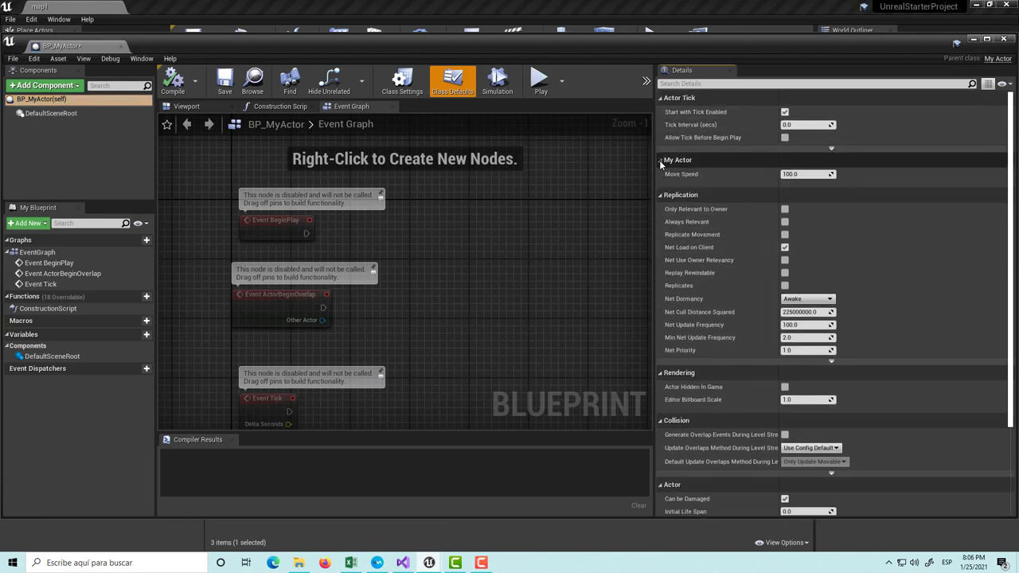
left_click(808, 175)
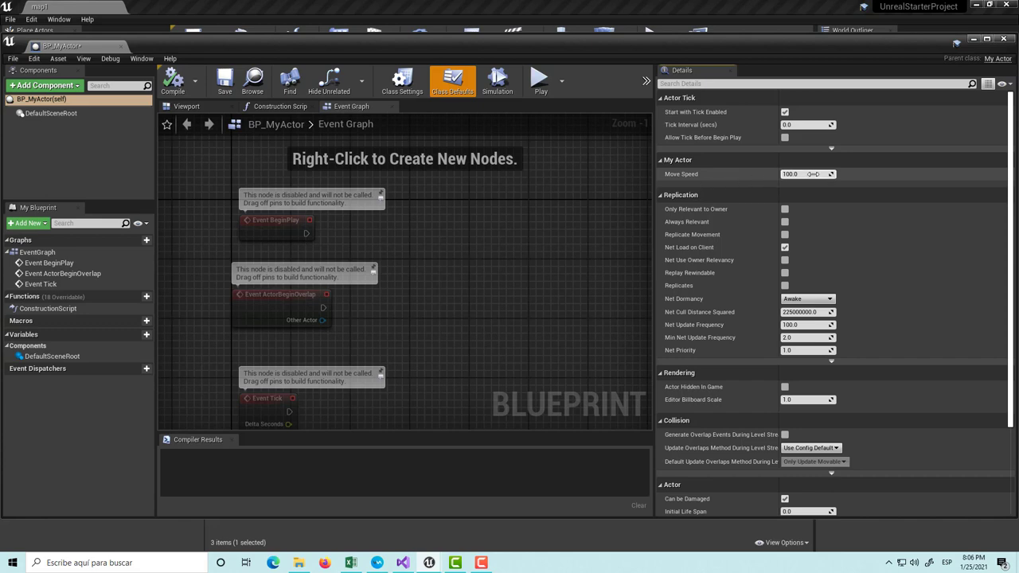
left_click(817, 191)
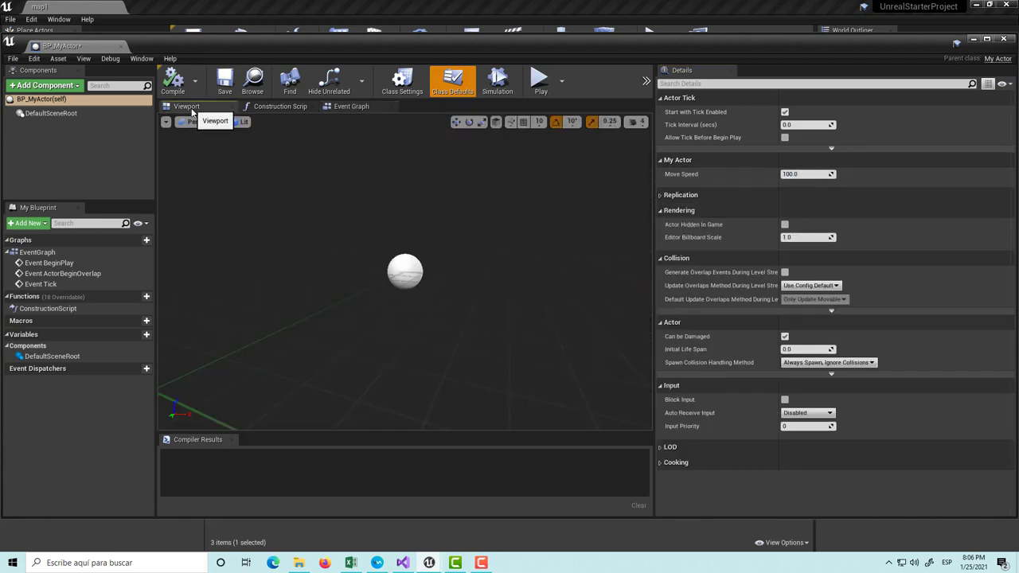
left_click(186, 106)
left_click(788, 176)
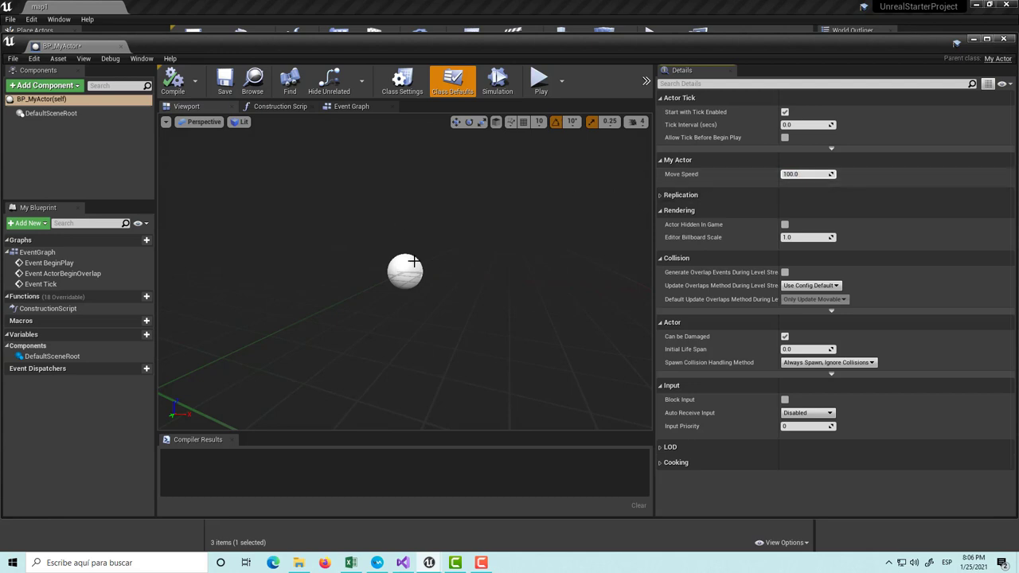
left_click(33, 103)
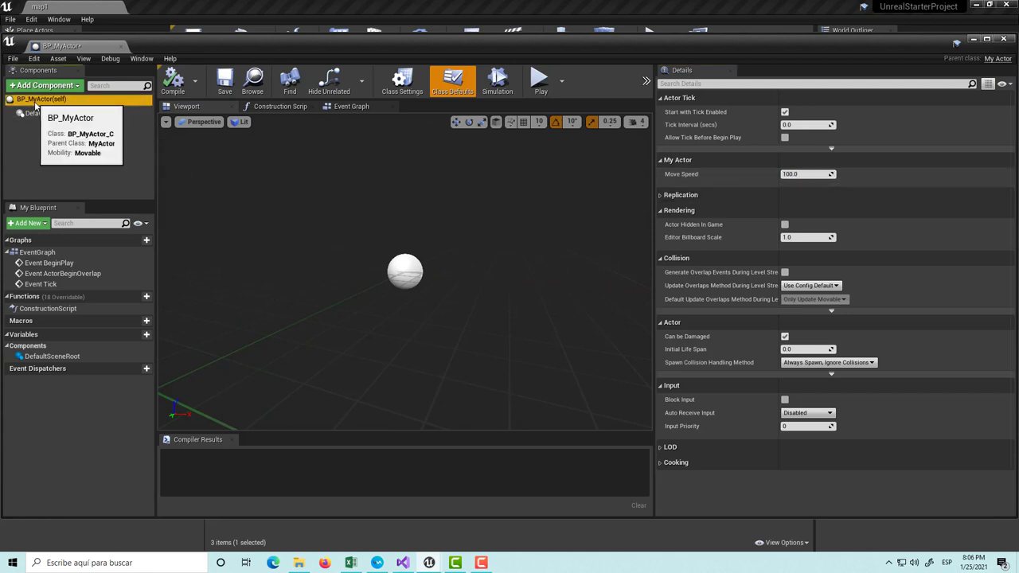
- Add a Cube component under DefaultSceneRoot in BP_MyActor
left_click(45, 85)
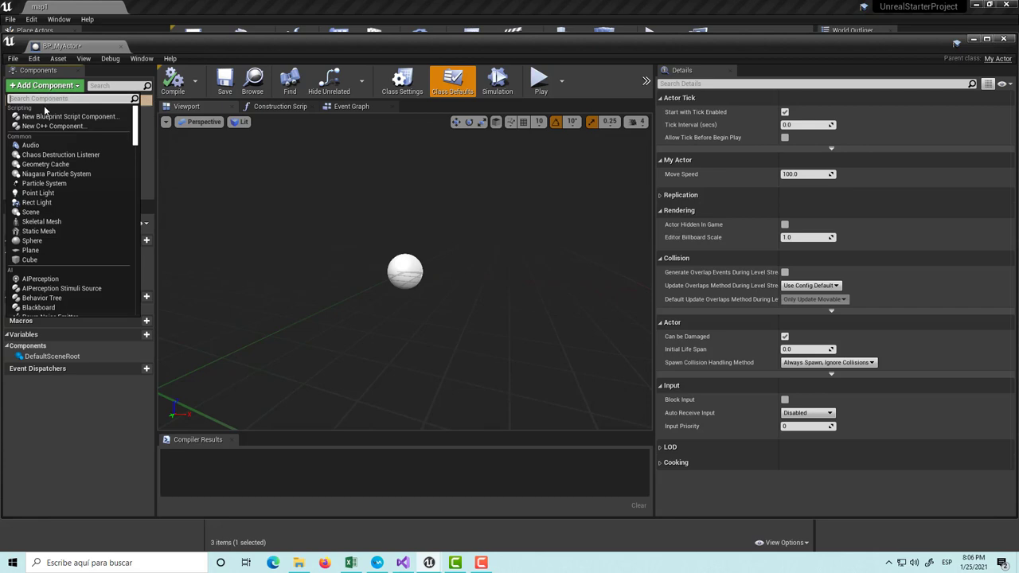
left_click(32, 260)
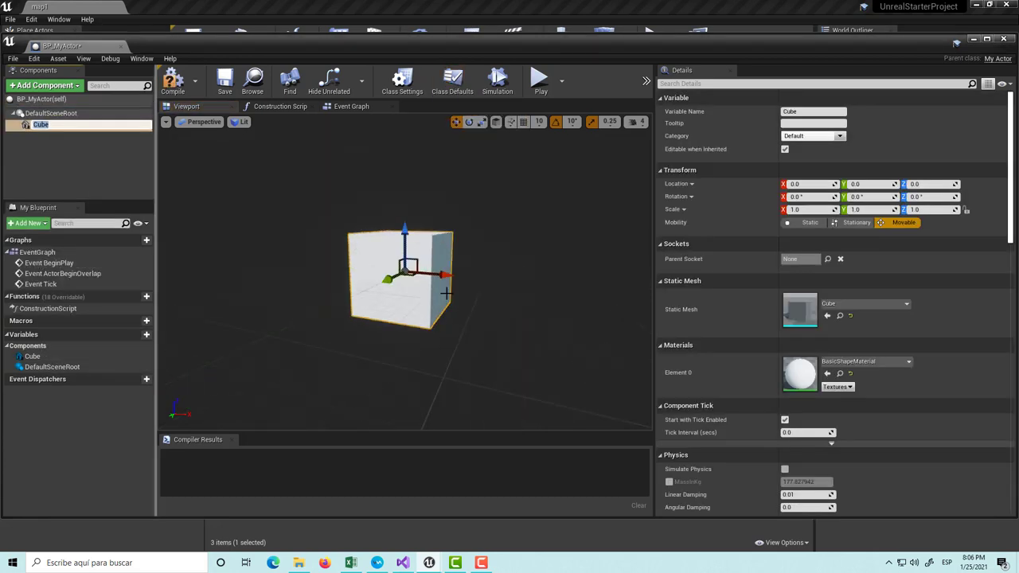
left_click(453, 311)
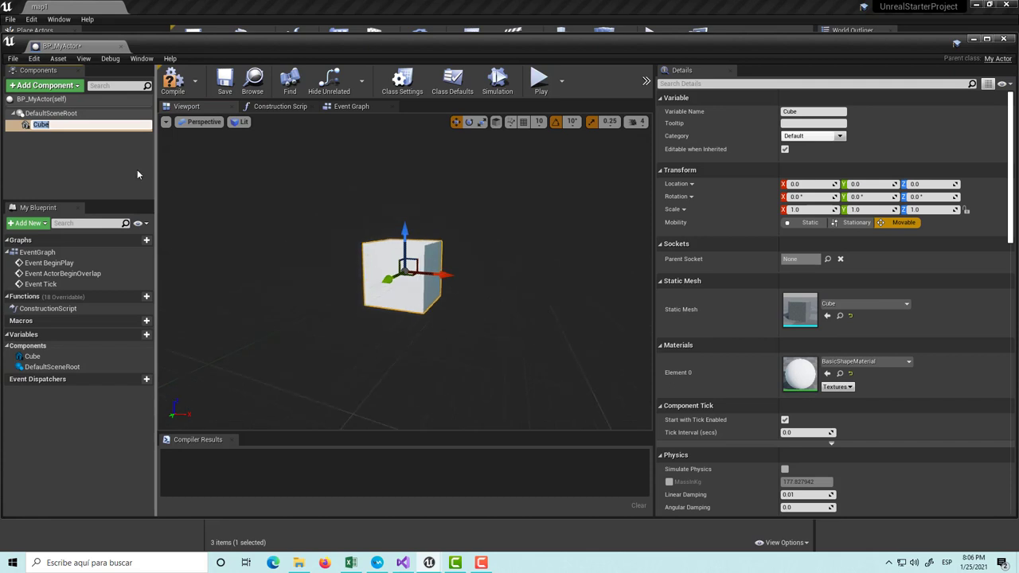
left_click(48, 99)
left_click_drag(414, 307, 391, 282)
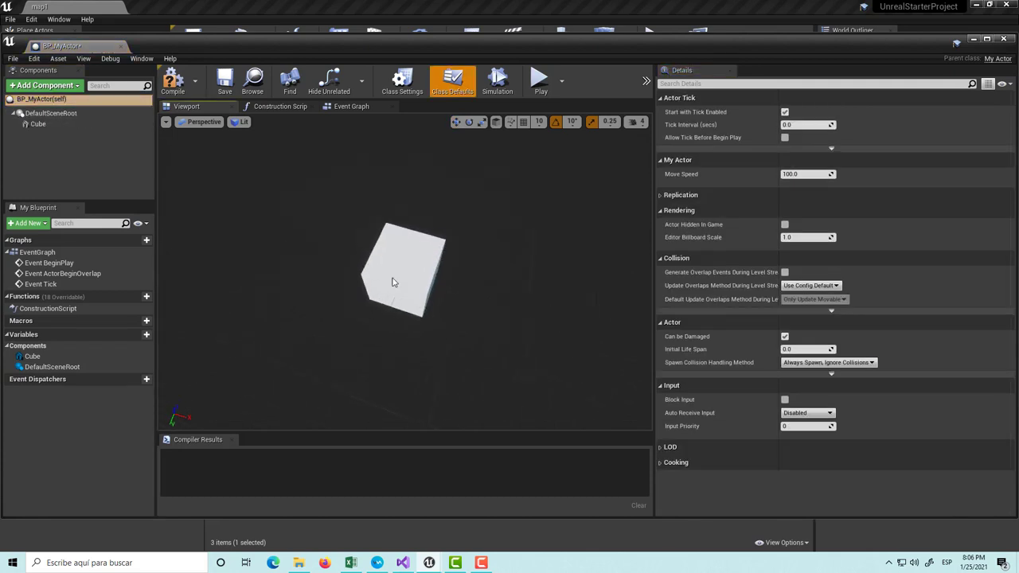
- Drag the cube along Y, then undo so it returns to location 0, 0, 0
left_click(49, 125)
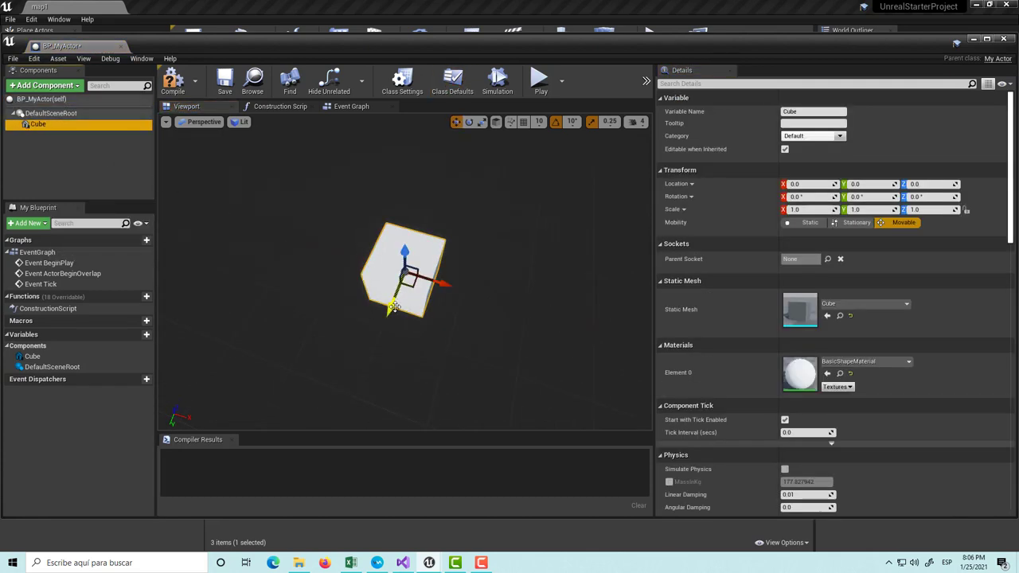
left_click_drag(395, 304, 427, 236)
left_click(415, 263)
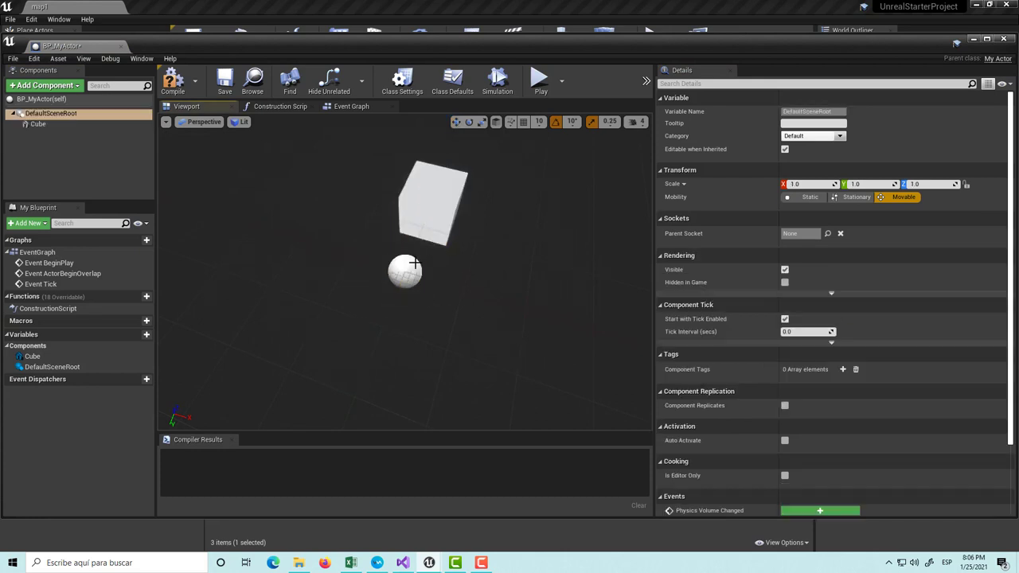
left_click(427, 223)
key("ctrl+z")
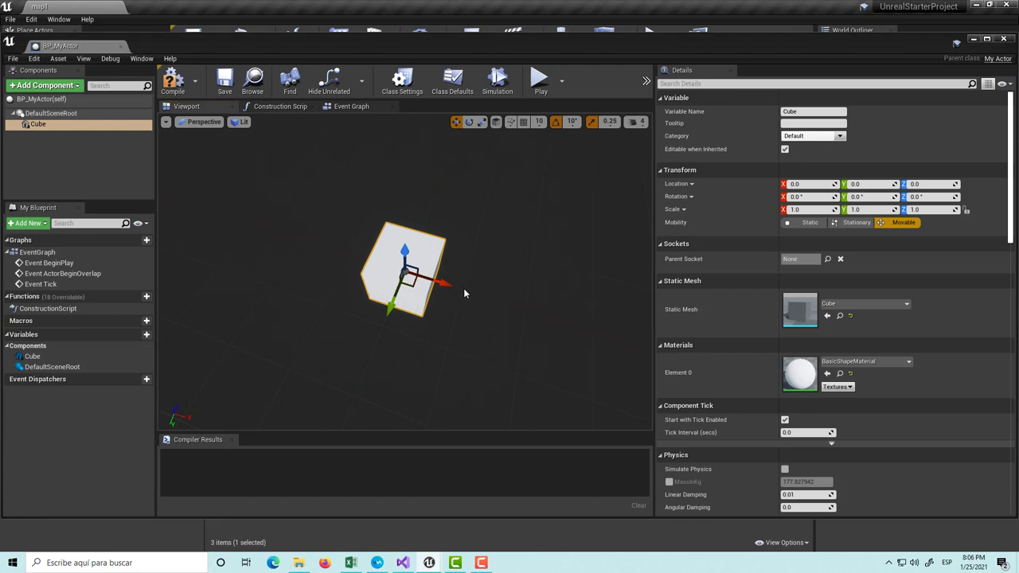
- Check the DefaultSceneRoot and Cube components and orbit the preview around the cube
left_click(27, 98)
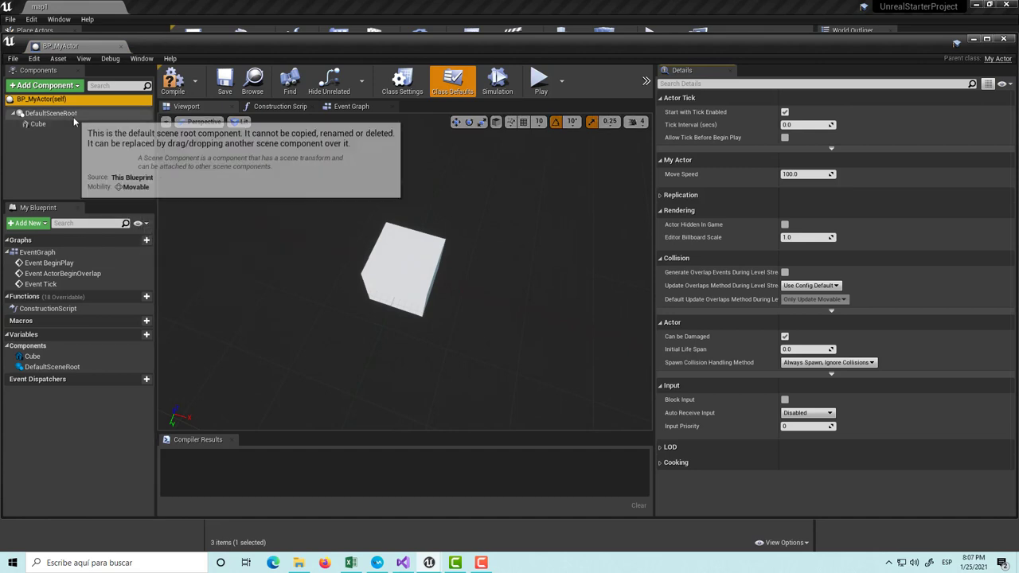
left_click(73, 117)
left_click(38, 125)
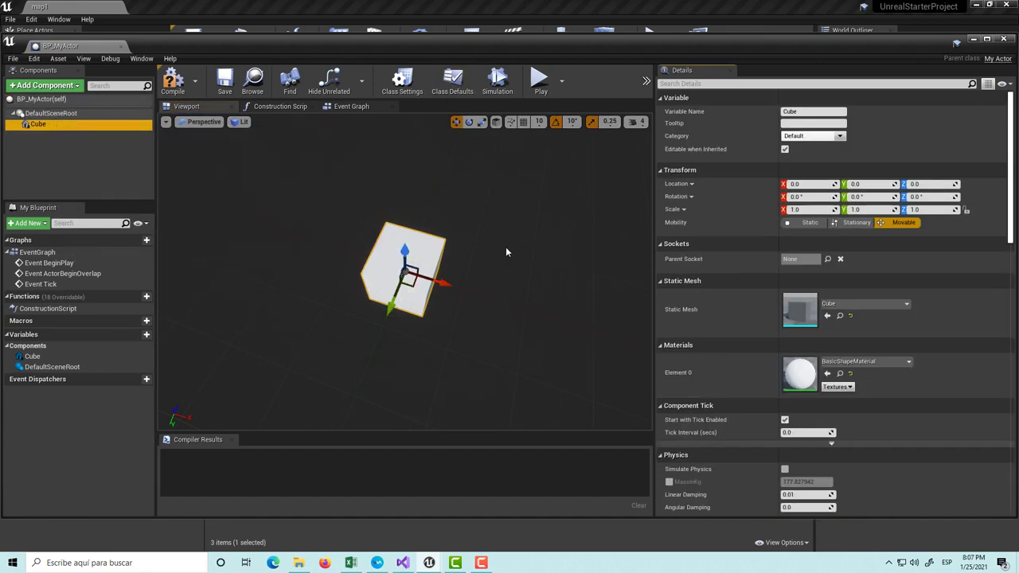
left_click_drag(481, 333, 507, 321)
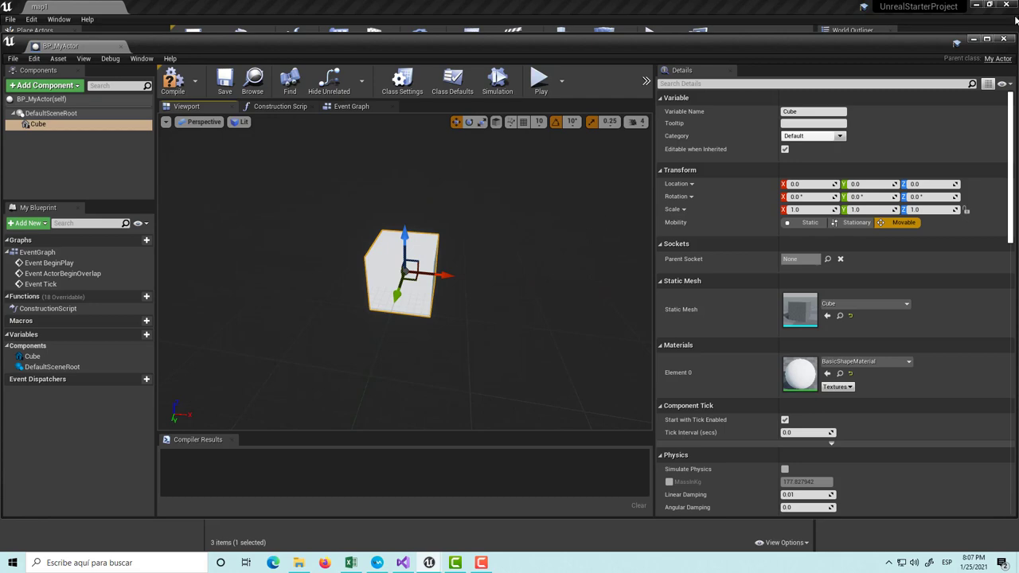
- Place a BP_MyActor instance in map1, raise it to Z 83.06, and save the map
left_click(1004, 39)
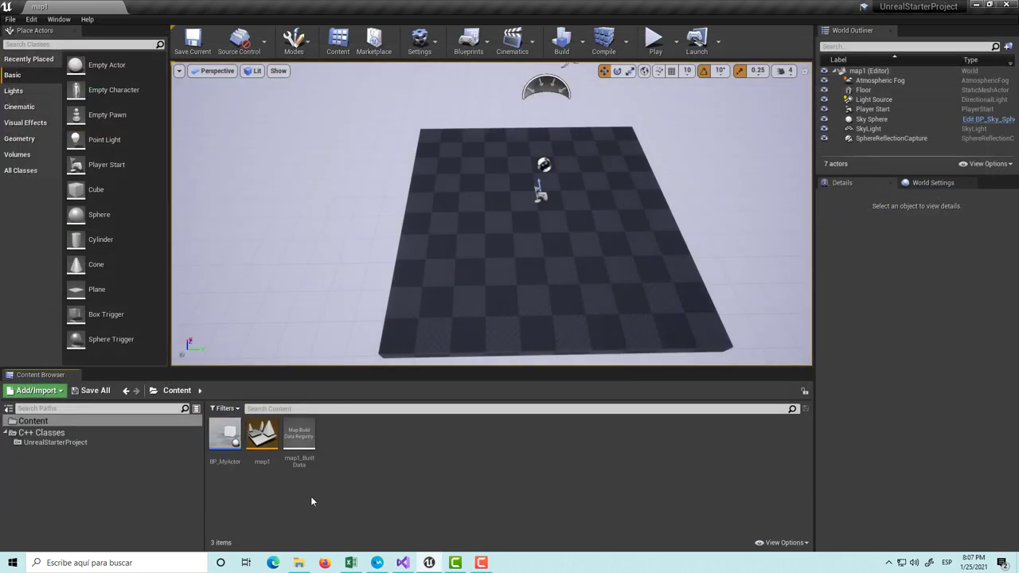
left_click_drag(224, 442, 497, 277)
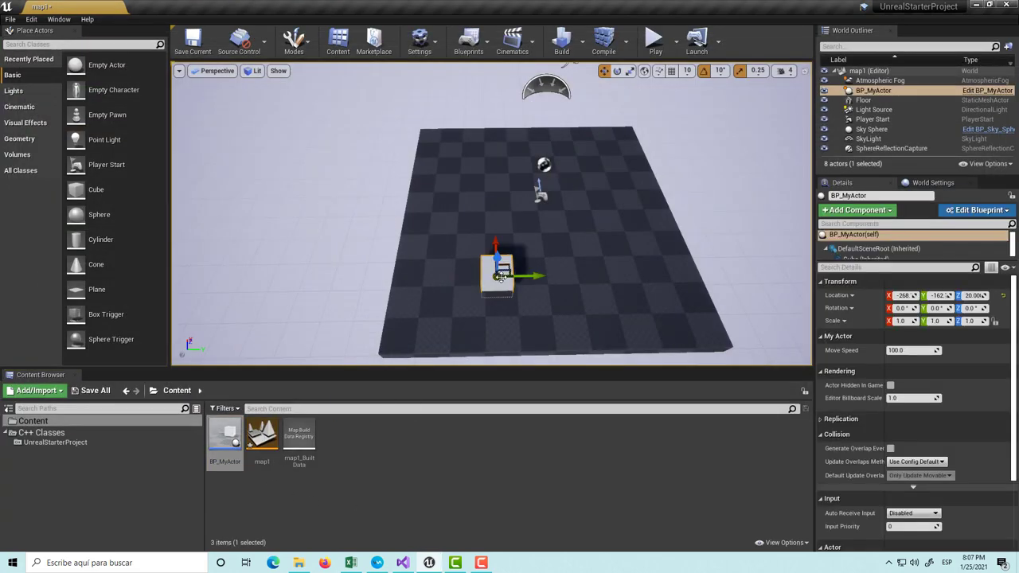
left_click_drag(430, 340, 485, 280, "alt")
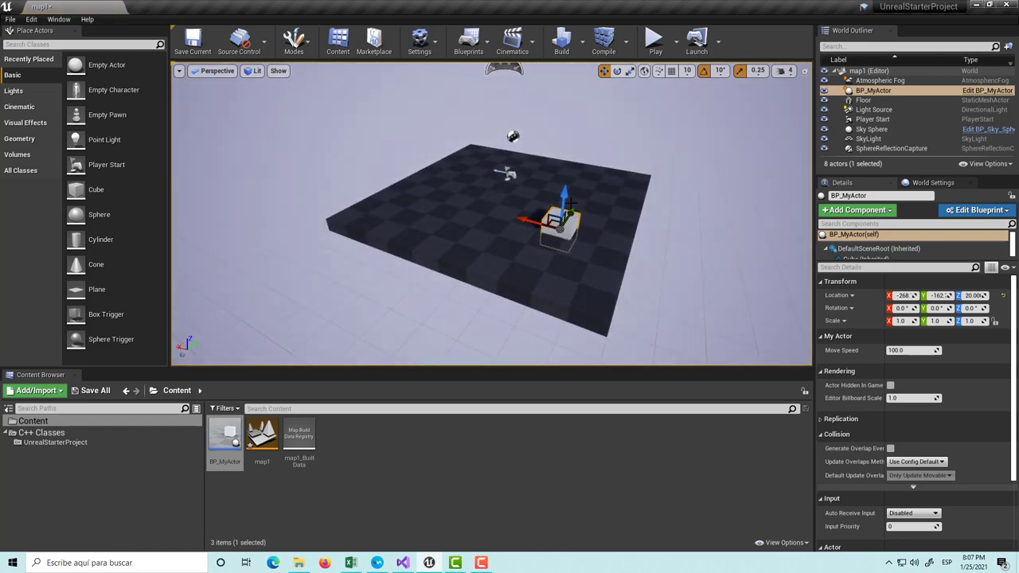
left_click_drag(567, 203, 573, 185)
key("ctrl+s")
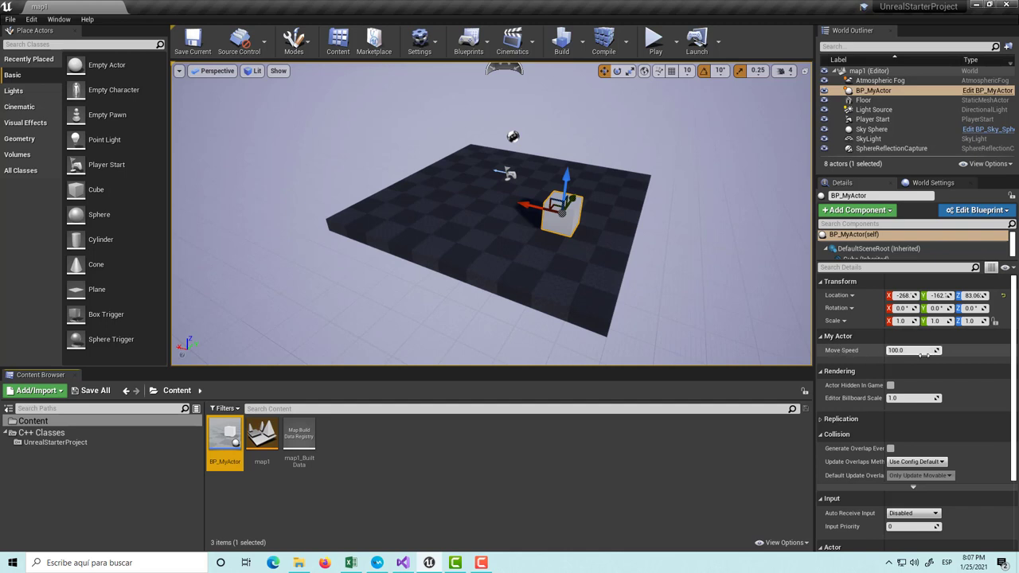
scroll(884, 366, "down", 2)
scroll(884, 366, "up", 2)
- Open MyActor.cpp and review the constructor's bCanEverTick line and BeginPlay
left_click(413, 567)
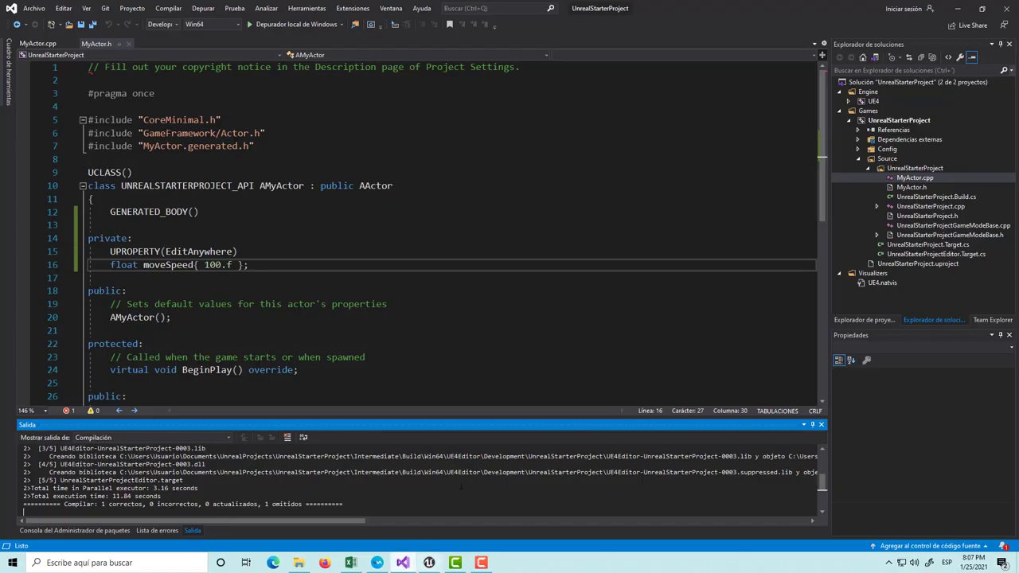
scroll(324, 287, "down", 2)
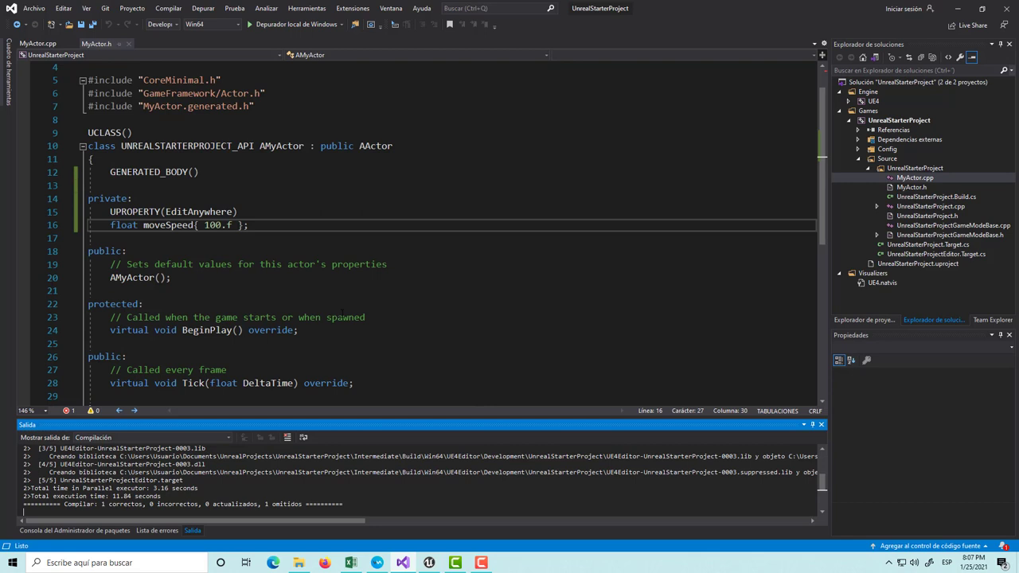
left_click(40, 43)
scroll(283, 293, "up", 1)
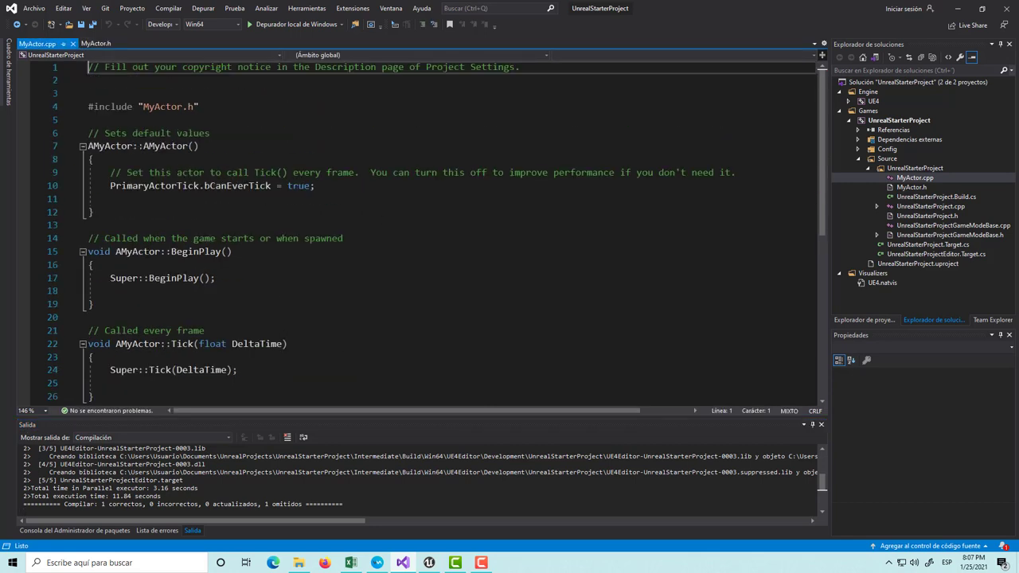
scroll(446, 231, "down", 2)
scroll(446, 231, "up", 2)
left_click_drag(83, 238, 84, 317)
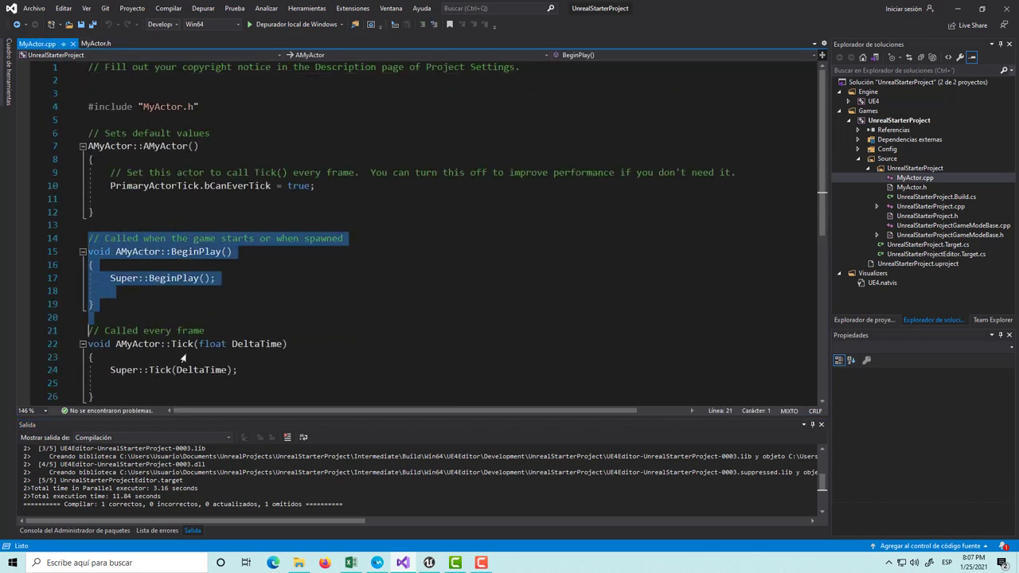
left_click_drag(182, 358, 183, 372)
left_click(263, 330)
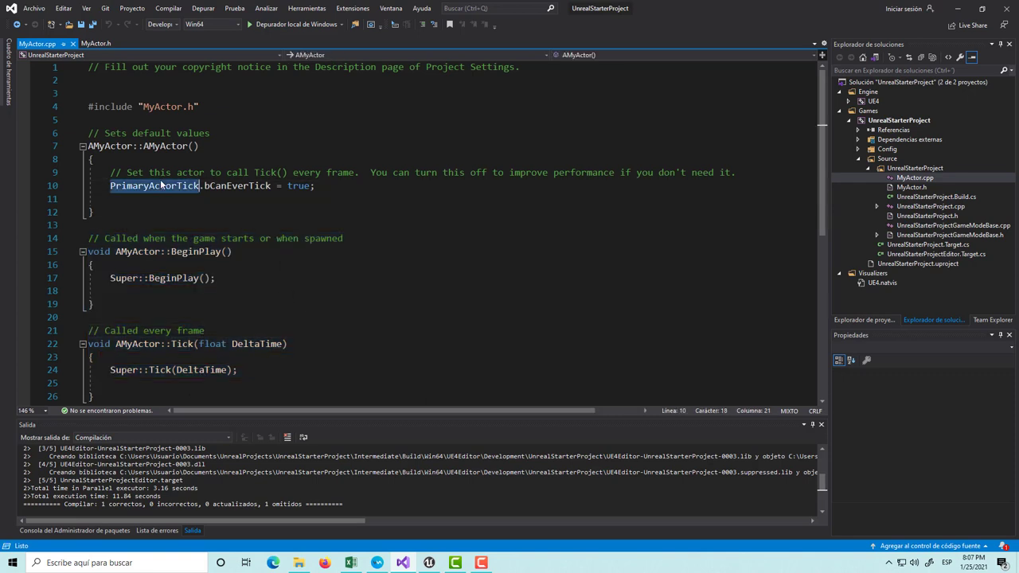
triple_click(184, 188)
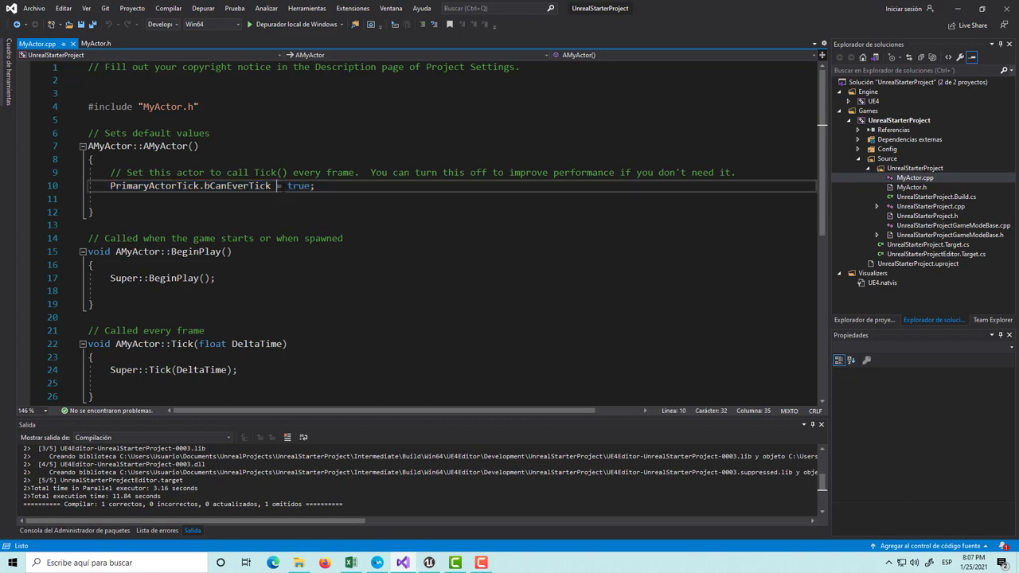
- Review the Tick function body and save MyActor.cpp
scroll(329, 185, "down", 1)
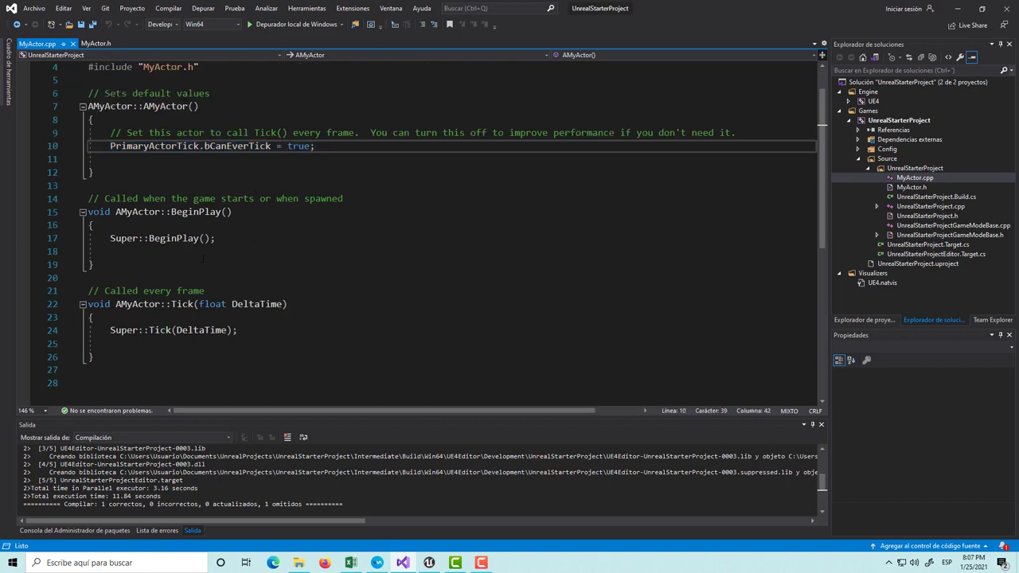
left_click_drag(94, 264, 87, 212)
left_click_drag(94, 358, 88, 304)
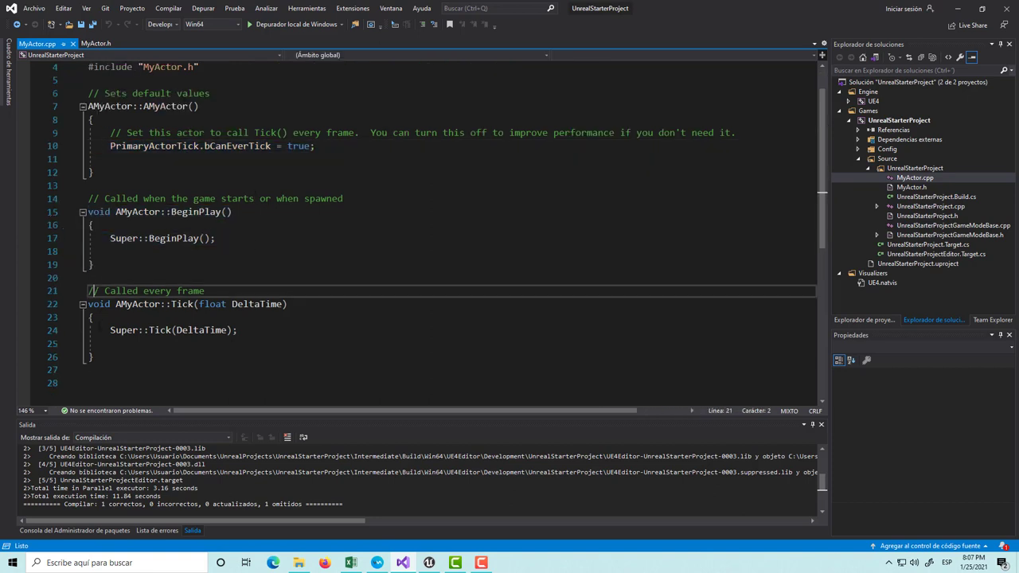
left_click(365, 342)
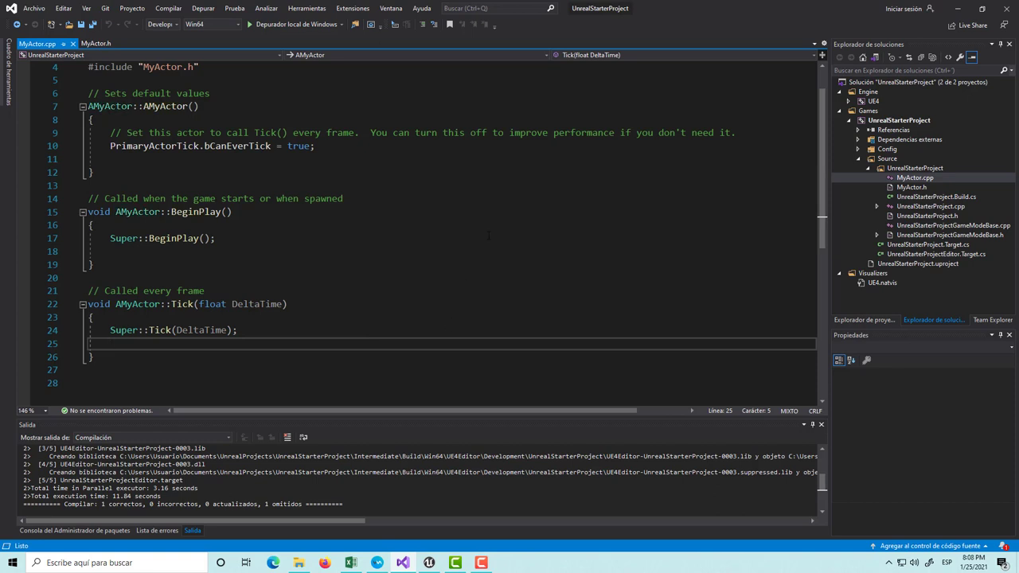
key("ctrl+s")
- Insert a blank line after Super::Tick(DeltaTime) in the Tick body
triple_click(183, 304)
left_click(274, 329)
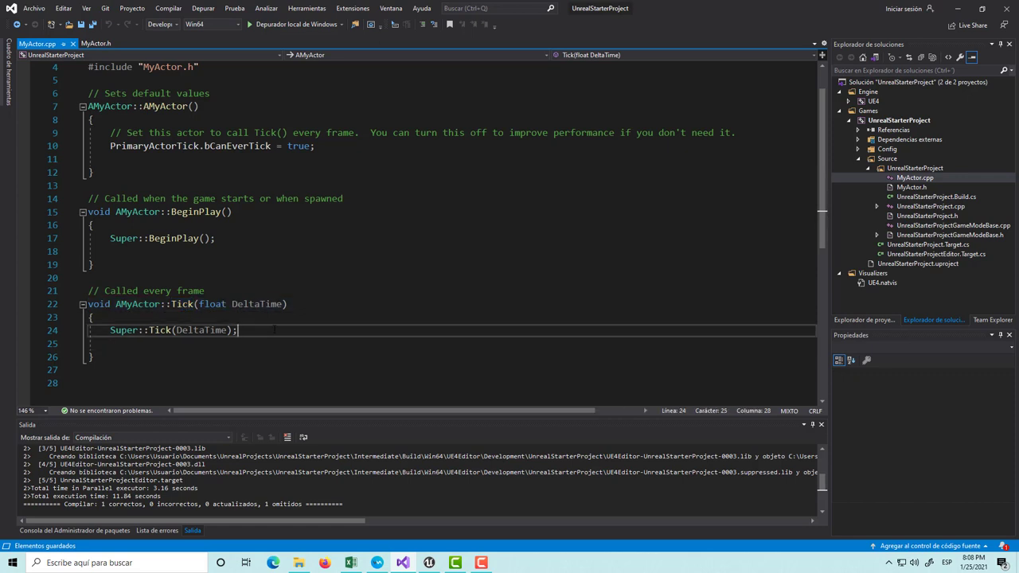
scroll(319, 226, "up", 1)
scroll(267, 255, "down", 1)
left_click(209, 344)
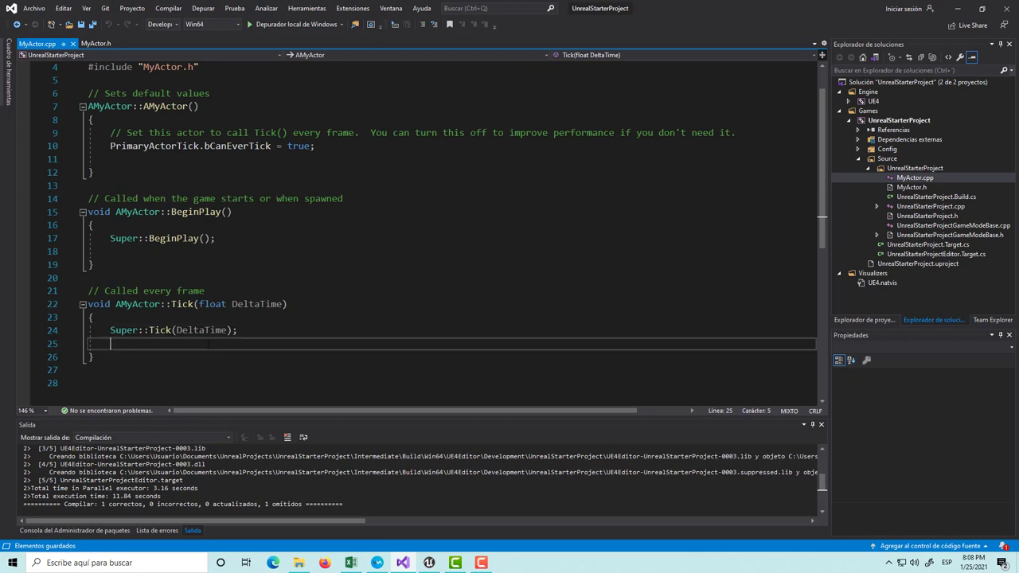
key("Return")
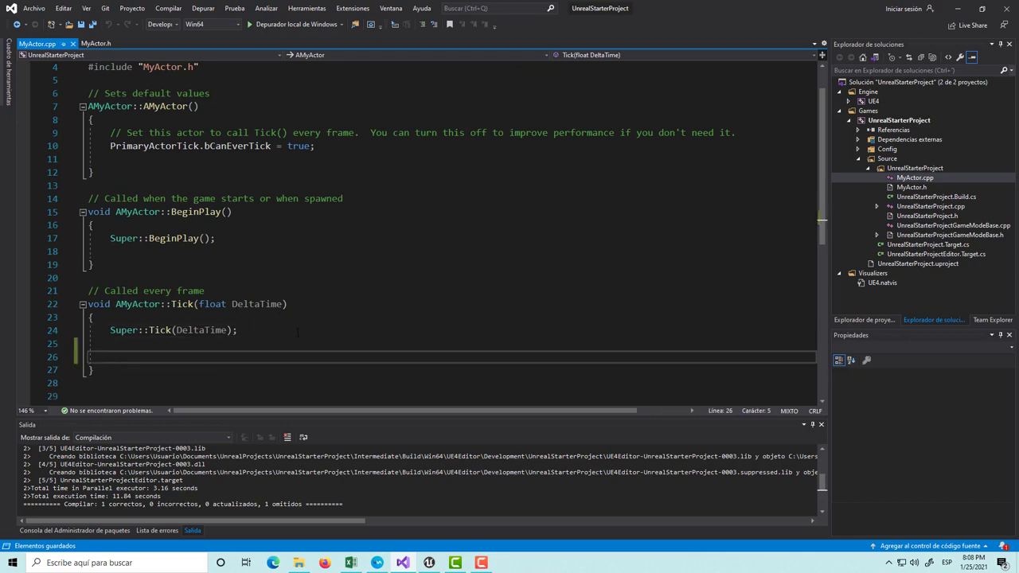
scroll(591, 394, "down", 1)
key("Up")
key("Up")
key("Up")
left_click(188, 290)
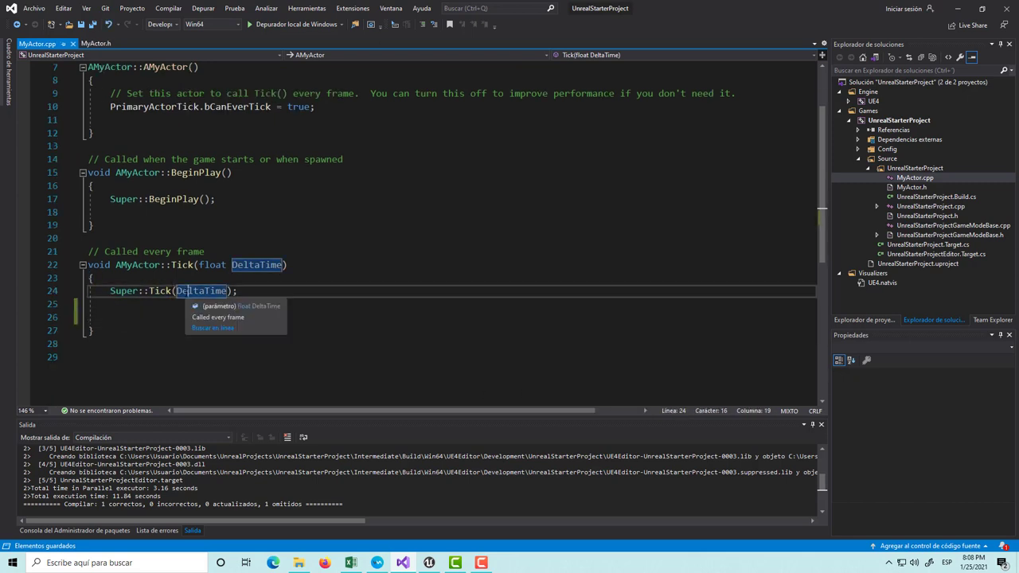
double_click(183, 264)
scroll(300, 272, "up", 2)
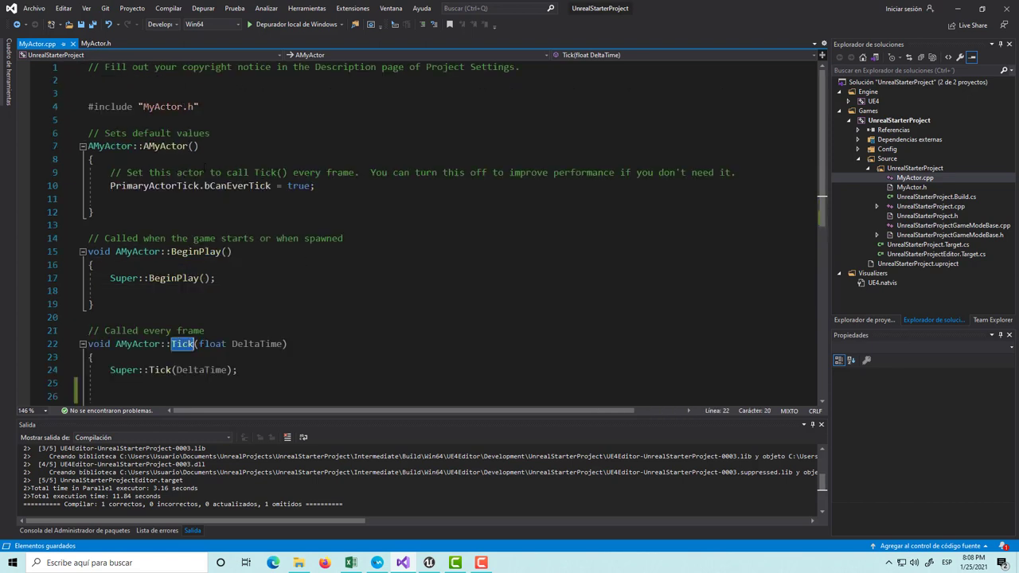
- Show Quick Info for the AActor parent class in MyActor.h
left_click(95, 44)
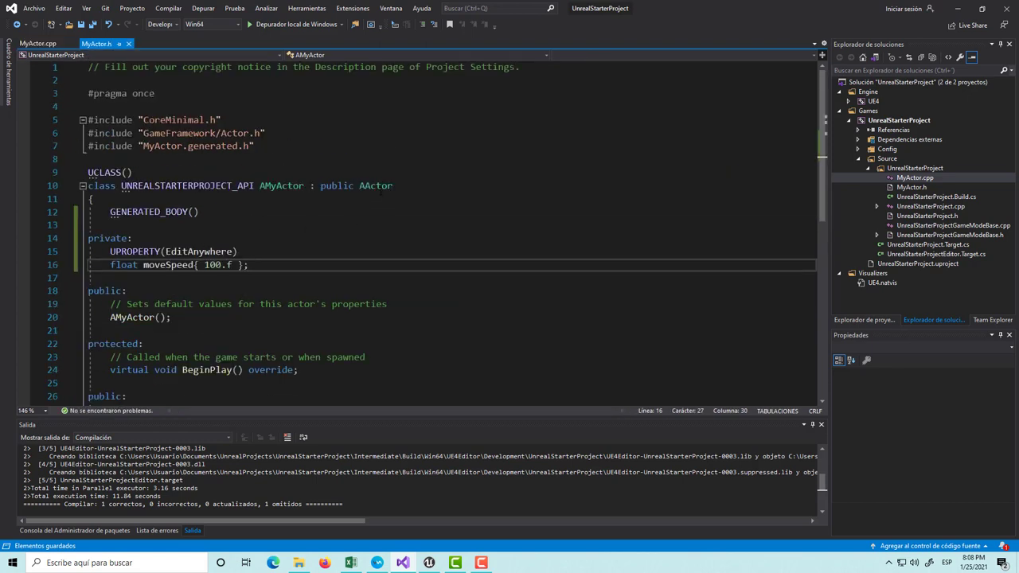
double_click(377, 186)
left_click(41, 44)
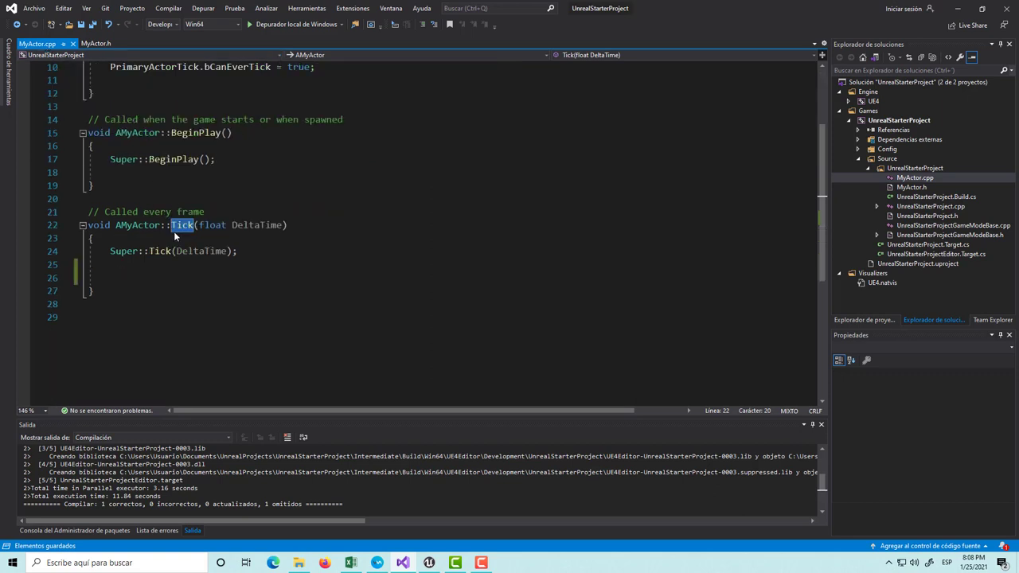
scroll(175, 236, "down", 1)
left_click(151, 237)
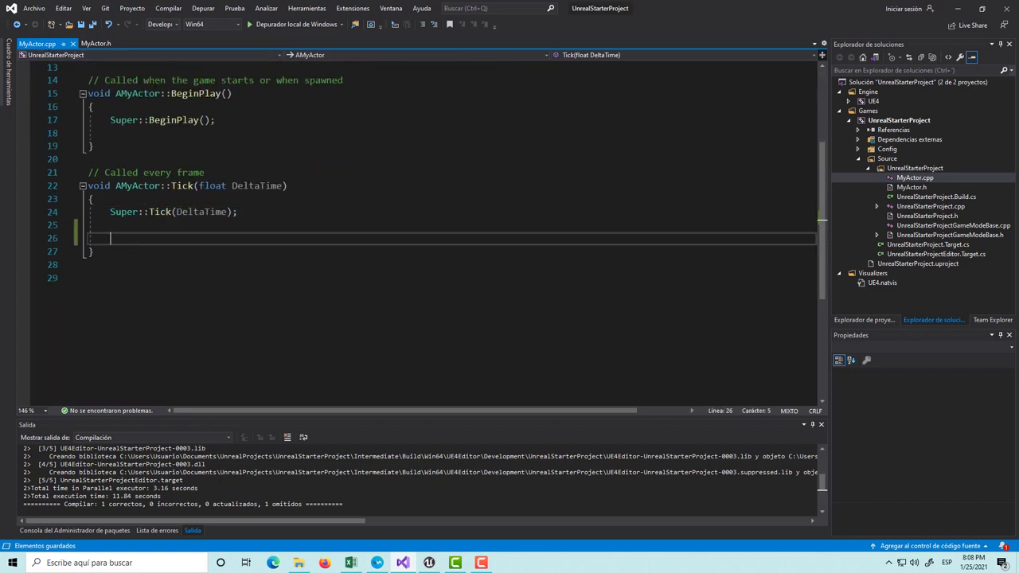
left_click(96, 44)
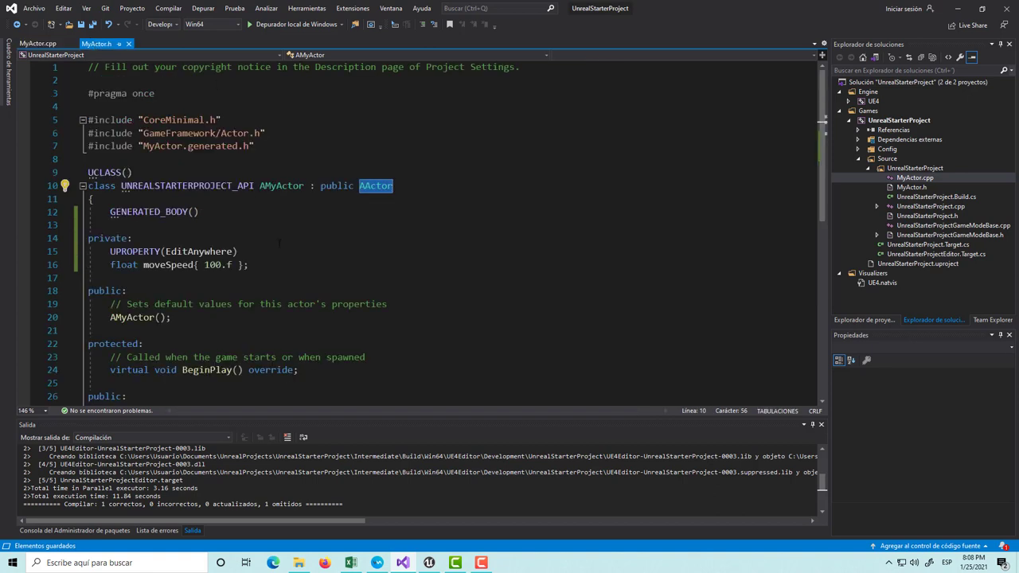
key("ctrl+k")
key("ctrl+i")
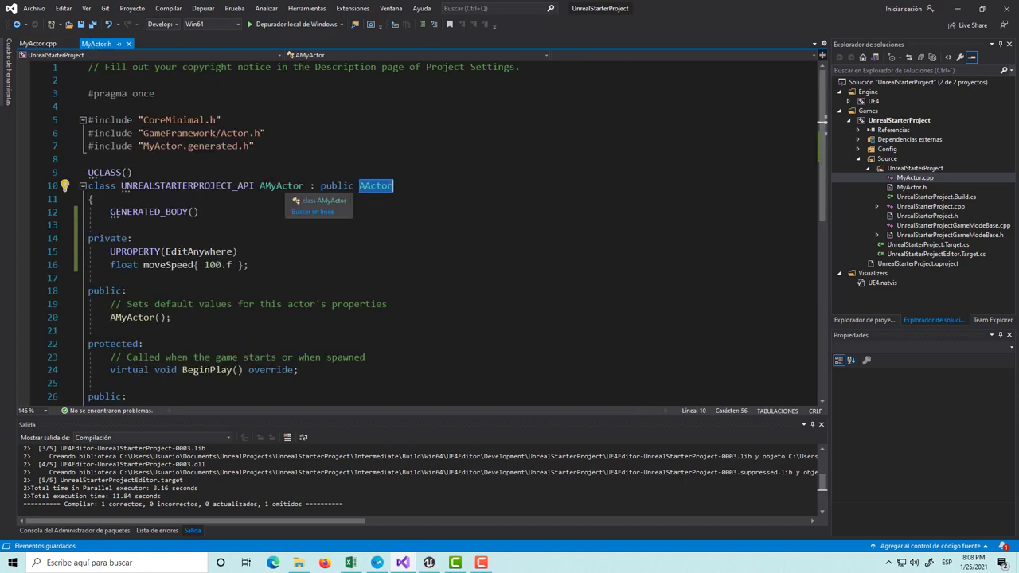
left_click(281, 186)
key("Down")
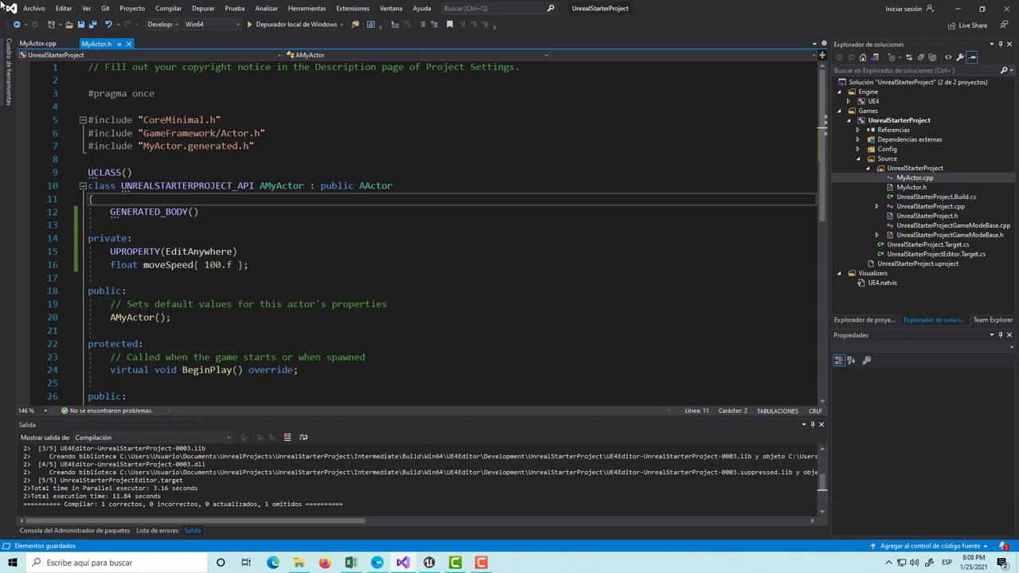
- Switch to the MyActor.cpp tab, showing Tick with only Super::Tick(DeltaTime)
left_click(38, 43)
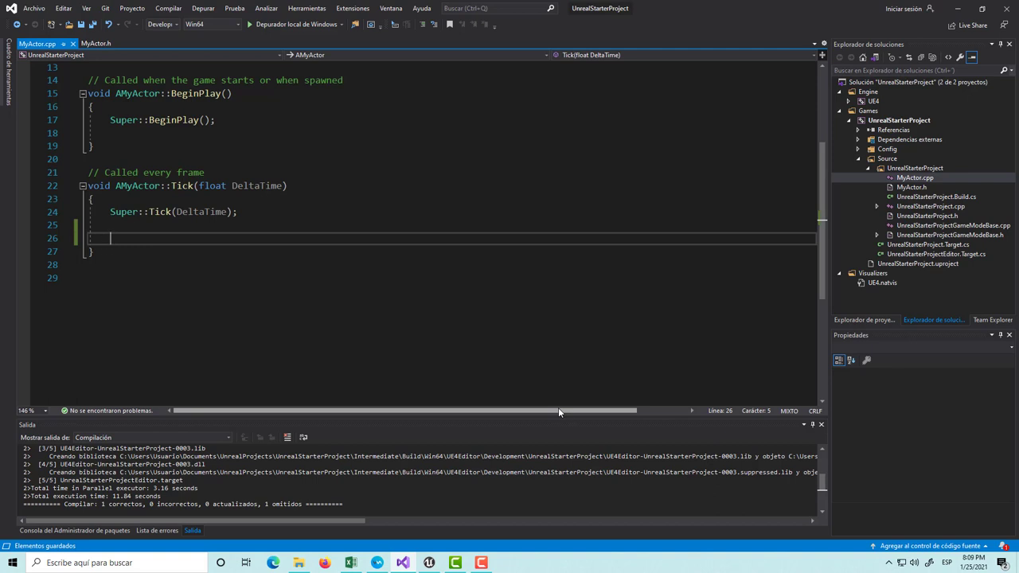
- Start an AddActorLocalOffset( call on the empty line in Tick
type("Add")
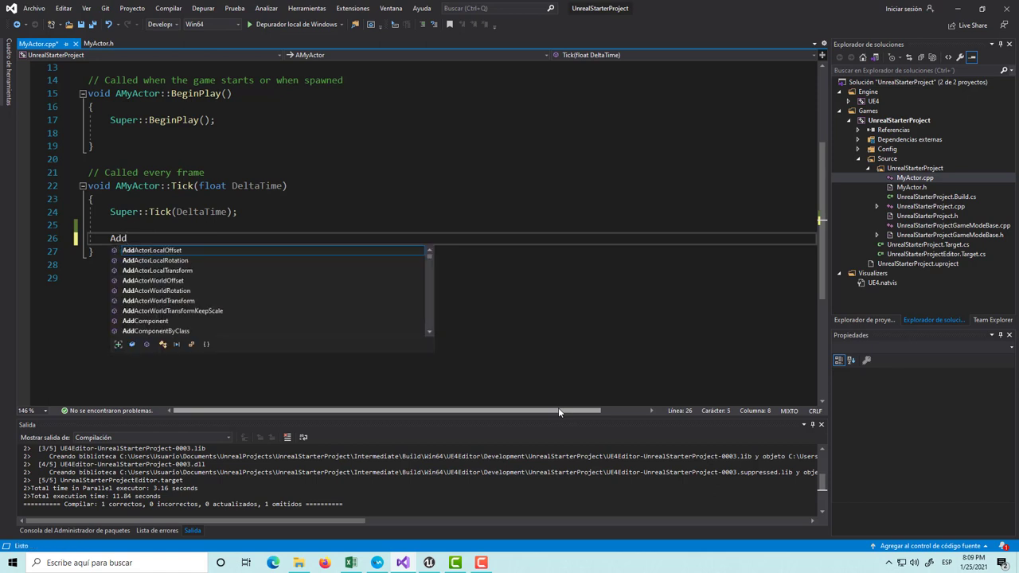
type("Loc")
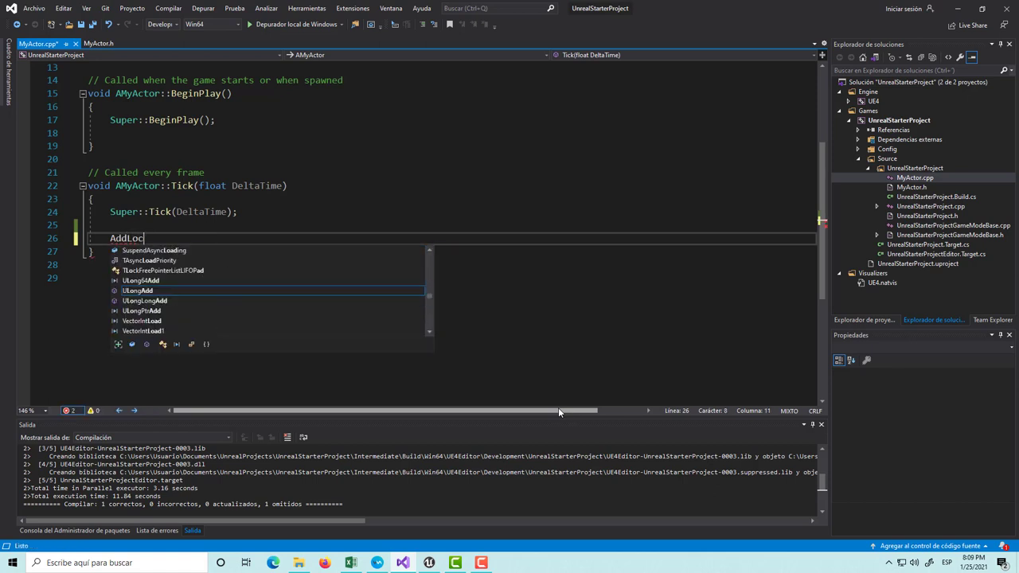
type("aotro")
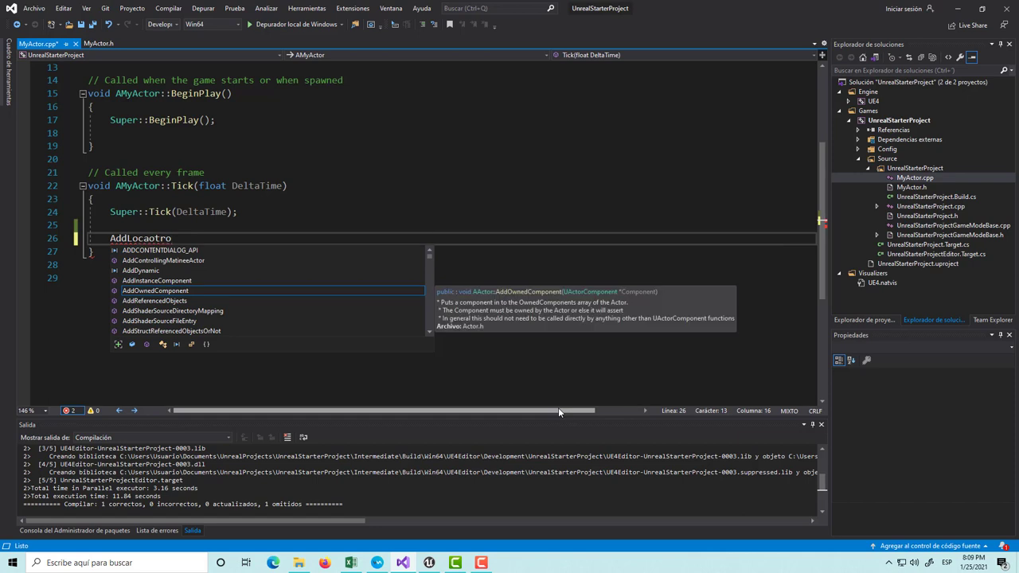
key("BackSpace")
key("BackSpace")
key("BackSpace")
key("BackSpace")
key("BackSpace")
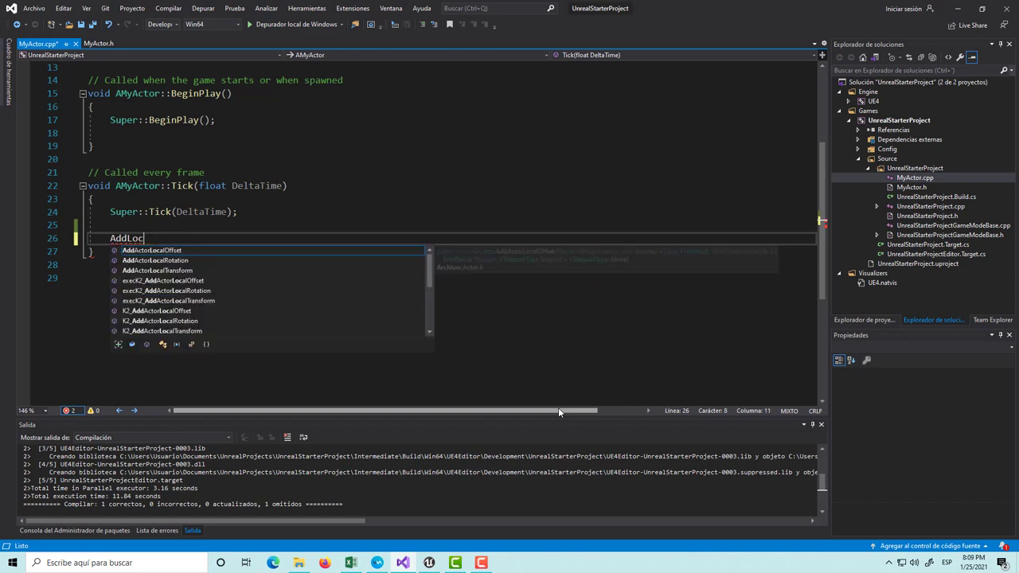
type("l")
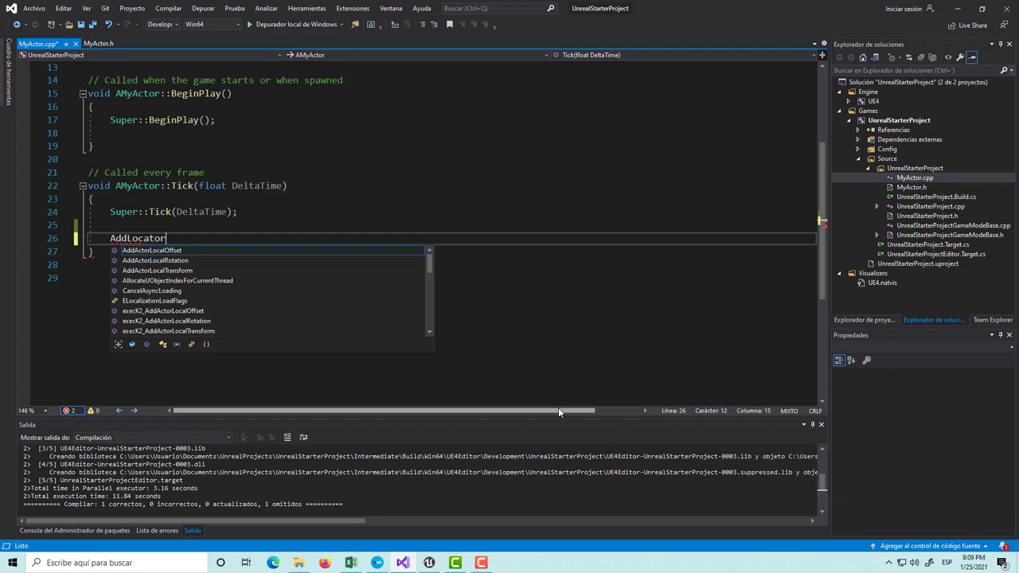
key("BackSpace")
type("l")
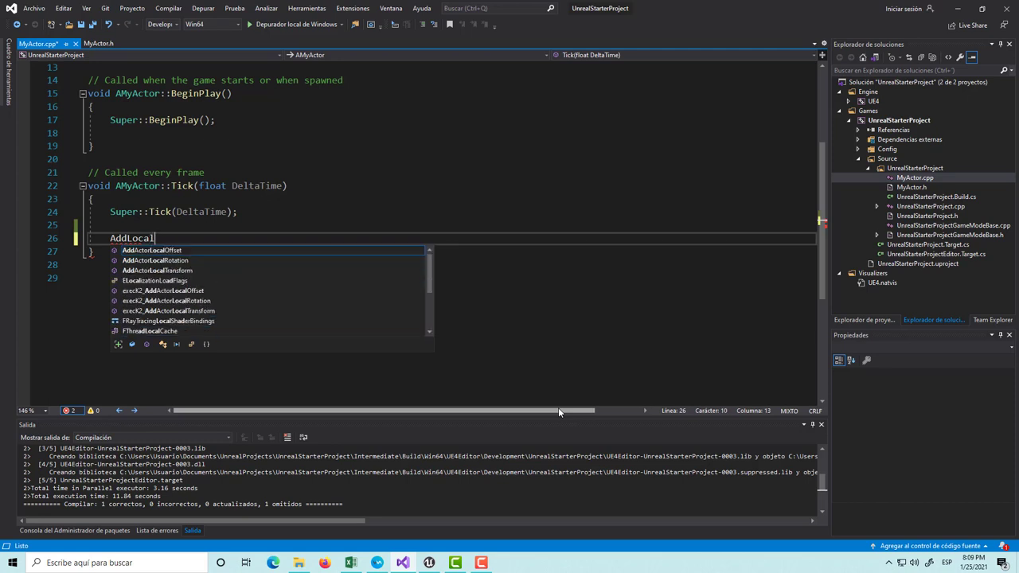
key("Tab")
type("(")
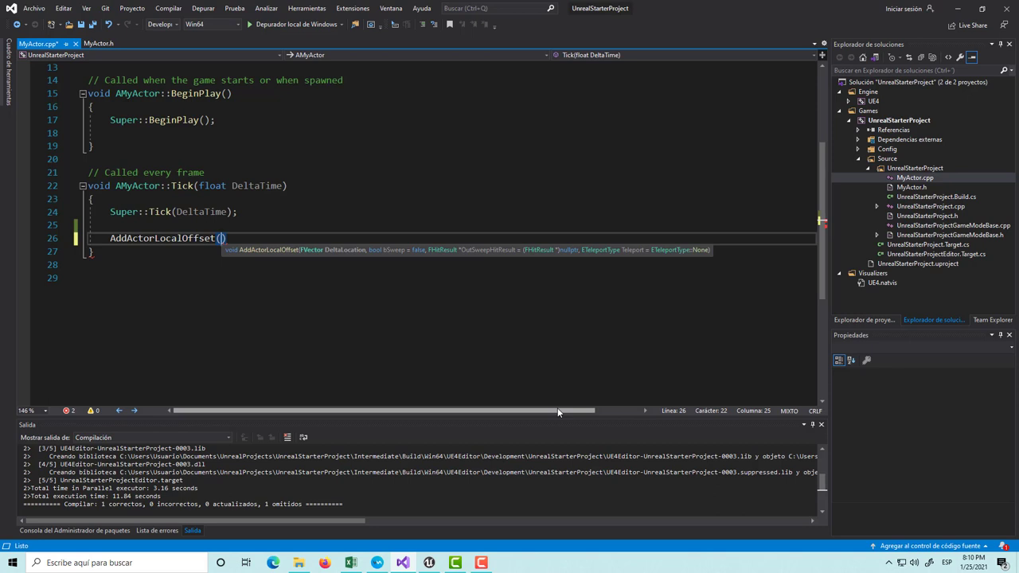
type(",")
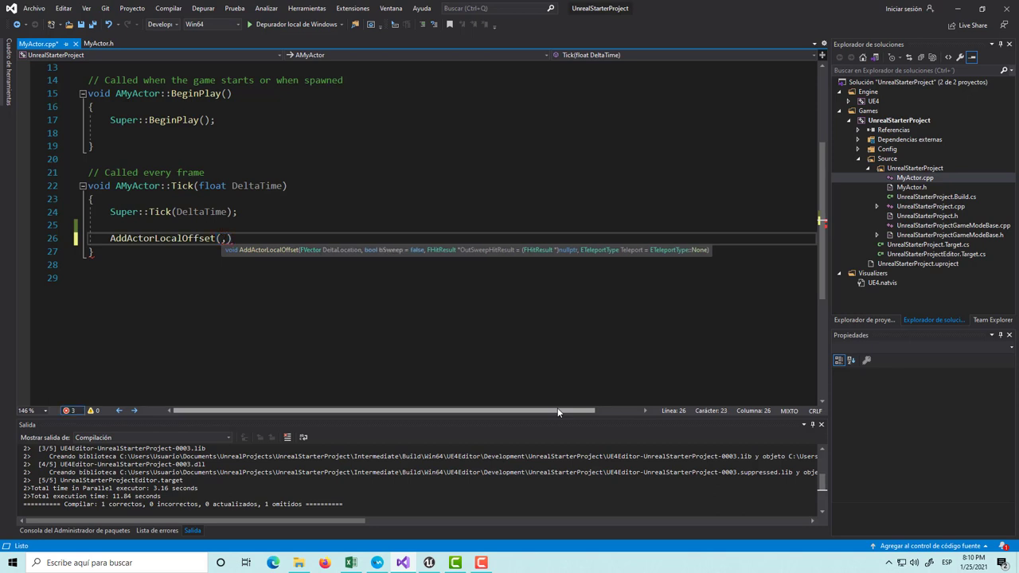
key("BackSpace")
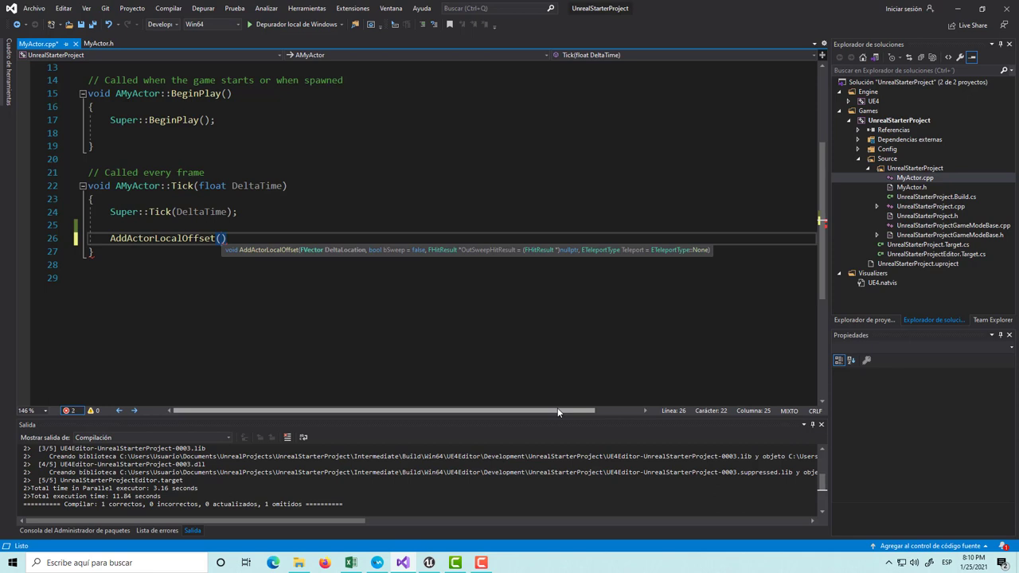
- Pass new FVector(0.f, 1.f, 0.f) to it, end the statement, and save MyActor.cpp
type("new")
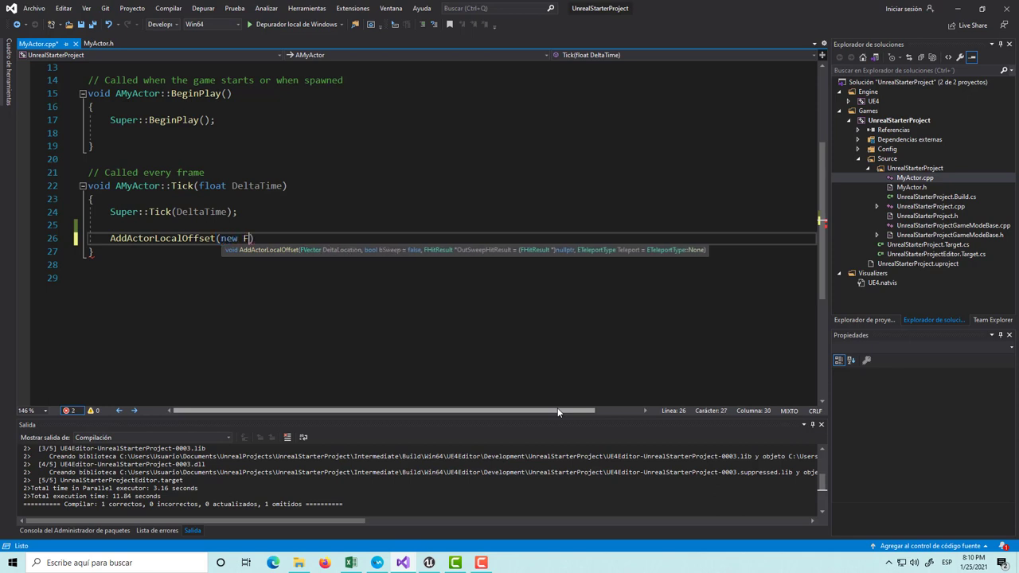
type(" FVec")
type("t")
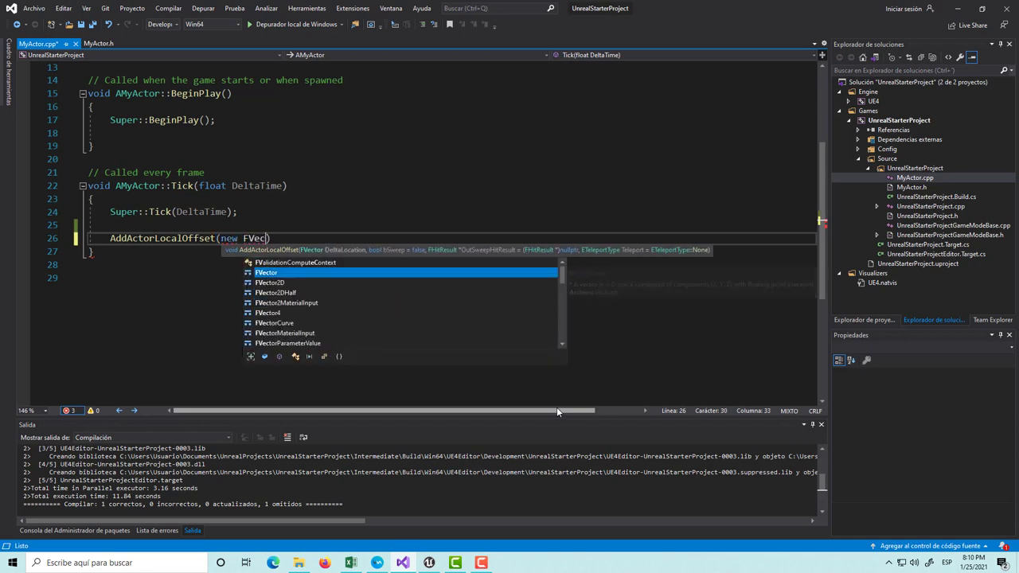
key("Tab")
type("(")
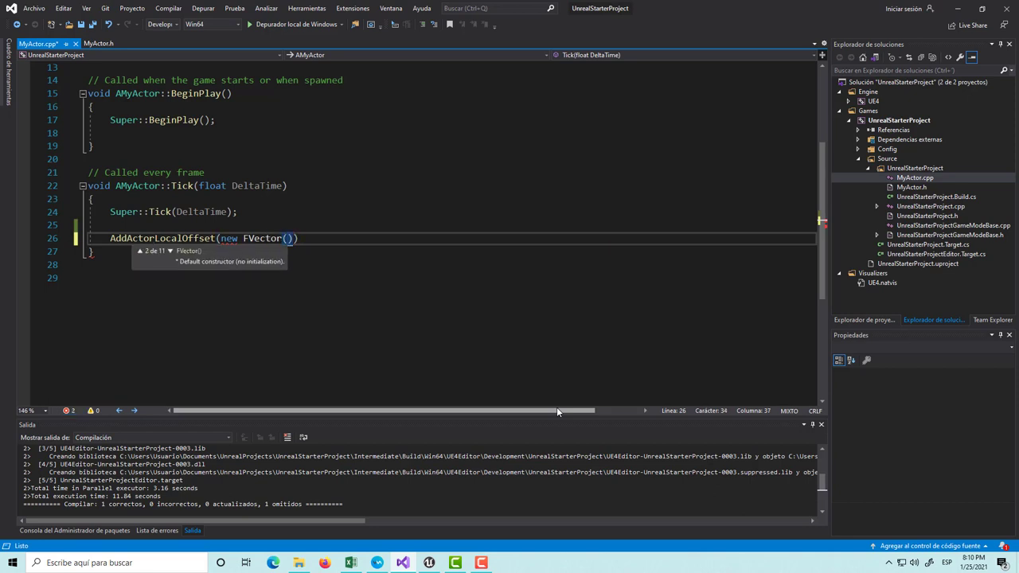
type(",")
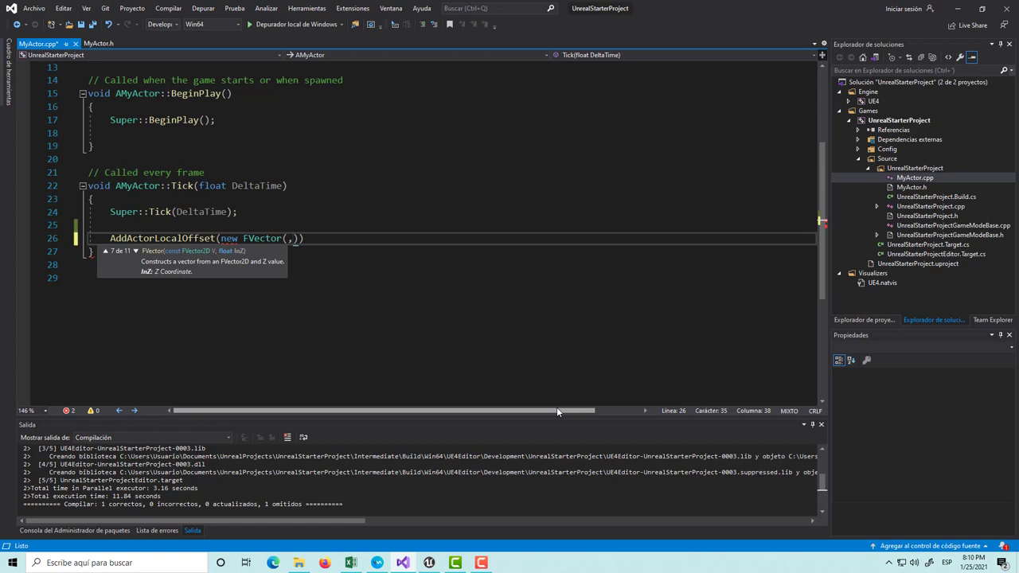
key("BackSpace")
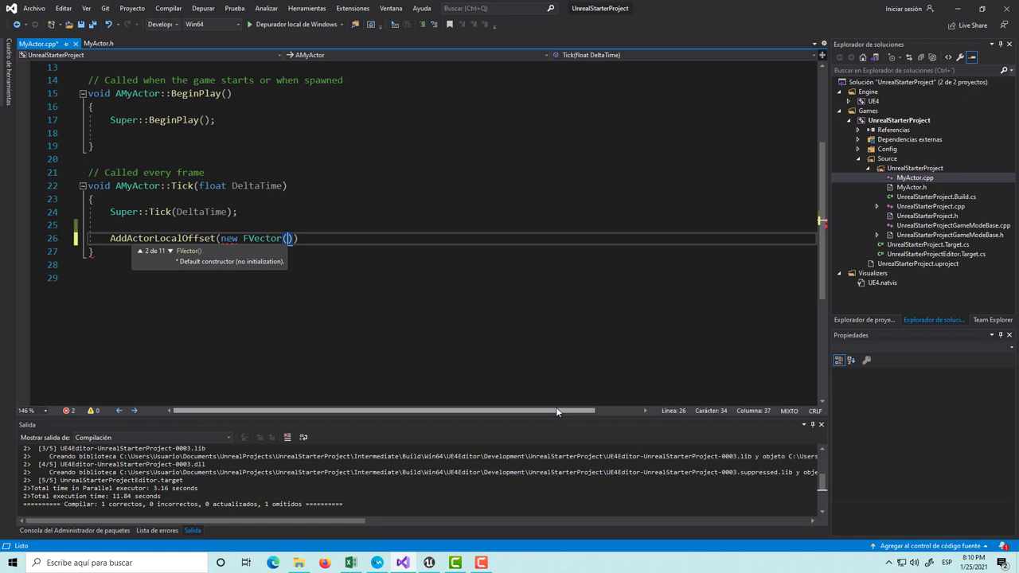
type("0, ")
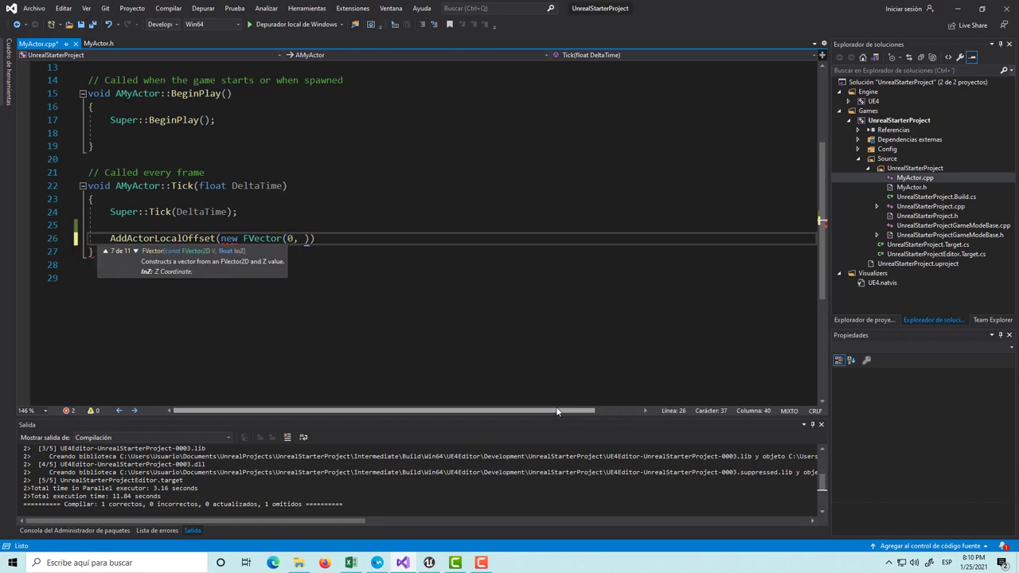
type("1, .")
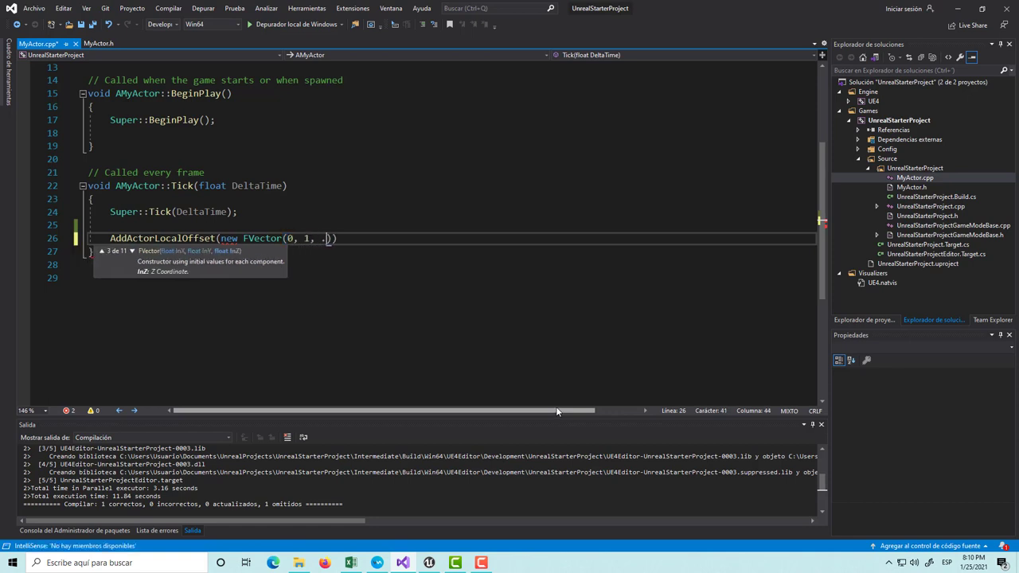
type("0")
key("Left")
key("Left")
key("Left")
type(".f")
key("Left")
key("Left")
key("Left")
type(".f")
key("Right")
key("Right")
key("Right")
key("Right")
type(".f")
key("Right")
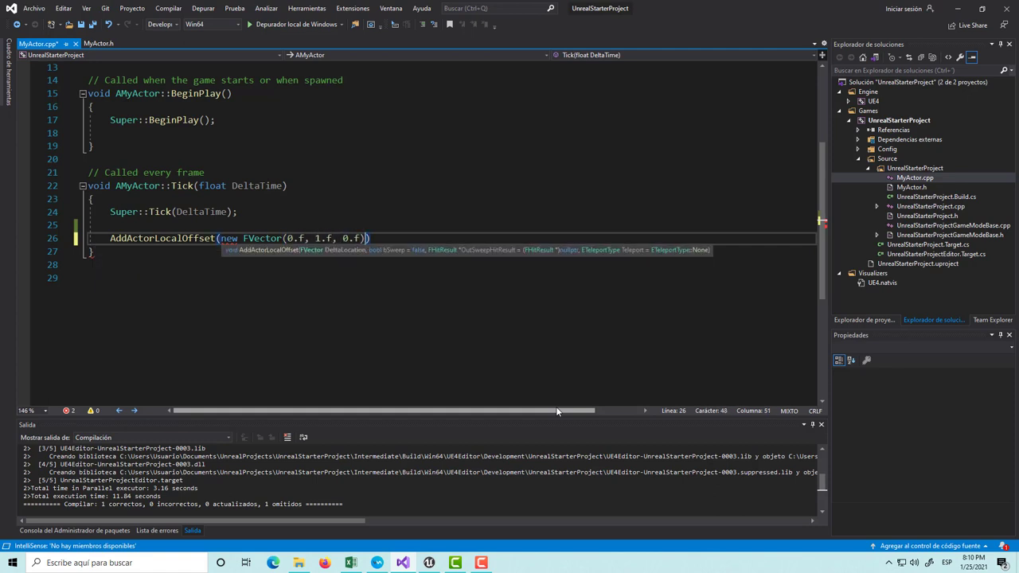
key("Right")
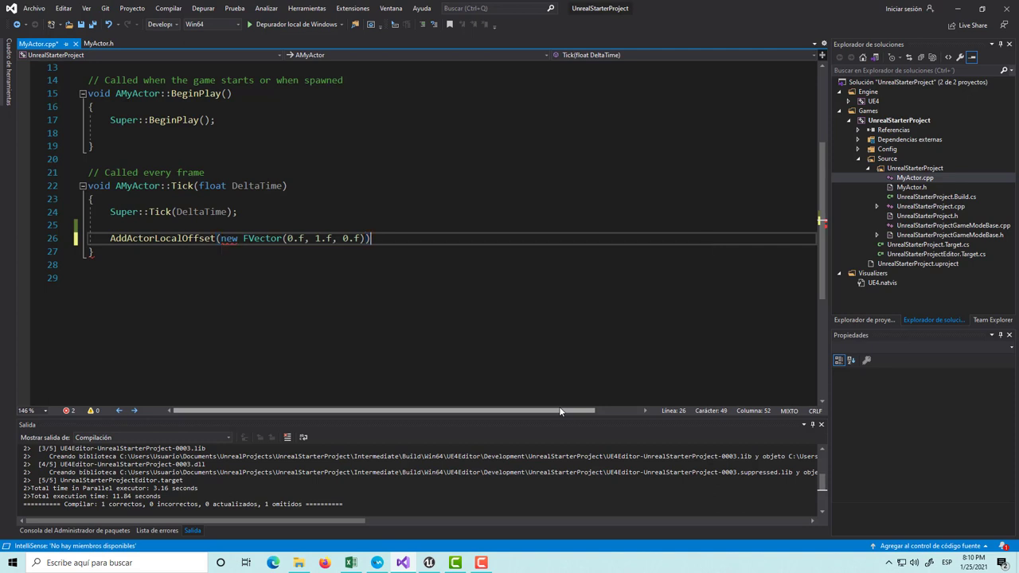
type(";")
key("ctrl+s")
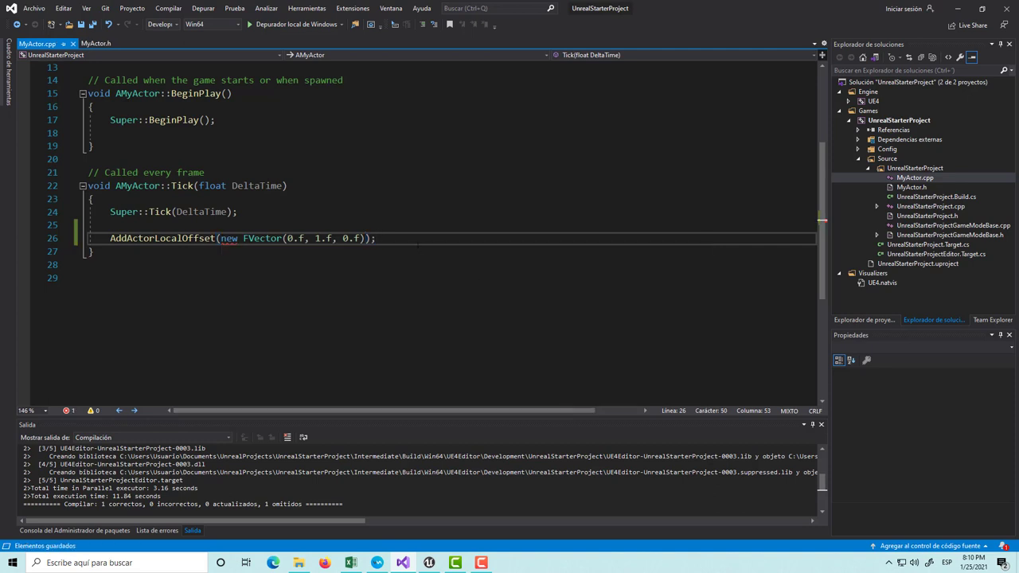
- Rebuild the solution and read the errors, including E0415: no suitable FVector constructor from 'new FVector'
left_click(164, 11)
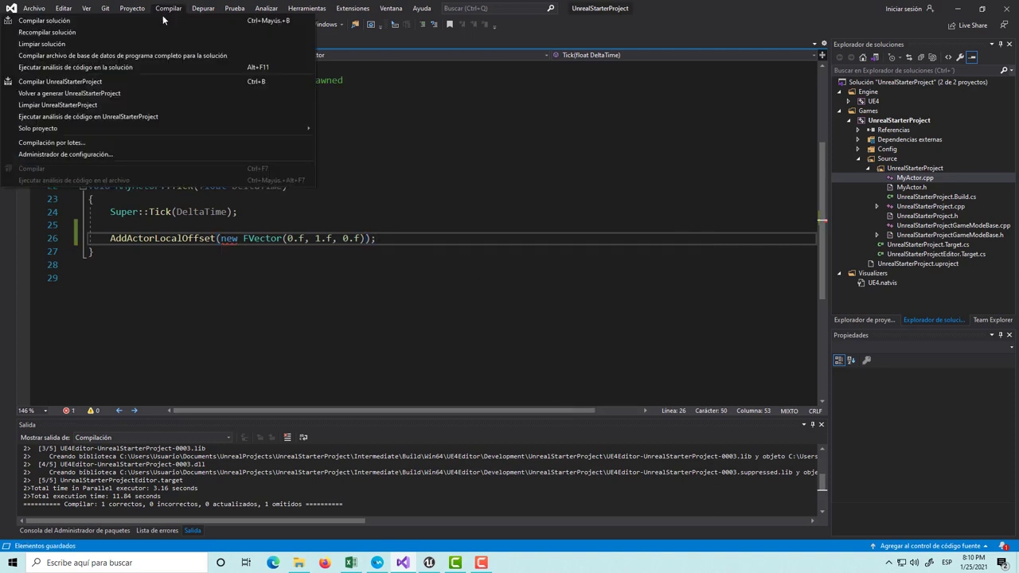
left_click(116, 32)
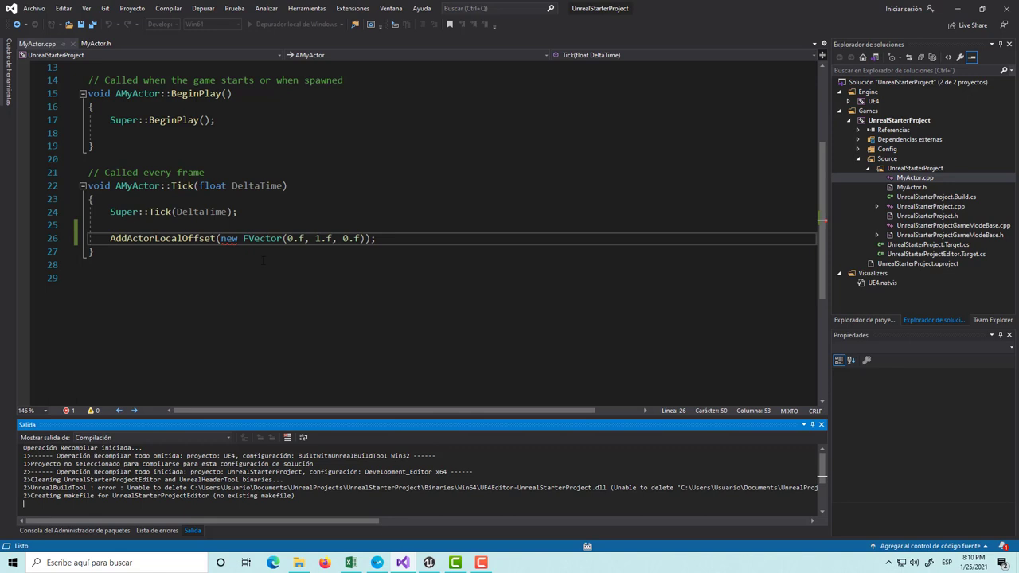
mouse_move(228, 240)
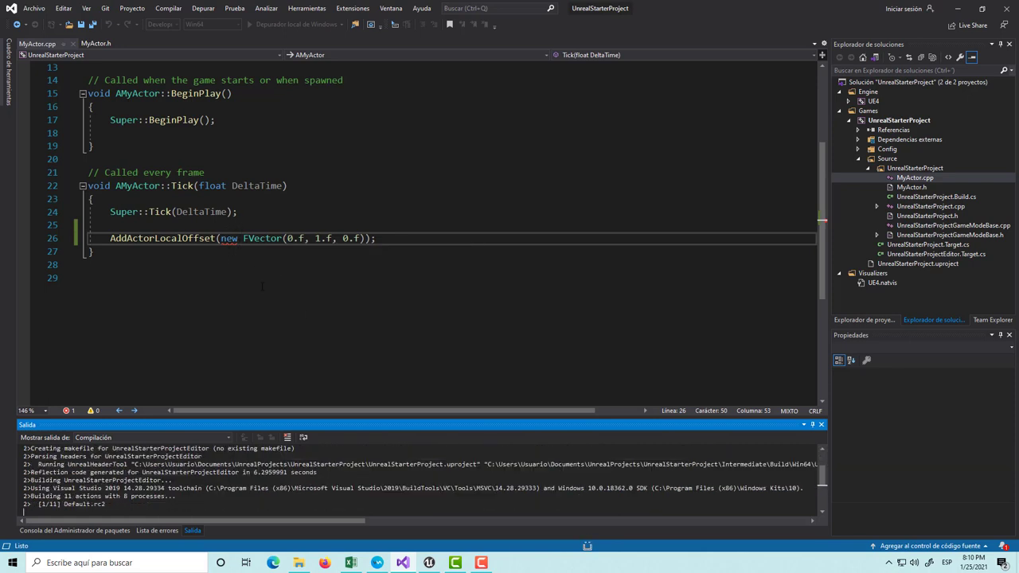
left_click(242, 238)
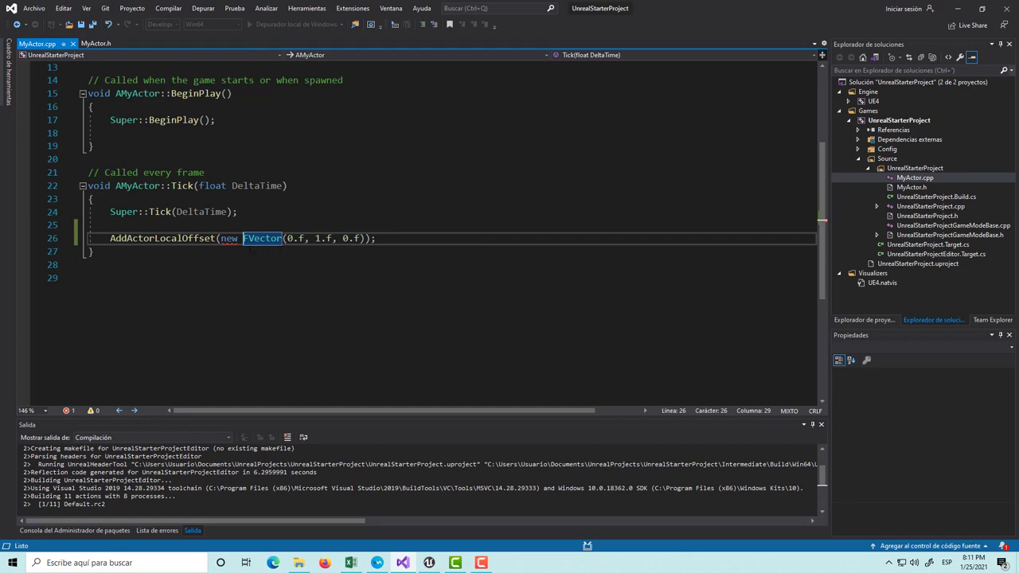
mouse_move(270, 252)
mouse_move(188, 232)
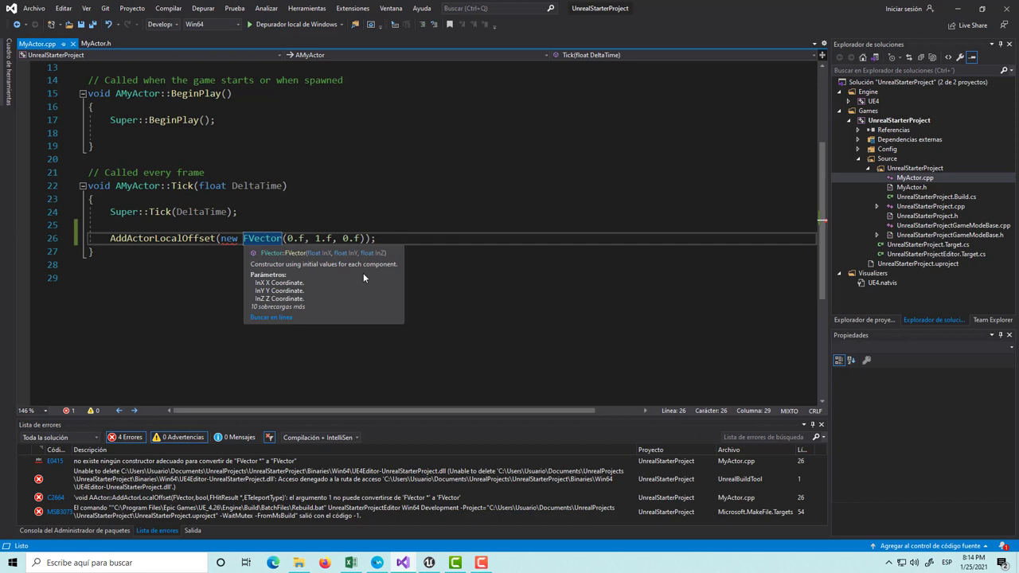
- Remove 'new' so Tick passes FVector(0.f, 1.f, 0.f), and save MyActor.cpp
key("BackSpace")
key("BackSpace")
key("BackSpace")
key("BackSpace")
key("ctrl+shift+Right")
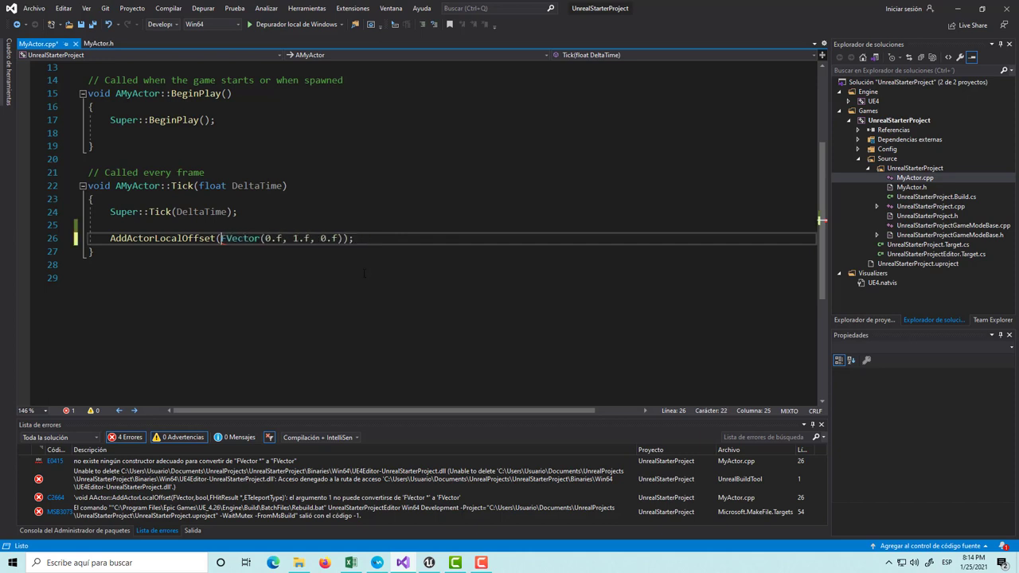
key("ctrl+s")
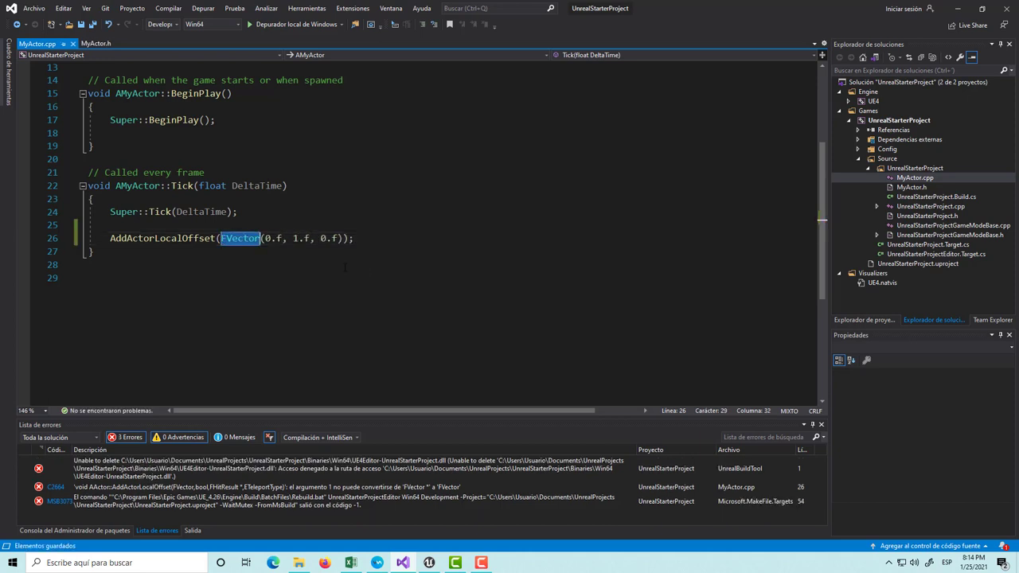
left_click(366, 239)
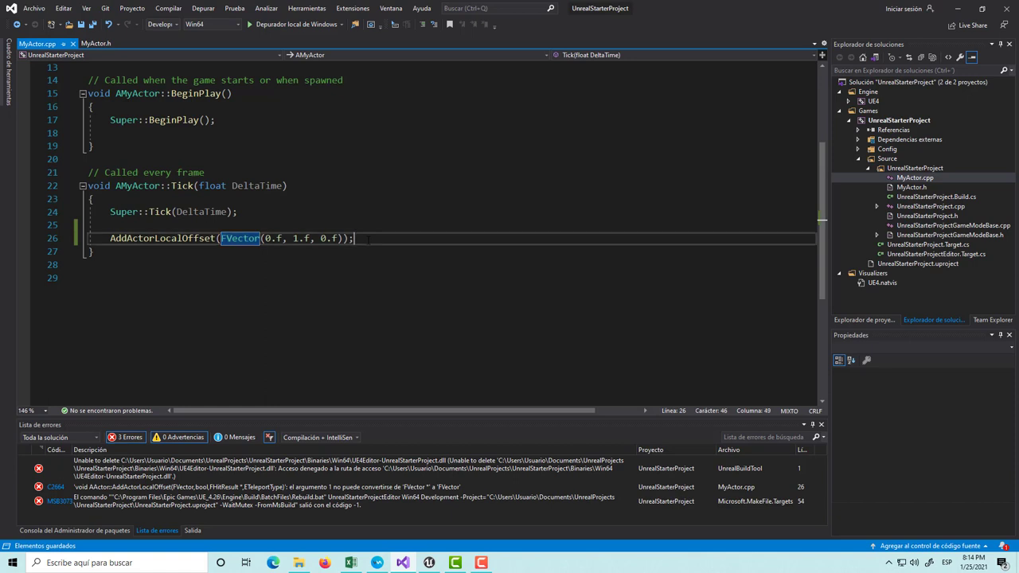
- Build the solution again, which leaves 2 errors, and bring the Unreal Editor forward
left_click(159, 9)
left_click(112, 18)
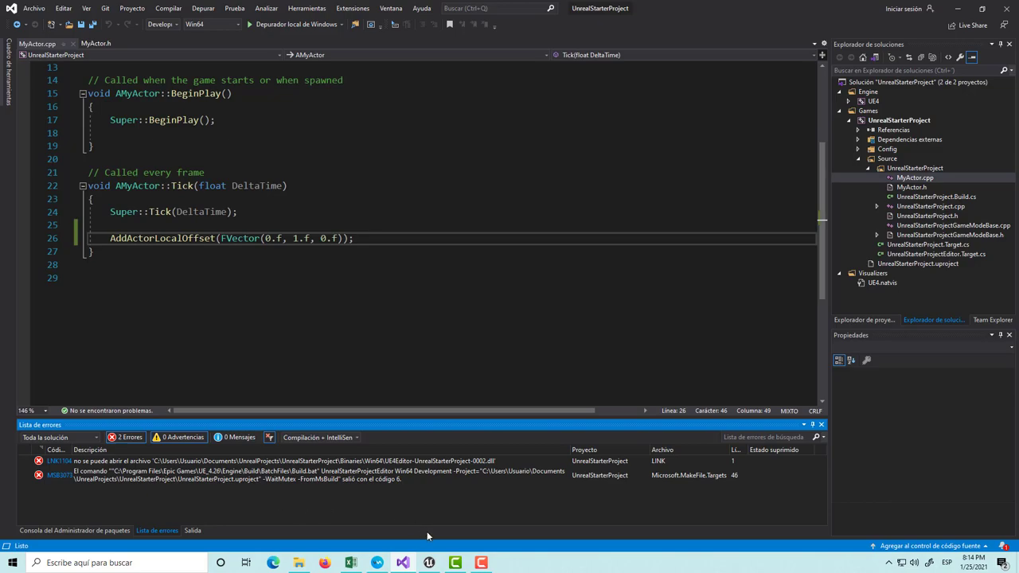
left_click(428, 563)
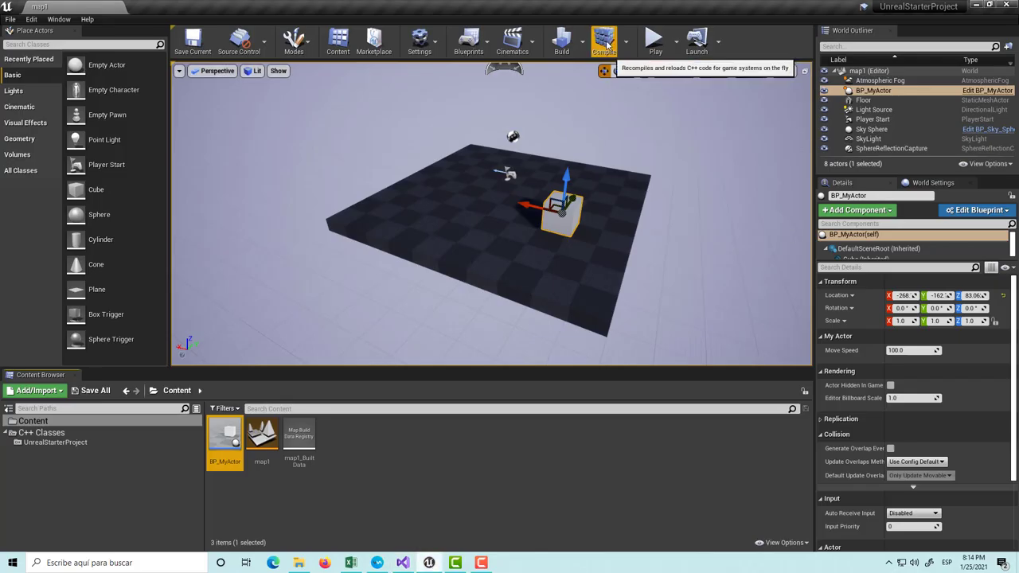
- Compile the project's C++ from the Unreal toolbar to Compile Complete, then return to Visual Studio
left_click(606, 44)
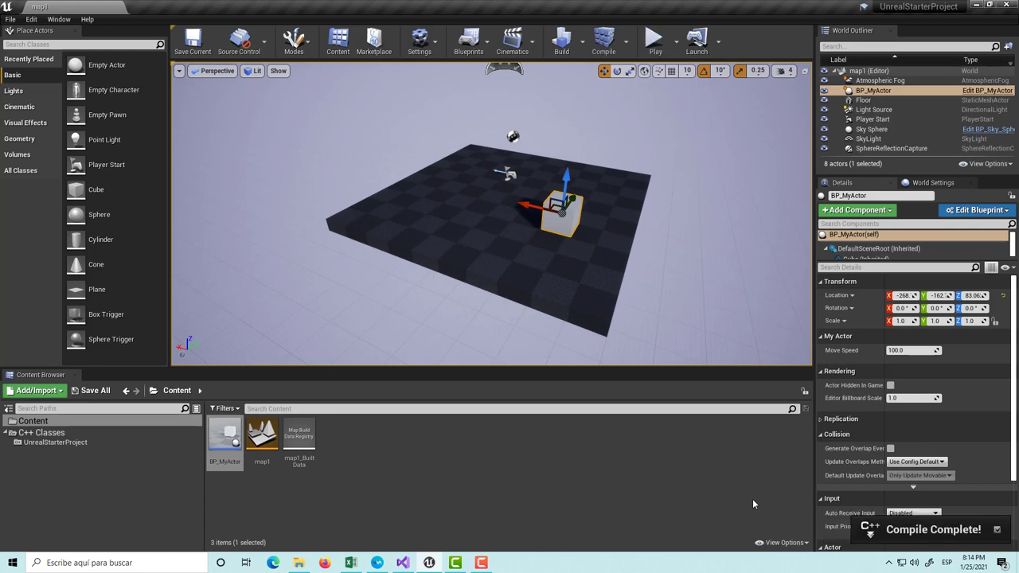
left_click(403, 563)
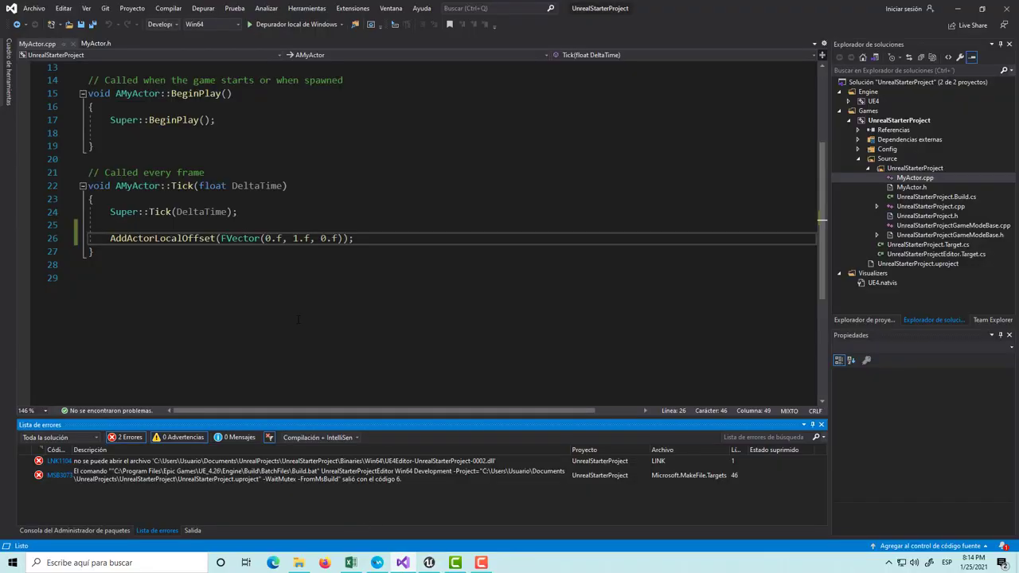
- Save MyActor.cpp and build the solution: 1 succeeded, 0 failed, 1 skipped
left_click(390, 246)
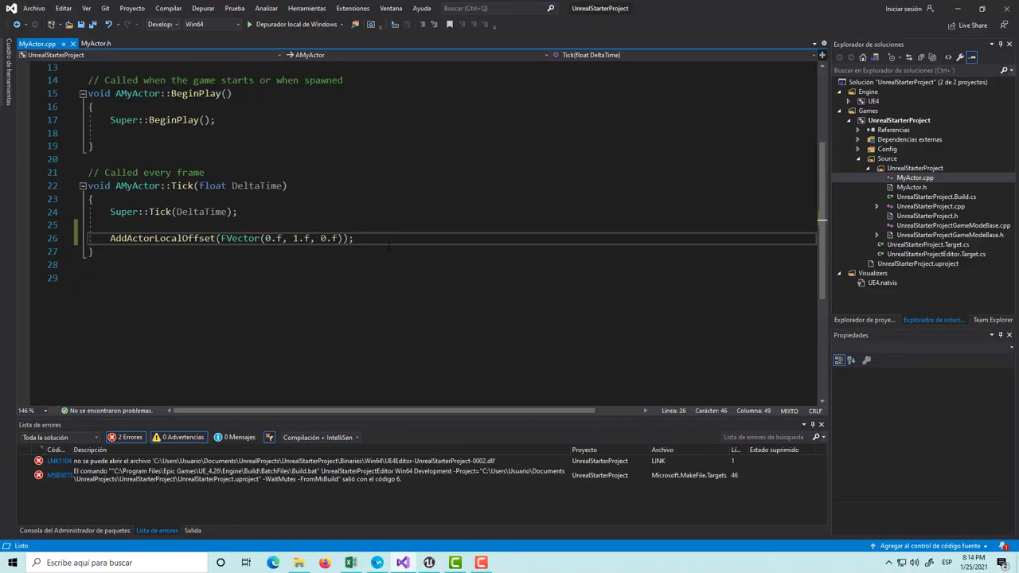
key("ctrl+s")
left_click(168, 8)
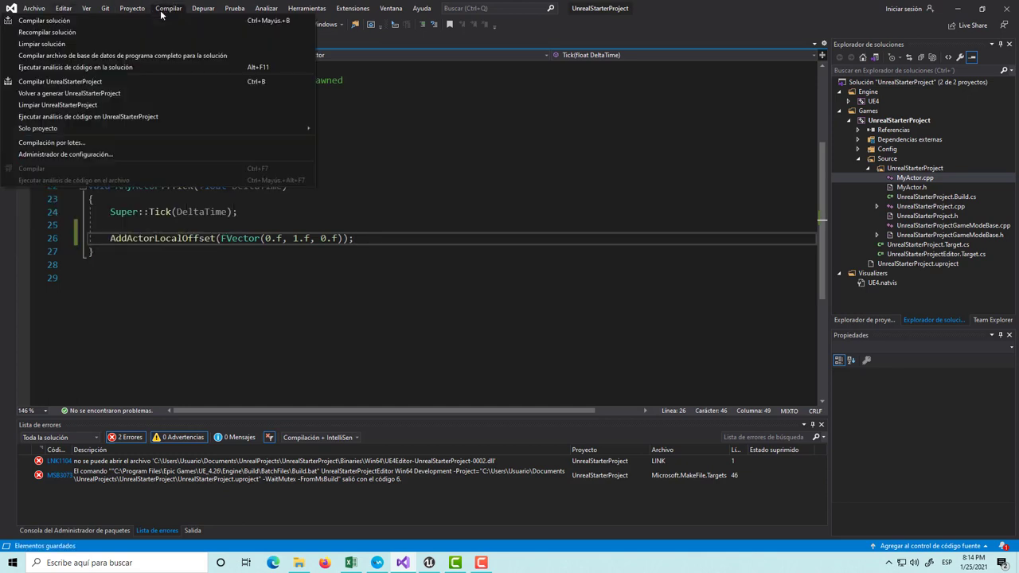
left_click(93, 21)
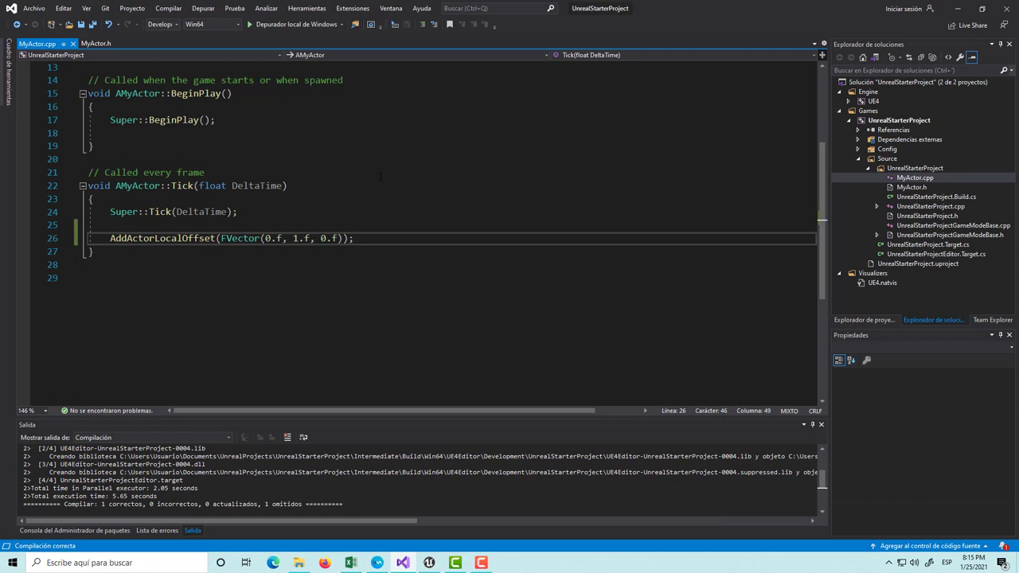
- Append '* moveSpeed * DeltaTime' to the FVector offset, fix the DeltyaTime typo, and build successfully
key("Left")
key("Left")
type("* ")
type("move")
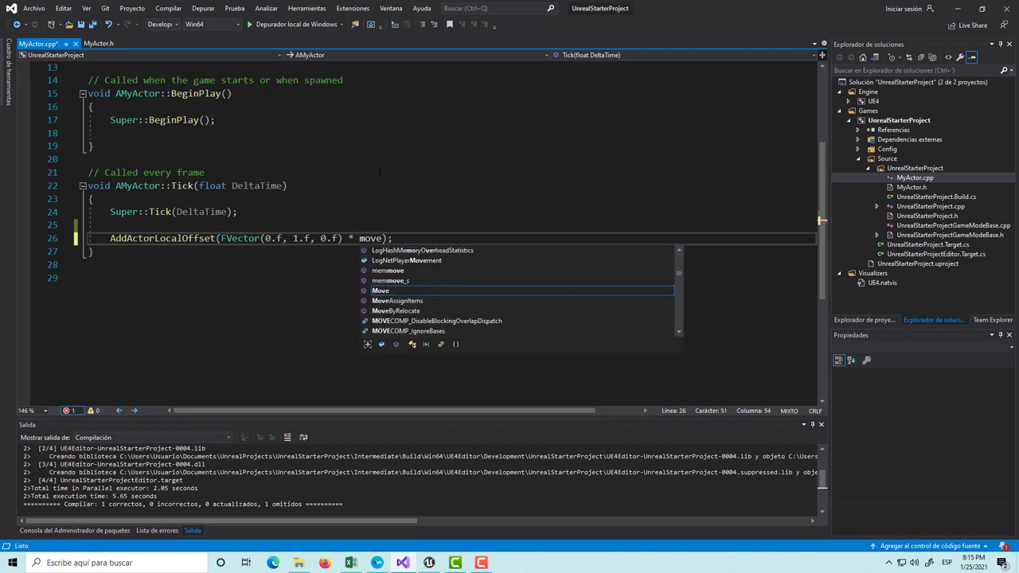
type("Spe")
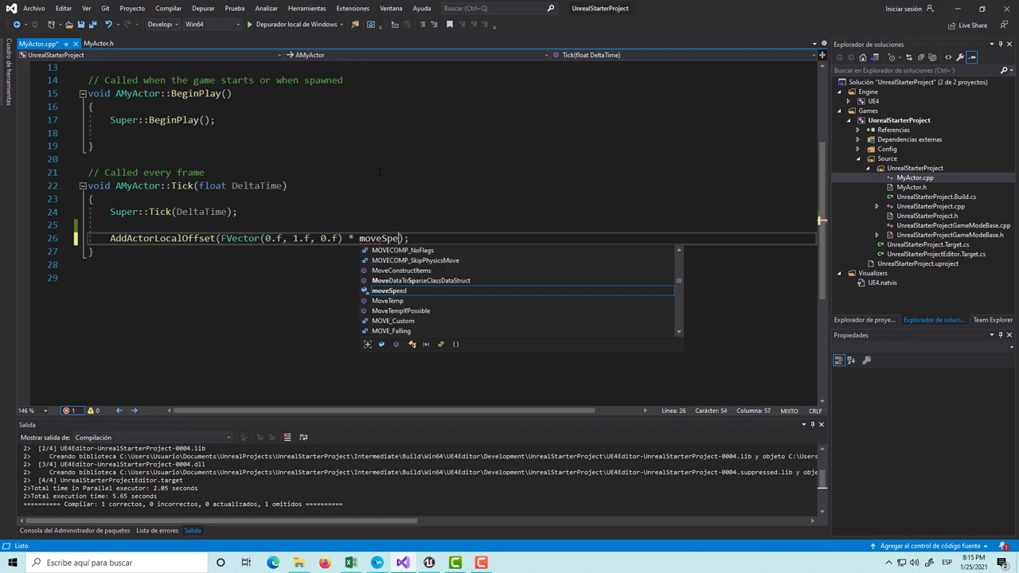
type("ed")
type(" * ")
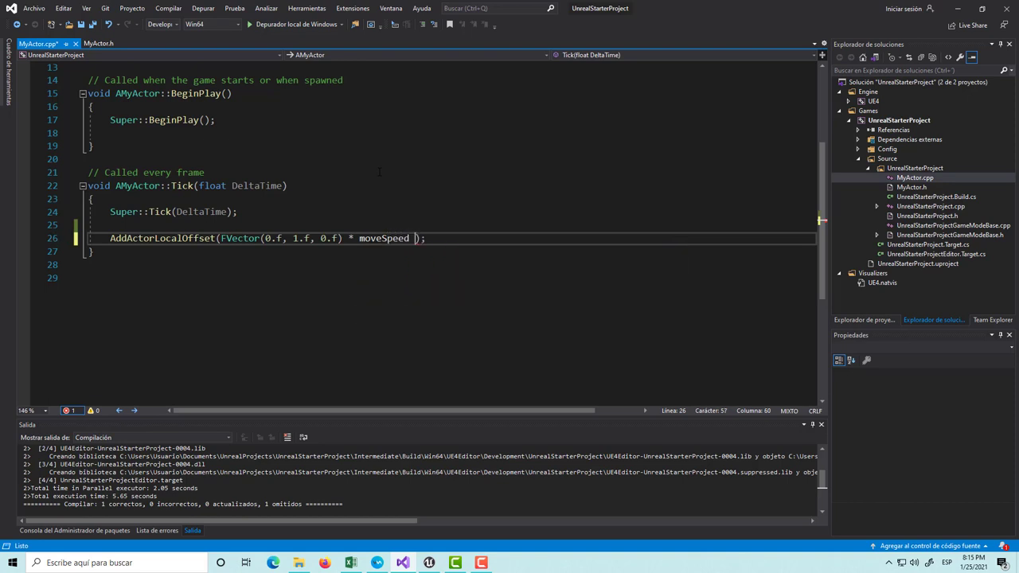
type("Del")
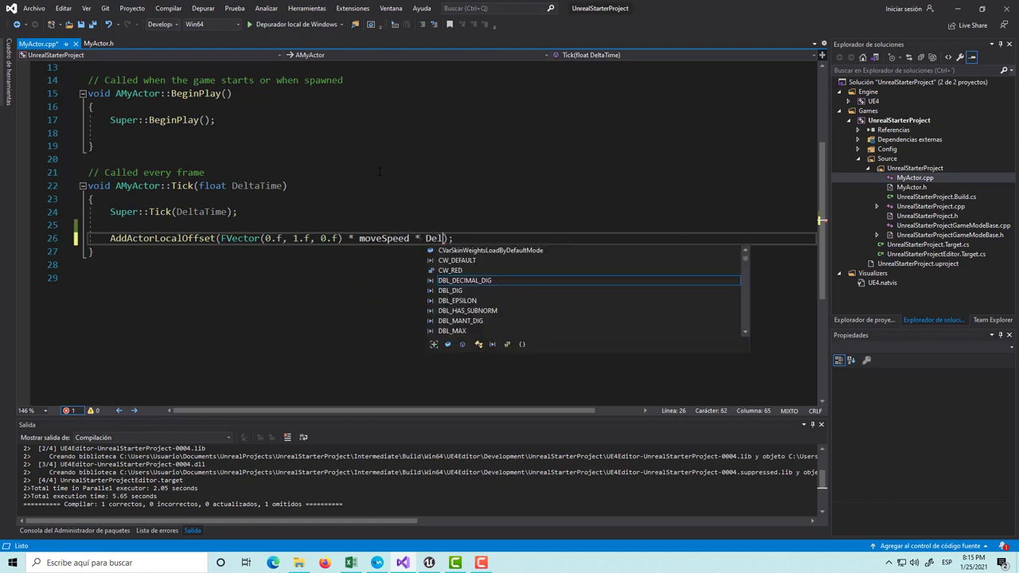
type("tyaTime")
key("Left")
key("Left")
key("Left")
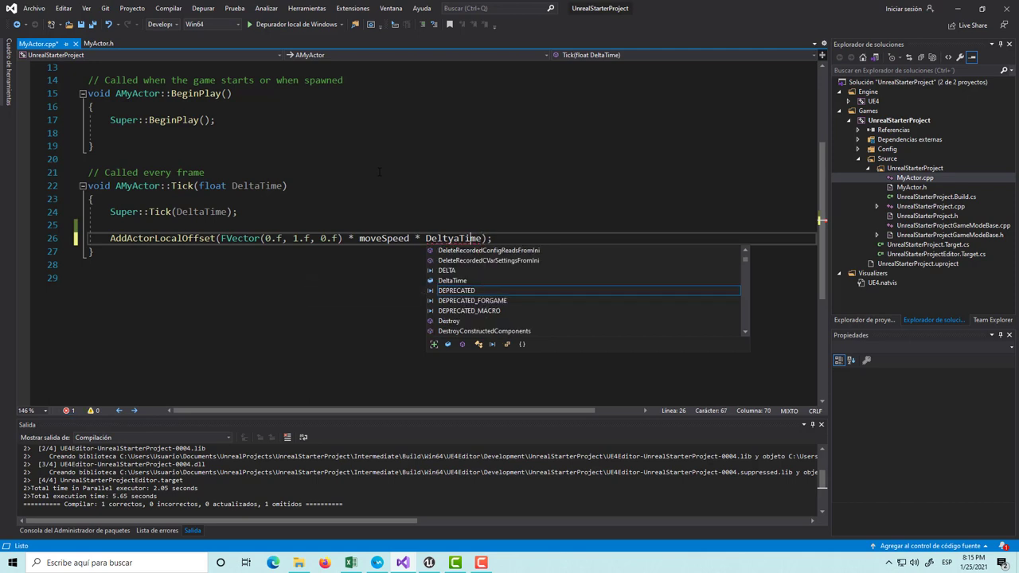
key("BackSpace")
key("Escape")
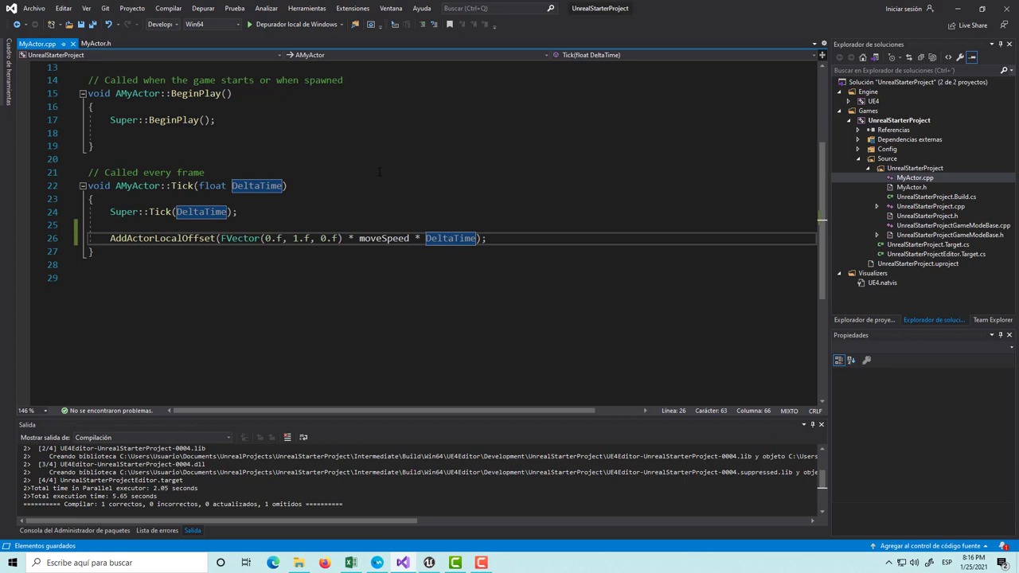
left_click(518, 237)
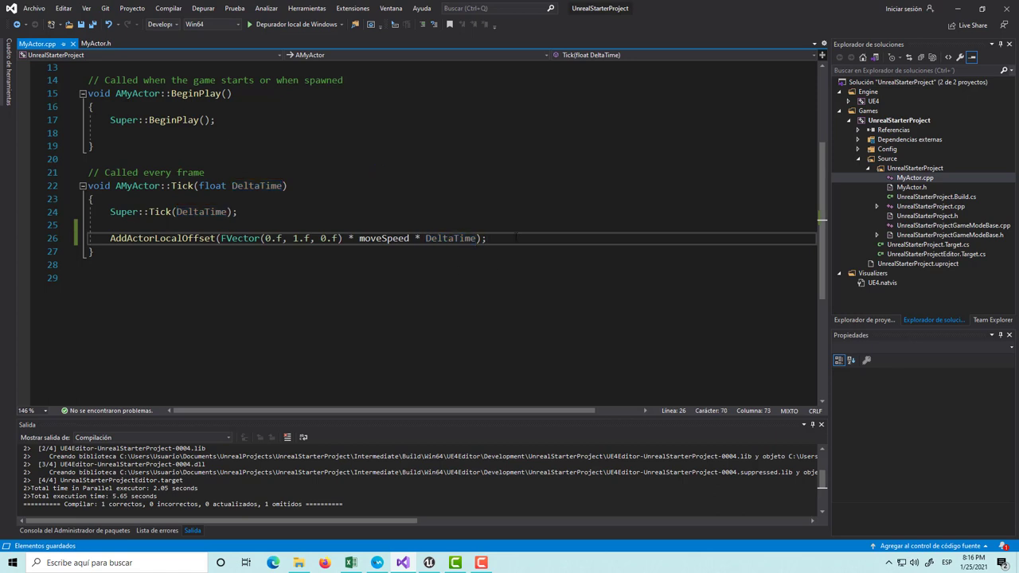
left_click(168, 8)
left_click(116, 22)
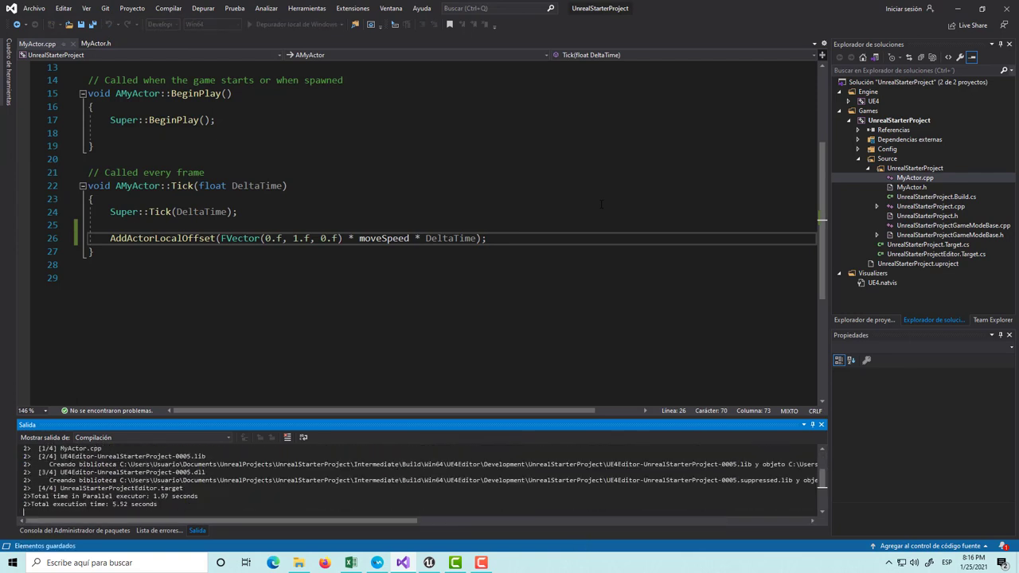
- Play map1 in the editor and move the camera with W/S to watch the BP_MyActor cube
left_click(438, 565)
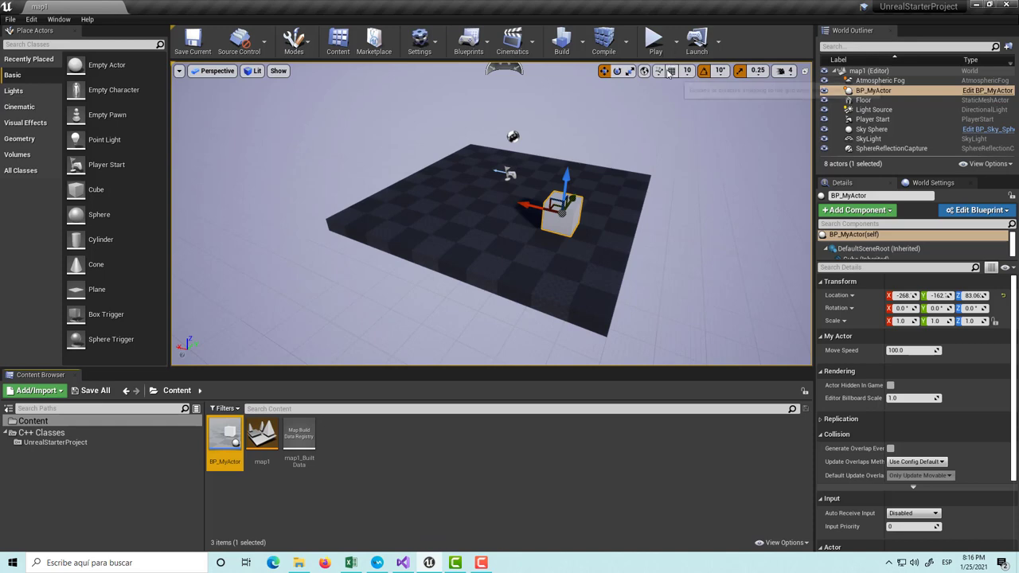
left_click(653, 49)
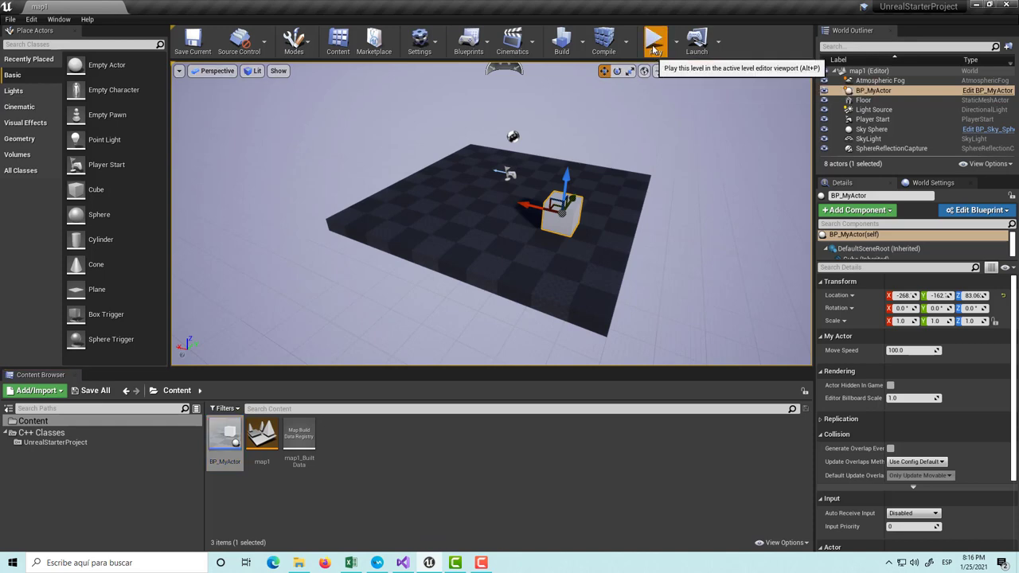
left_click(628, 233)
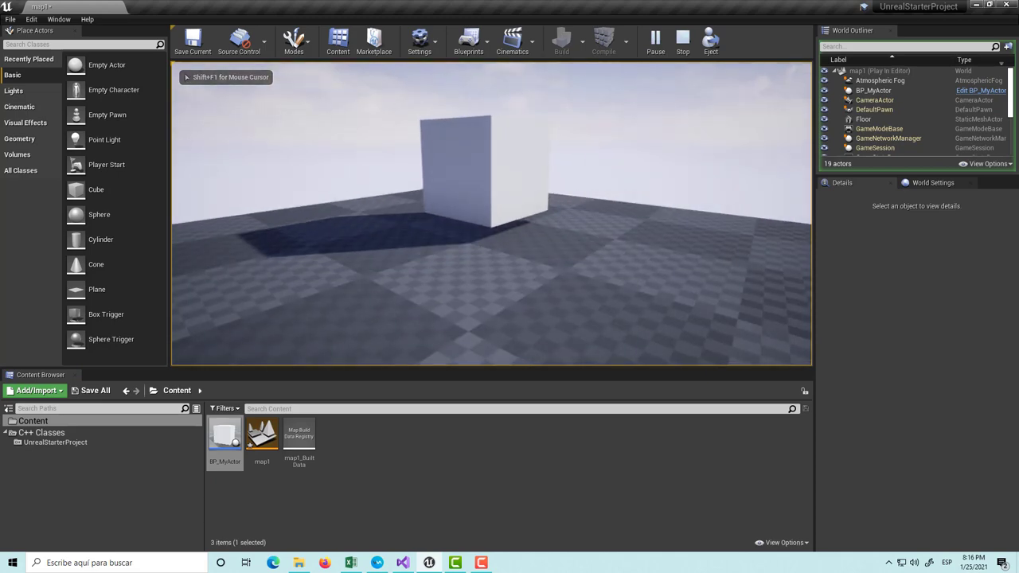
key("s")
key("w")
key("s")
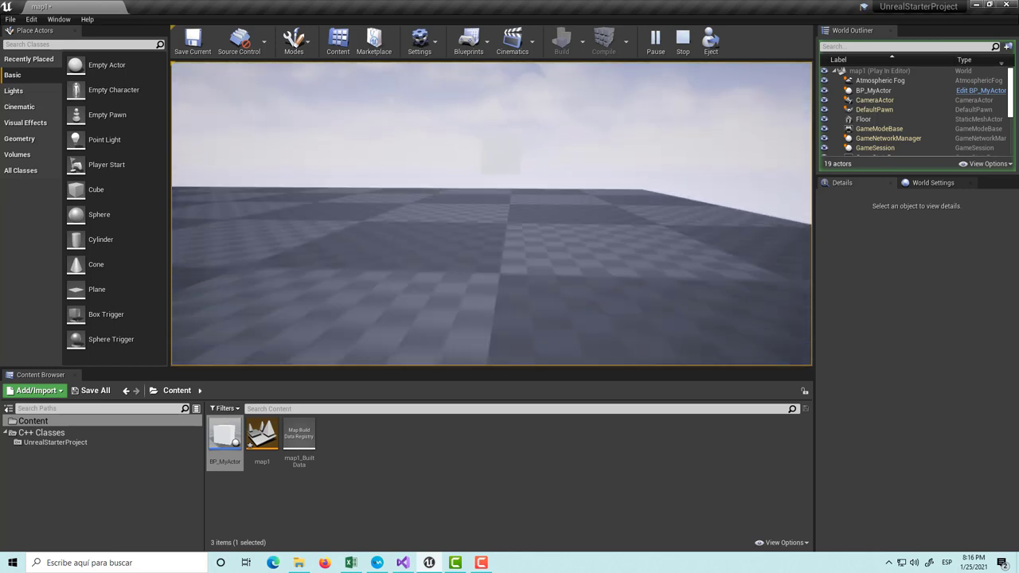
key("w")
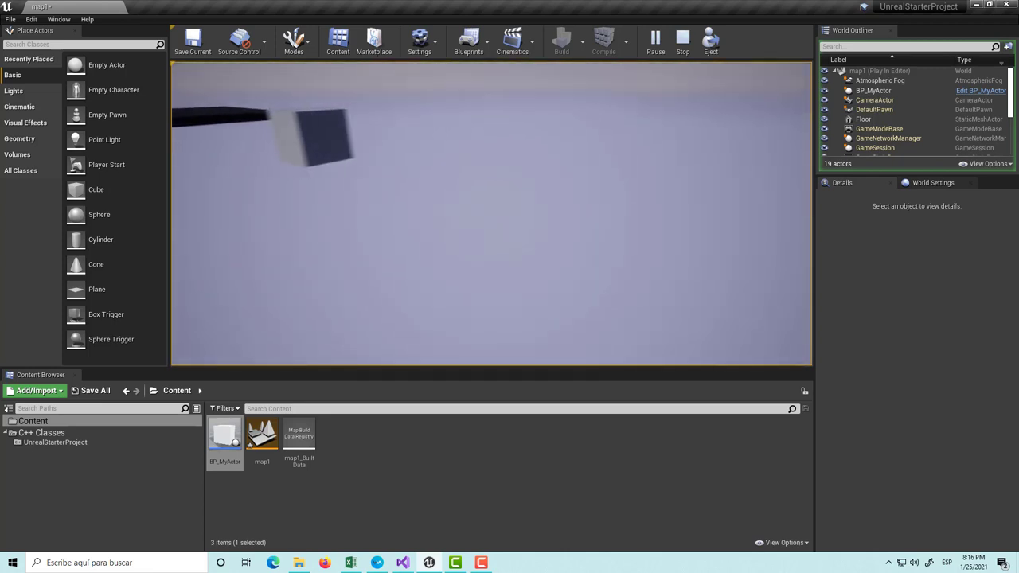
- End play, frame and orbit around the cube and floor slab, then switch to Visual Studio
key("Escape")
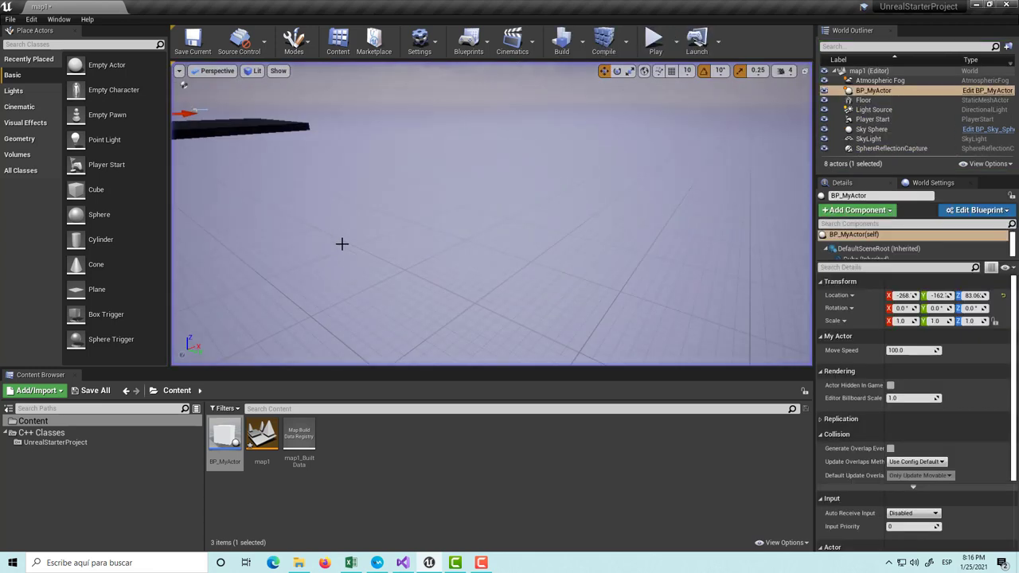
key("f")
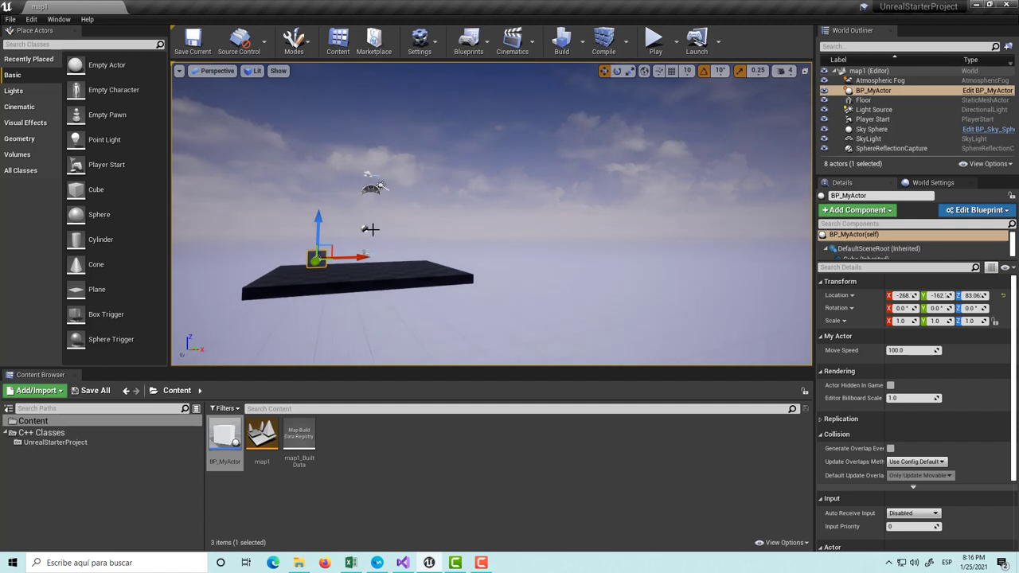
mouse_move(386, 254)
left_mouse_down("alt")
mouse_move(358, 257)
mouse_move(317, 333)
mouse_move(343, 302)
left_mouse_up("alt")
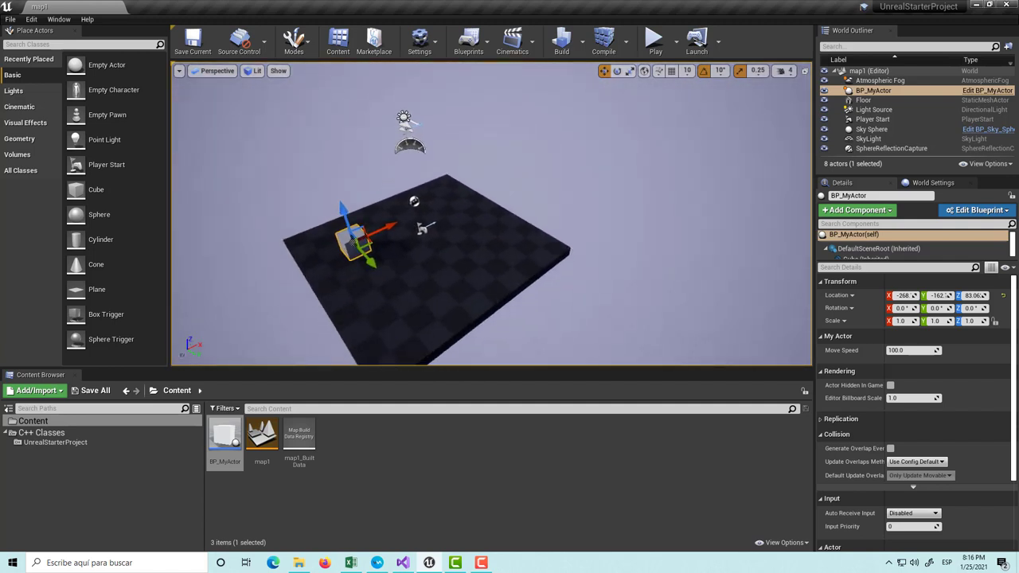
scroll(394, 211, "up", 6)
scroll(388, 242, "down", 2)
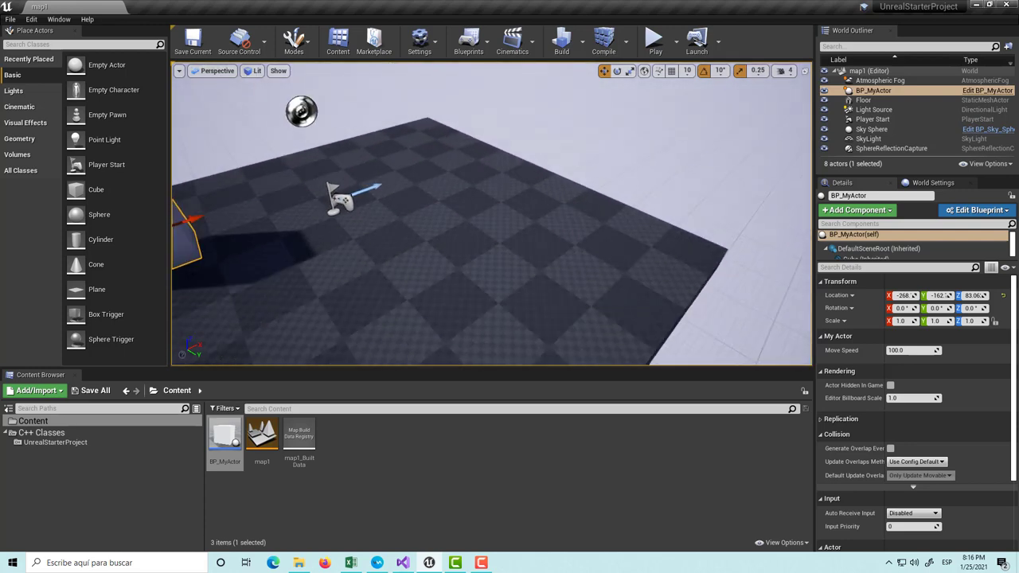
scroll(387, 243, "down", 2)
scroll(388, 242, "down", 1)
scroll(388, 242, "down", 1)
key("f")
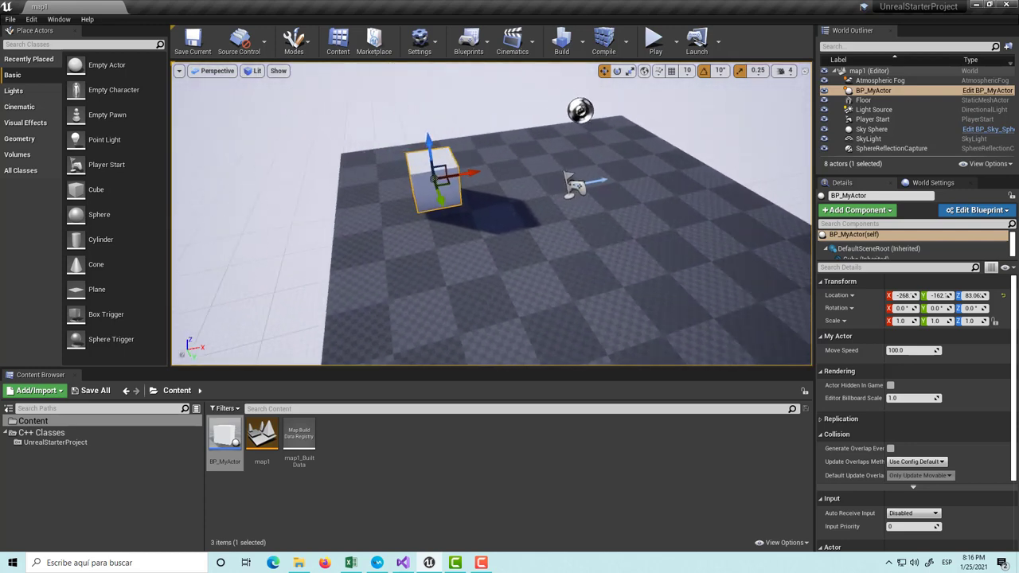
mouse_move(498, 229)
left_mouse_down("alt")
mouse_move(525, 239)
mouse_move(568, 202)
left_mouse_up("alt")
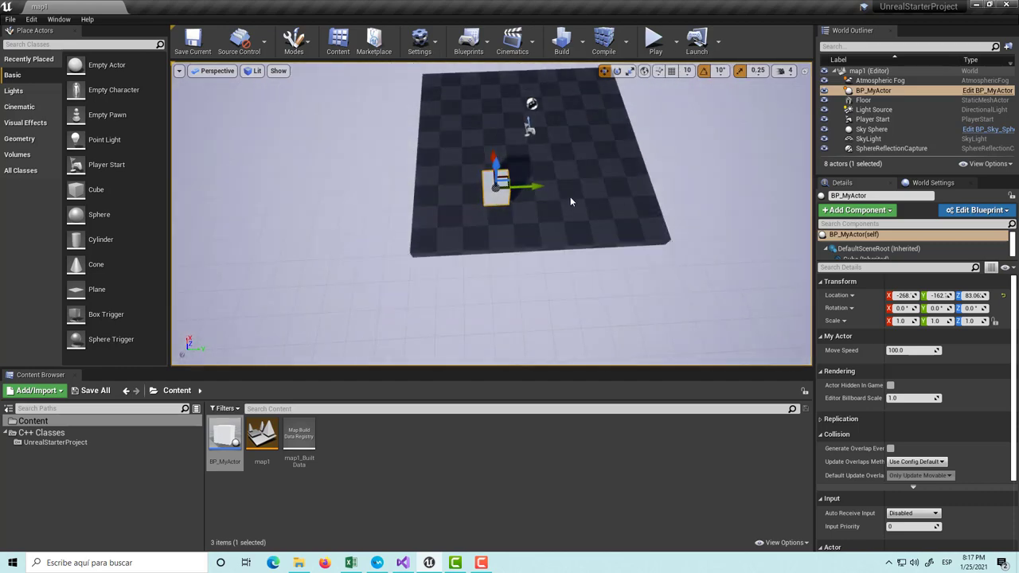
left_click(403, 563)
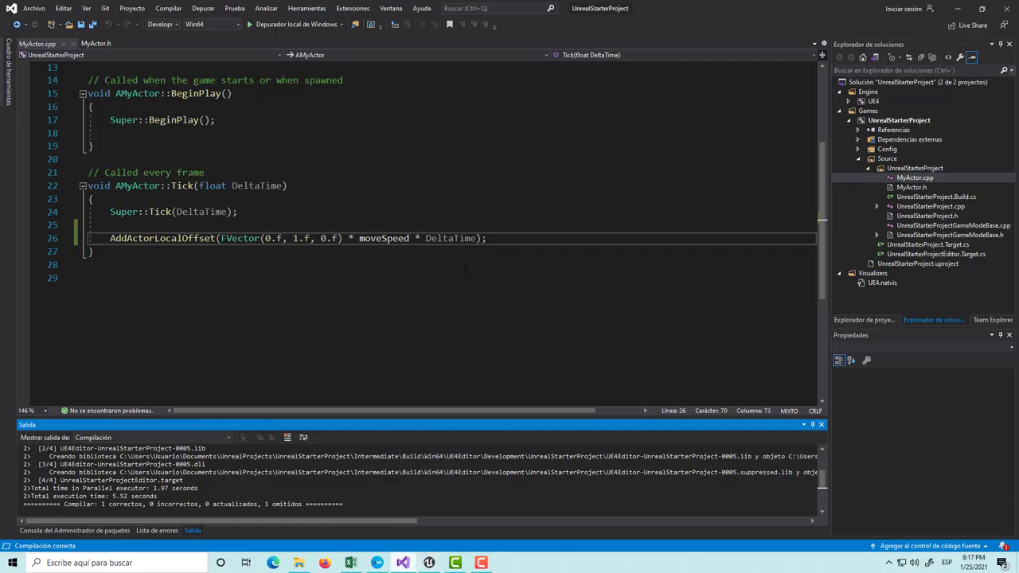
- In MyActor.h, add a UPROPERTY(EditAnywhere) line below the moveSpeed declaration
key("Escape")
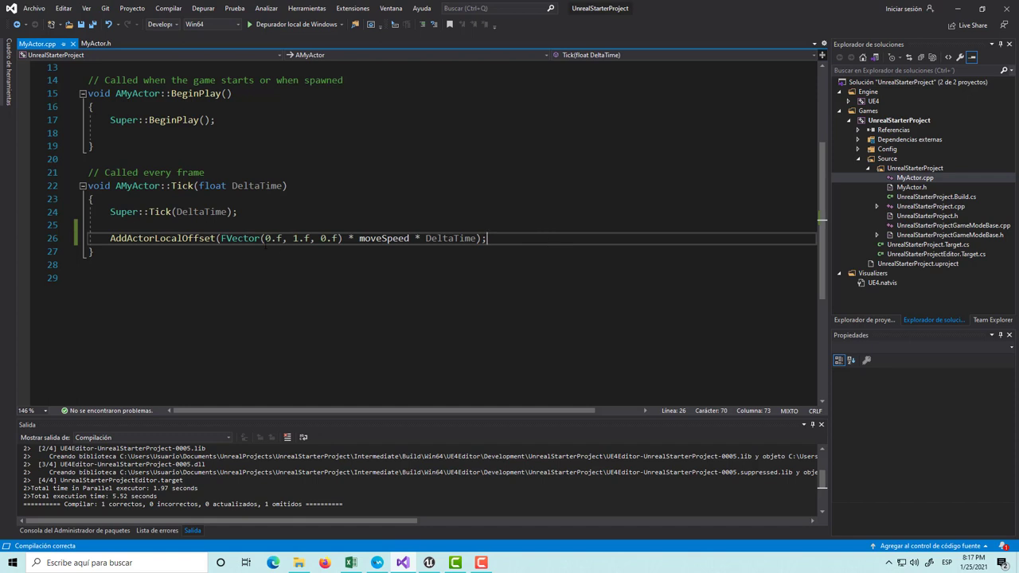
scroll(265, 246, "up", 2)
key("ctrl+Tab")
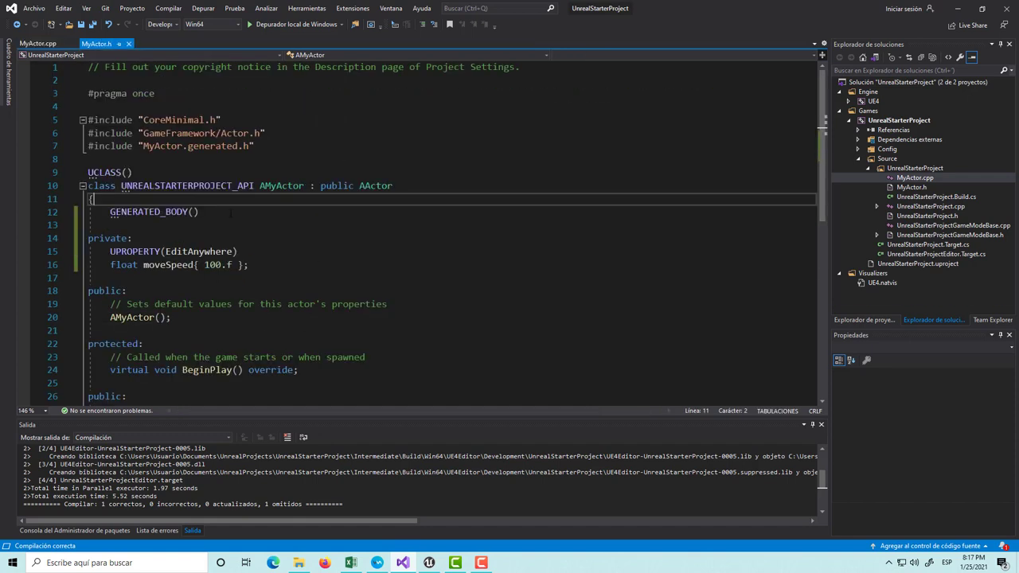
left_click_drag(257, 264, 116, 265)
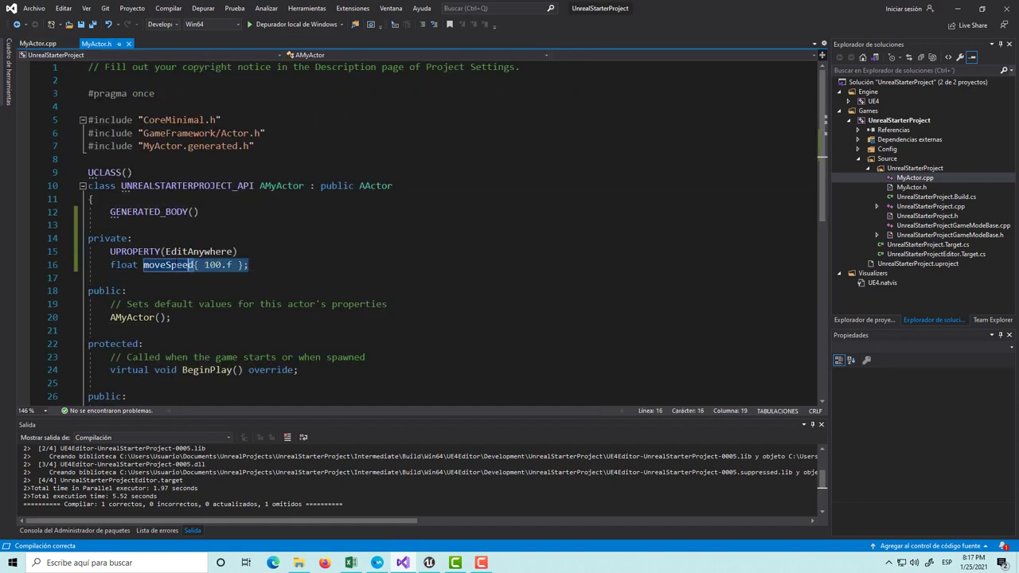
left_click(265, 270)
key("Return")
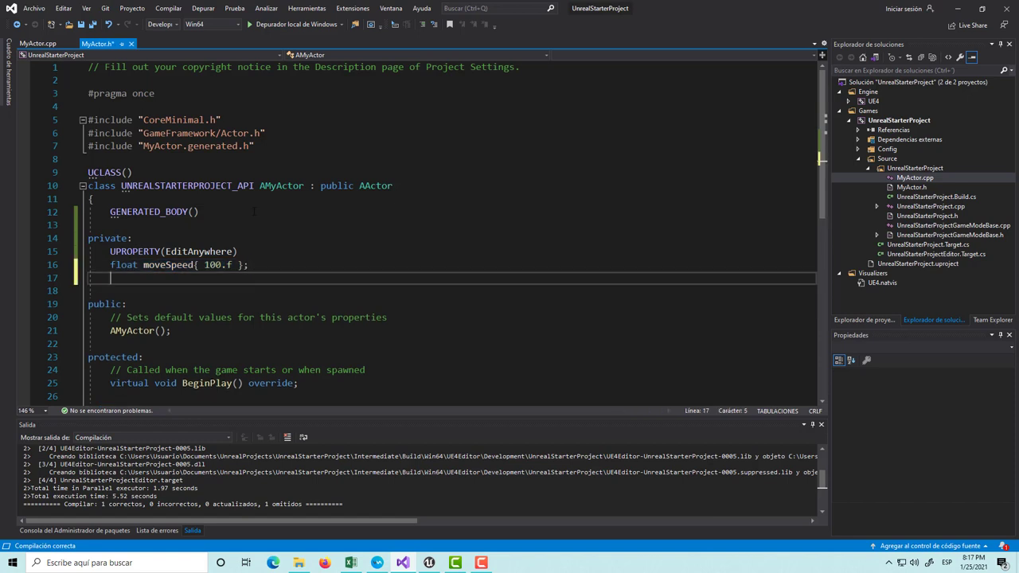
type("UPRO")
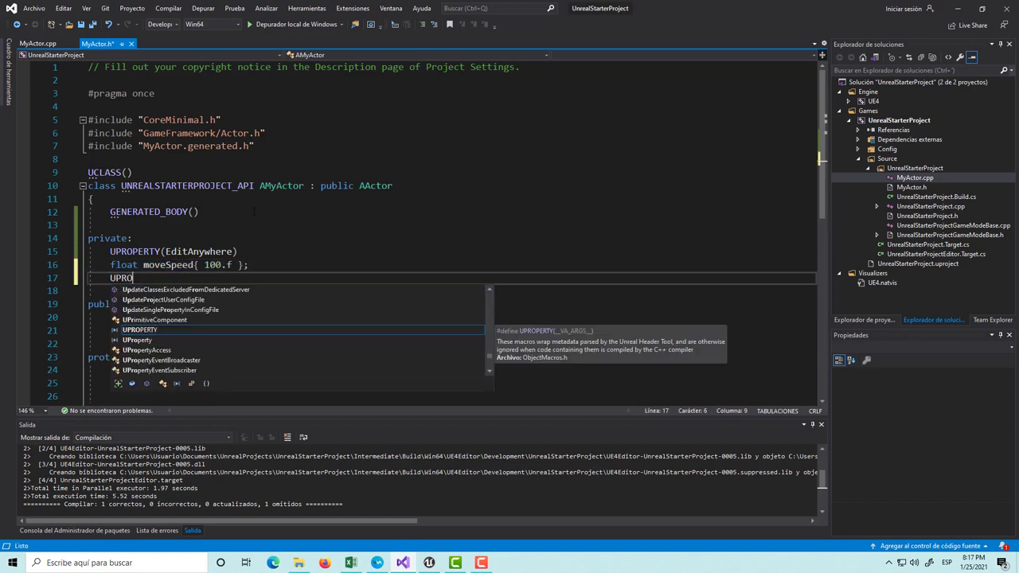
type("PERTY")
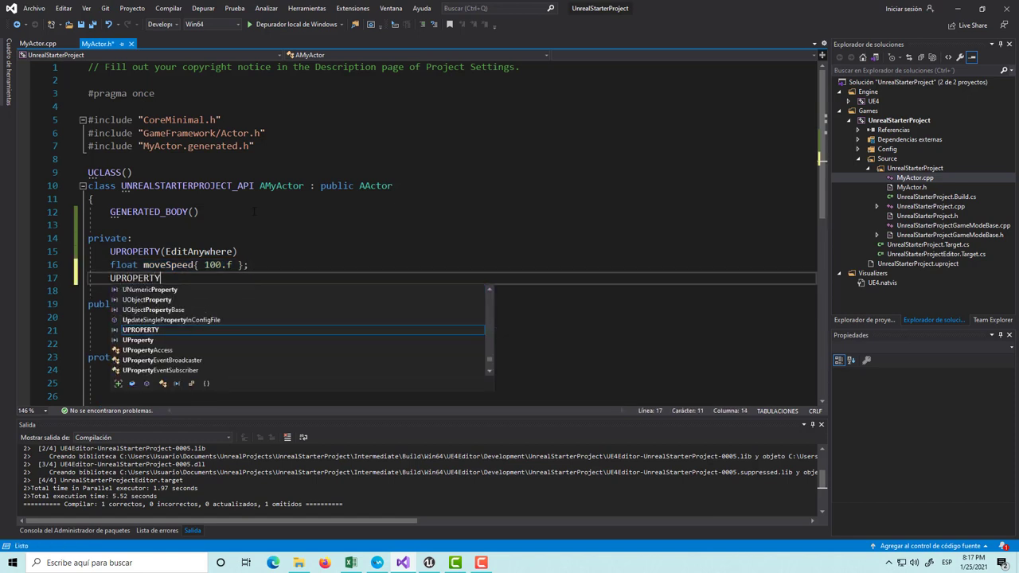
type("(Edi")
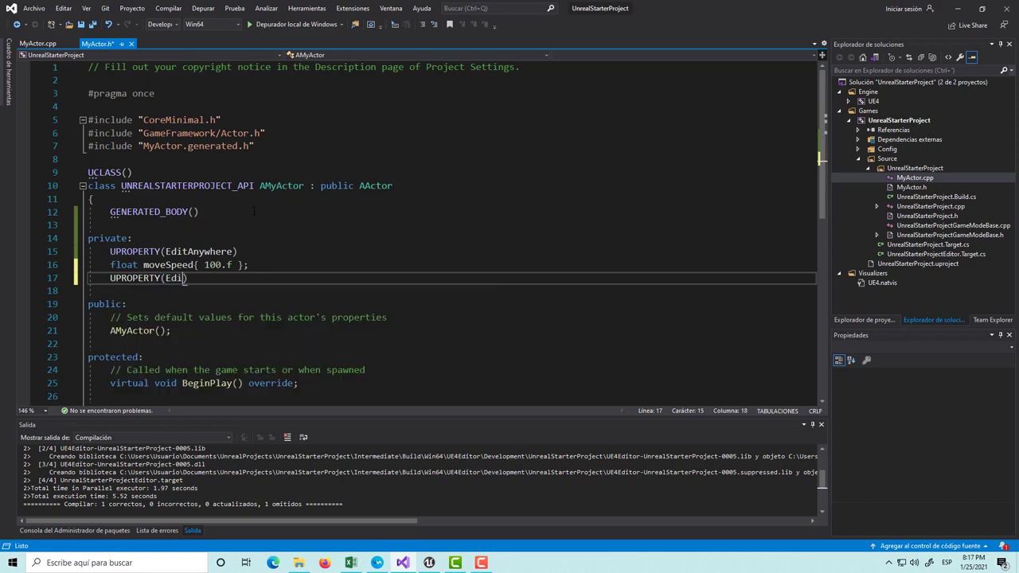
type("tAnywhe")
type("re)")
key("Return")
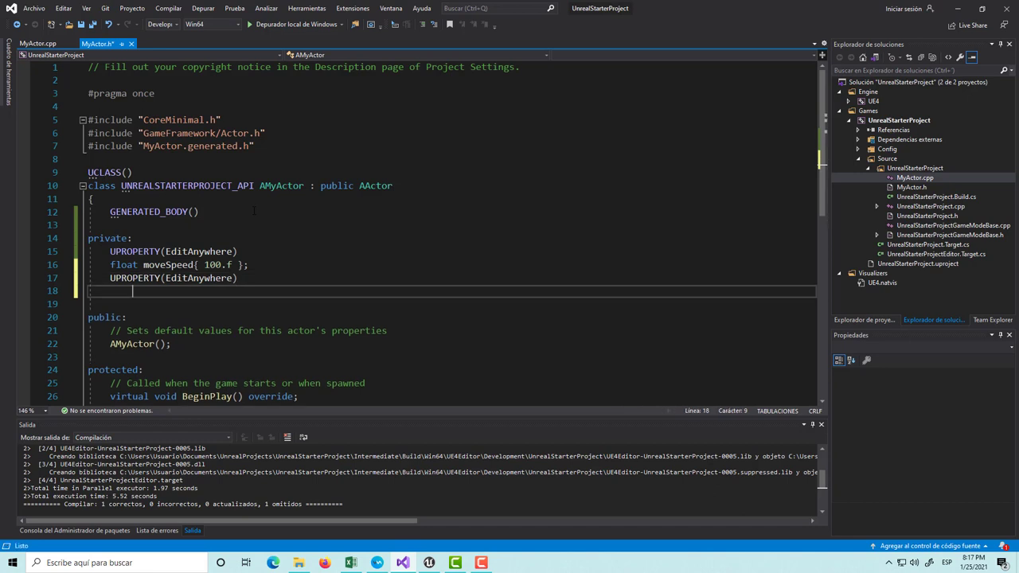
- Declare float rotSpeed{ 0.f }; under it, save the header, and return to MyActor.cpp
type("bool")
key("shift+Tab")
type("roatio")
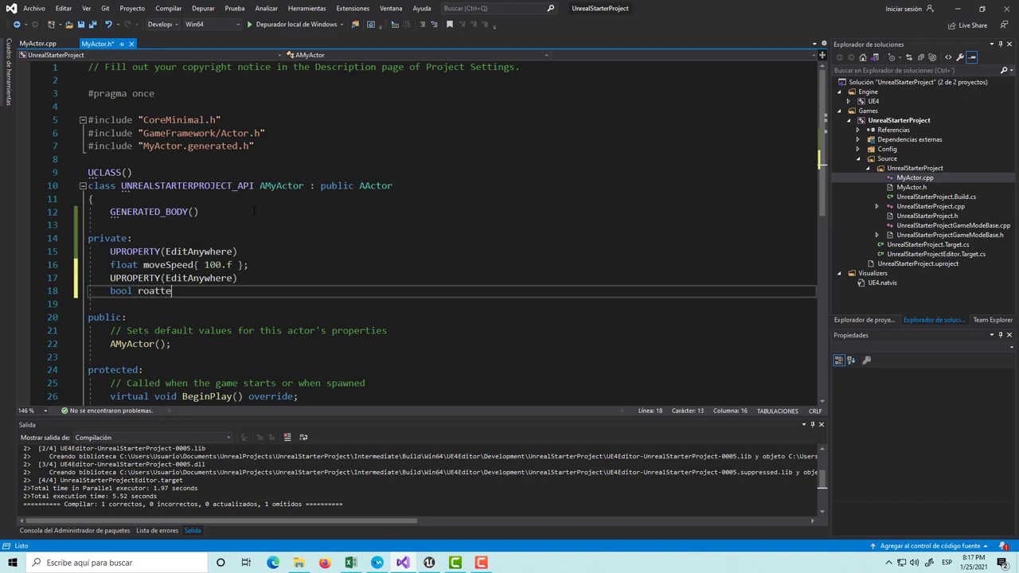
key("BackSpace")
key("BackSpace")
key("BackSpace")
key("BackSpace")
type("tat")
type("e")
key("BackSpace")
key("BackSpace")
key("BackSpace")
key("BackSpace")
key("BackSpace")
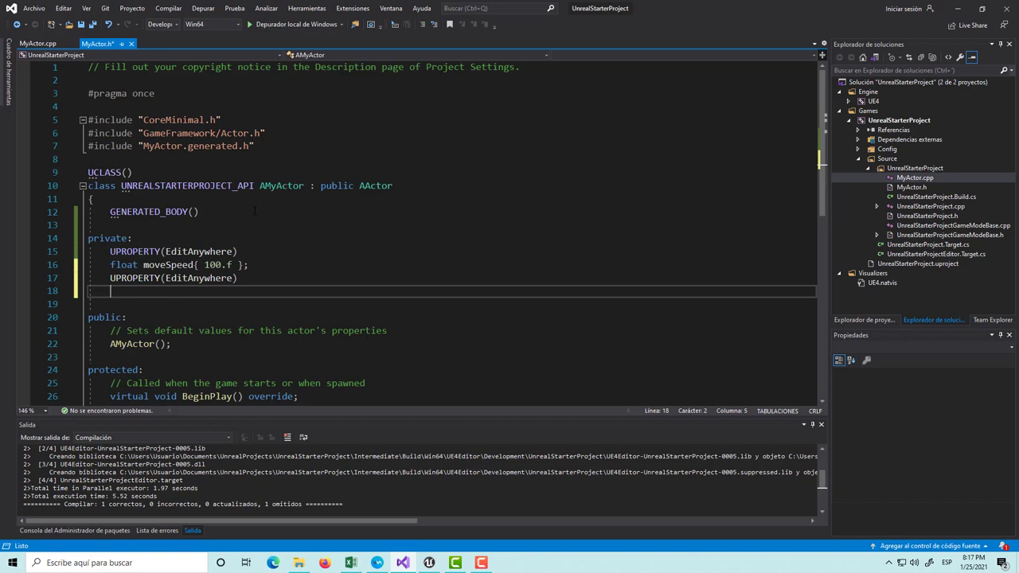
type("float ")
type("rot")
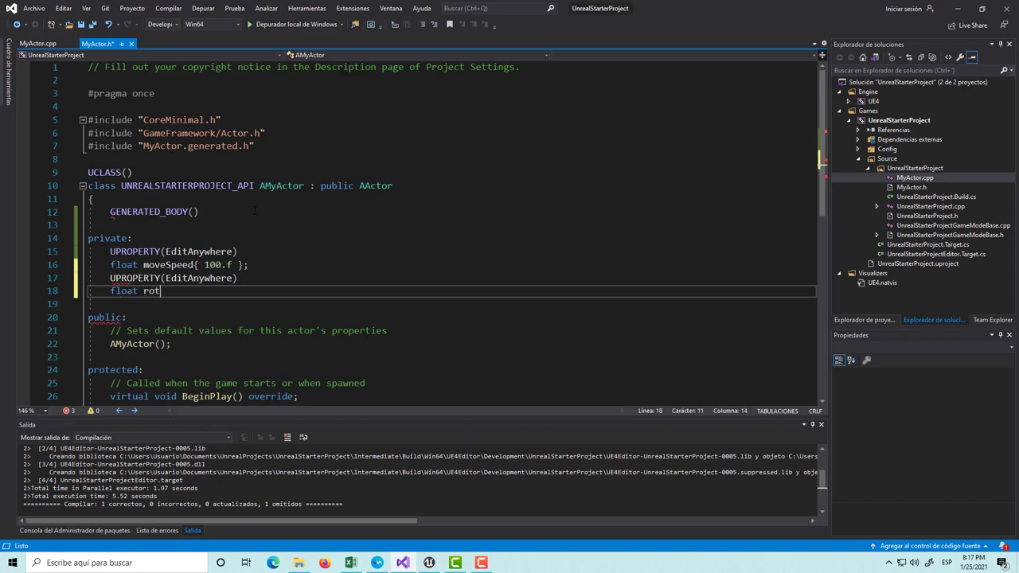
type("Speed")
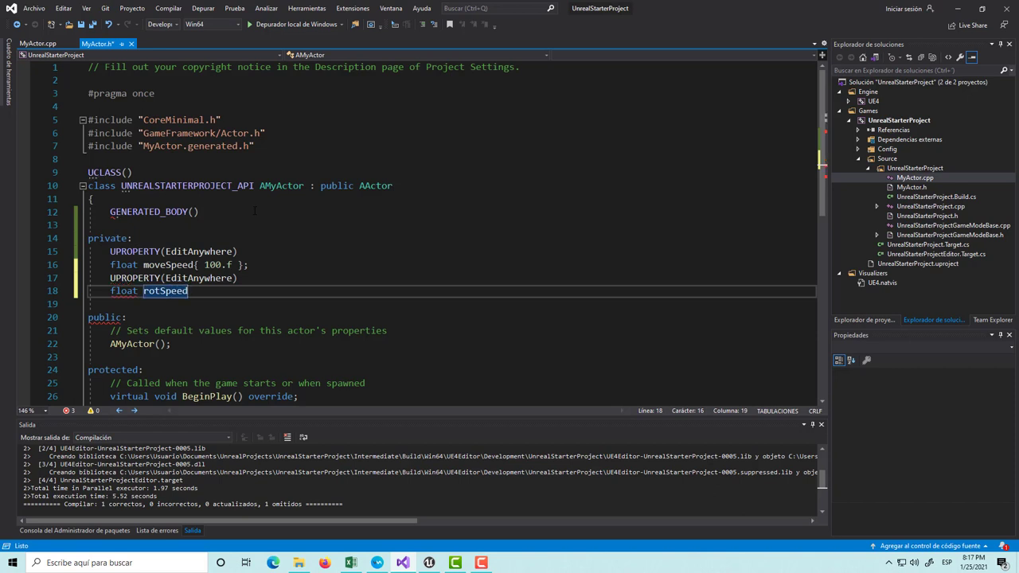
type("{ ")
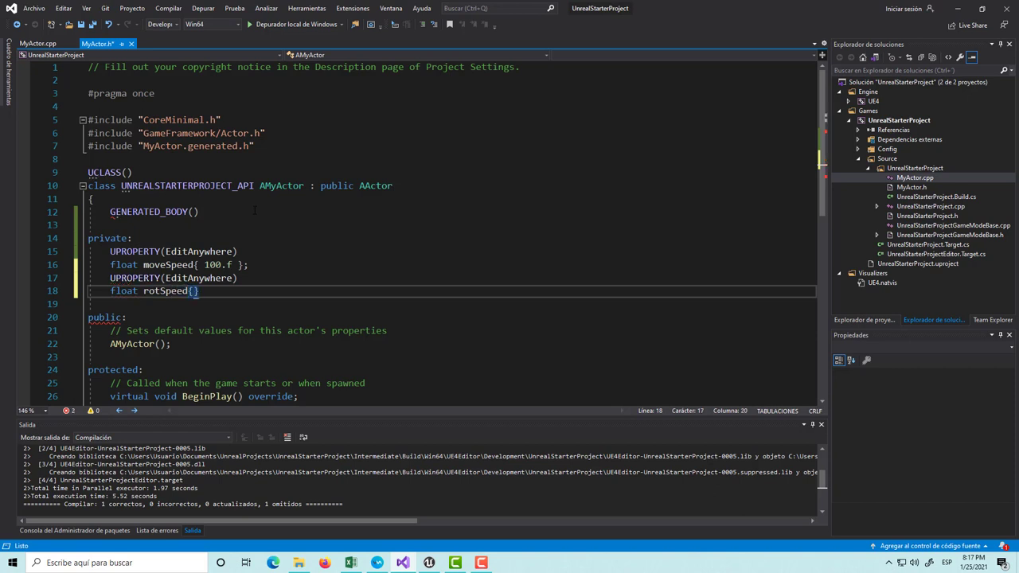
type("0.f }")
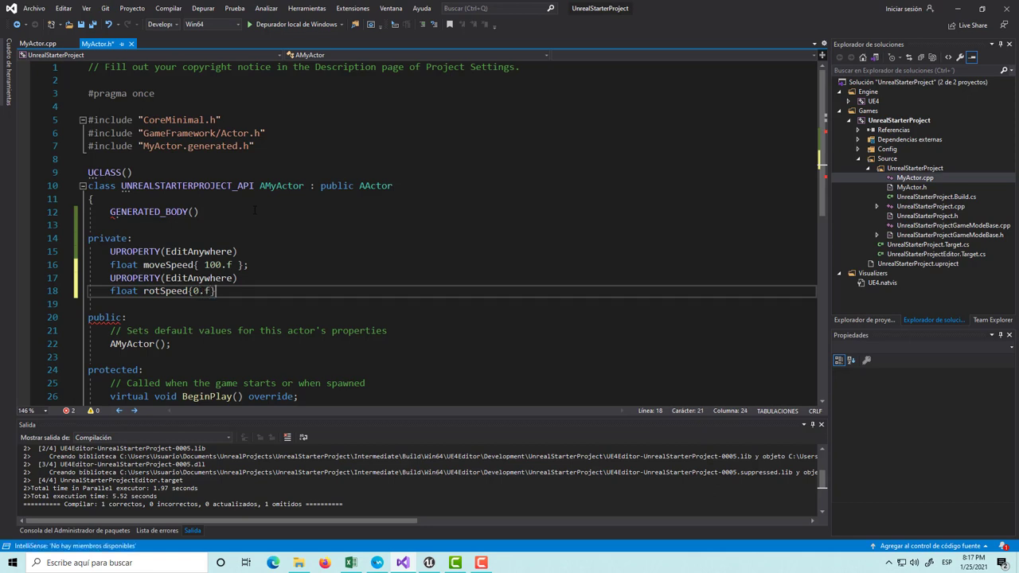
type(";")
key("ctrl+s")
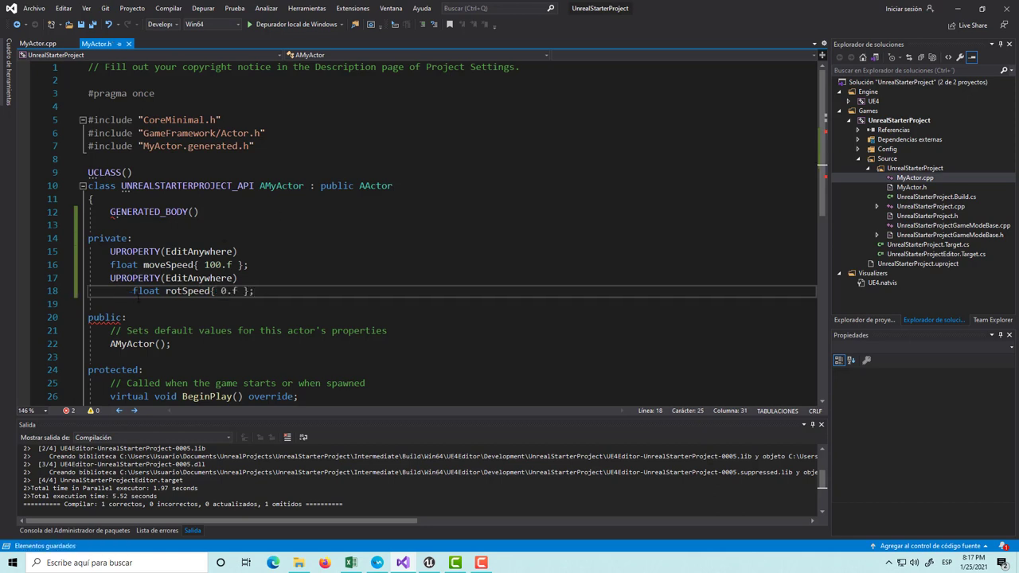
key("Home")
key("BackSpace")
key("ctrl+s")
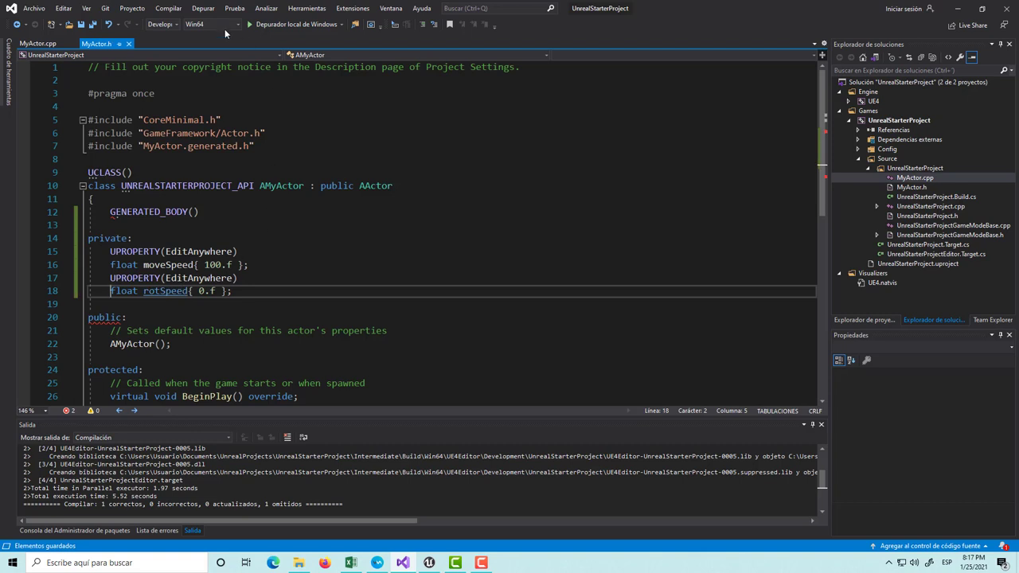
key("ctrl+Tab")
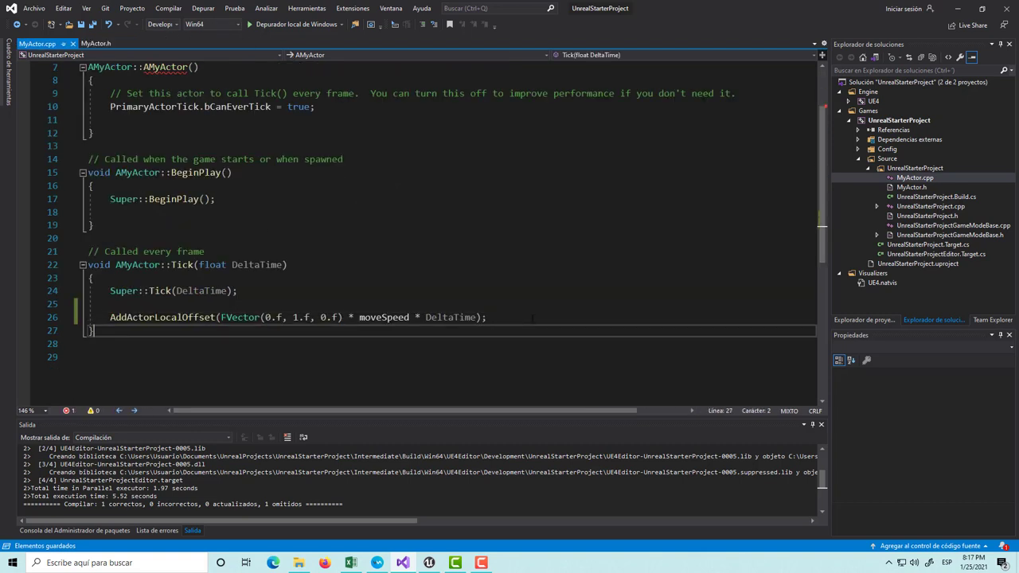
- Start a new Tick line after the offset call, typing a local rotate call
key("Return")
type("Ad")
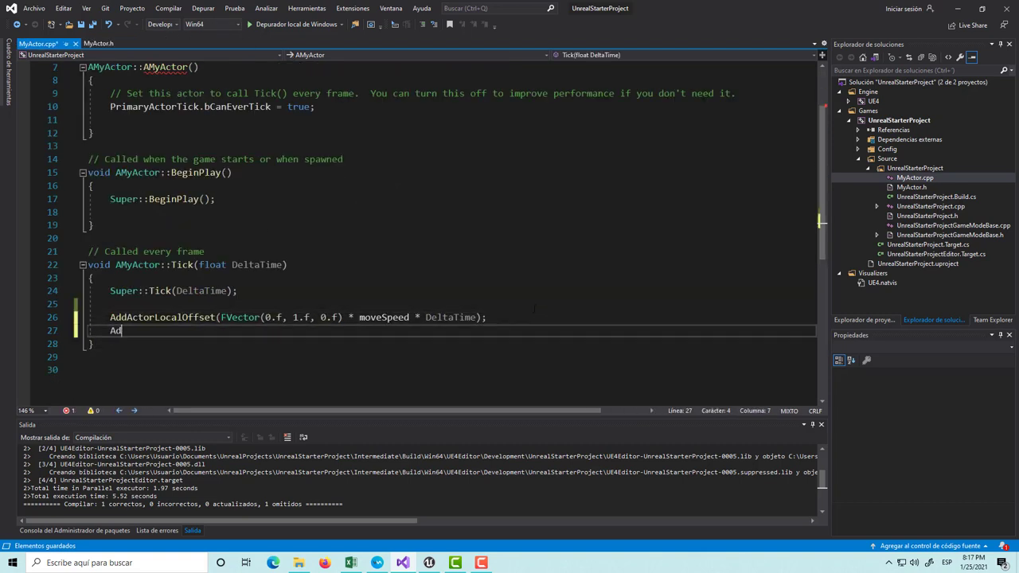
type("dA")
type("ctorR")
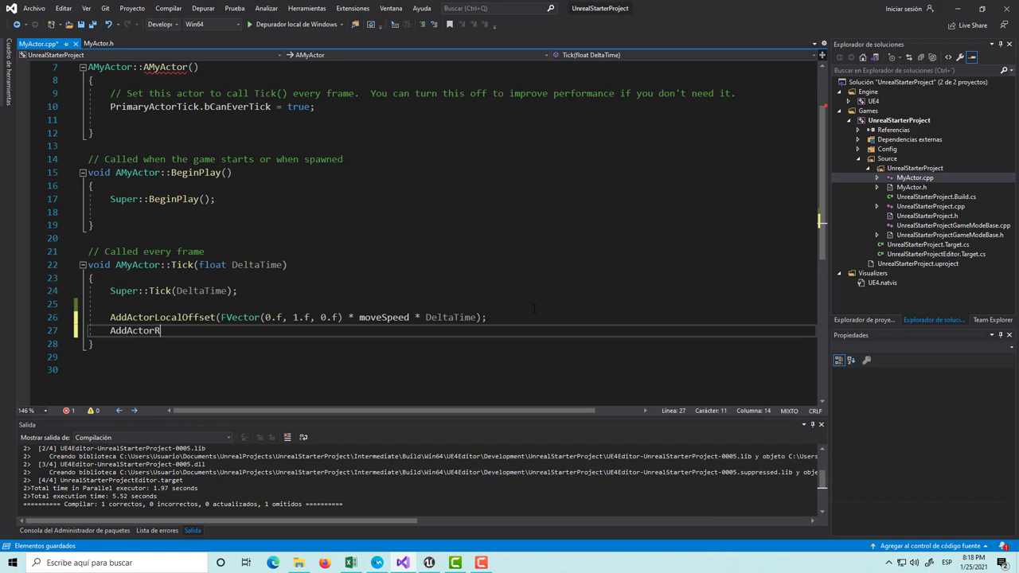
key("BackSpace")
type("Localt")
key("BackSpace")
type("Rotate")
type("(")
- Try AddActorRotate(FRotator(), then erase the call back to AddActor
key("BackSpace")
key("BackSpace")
key("BackSpace")
key("BackSpace")
key("BackSpace")
key("BackSpace")
key("BackSpace")
key("BackSpace")
key("BackSpace")
key("BackSpace")
key("BackSpace")
key("BackSpace")
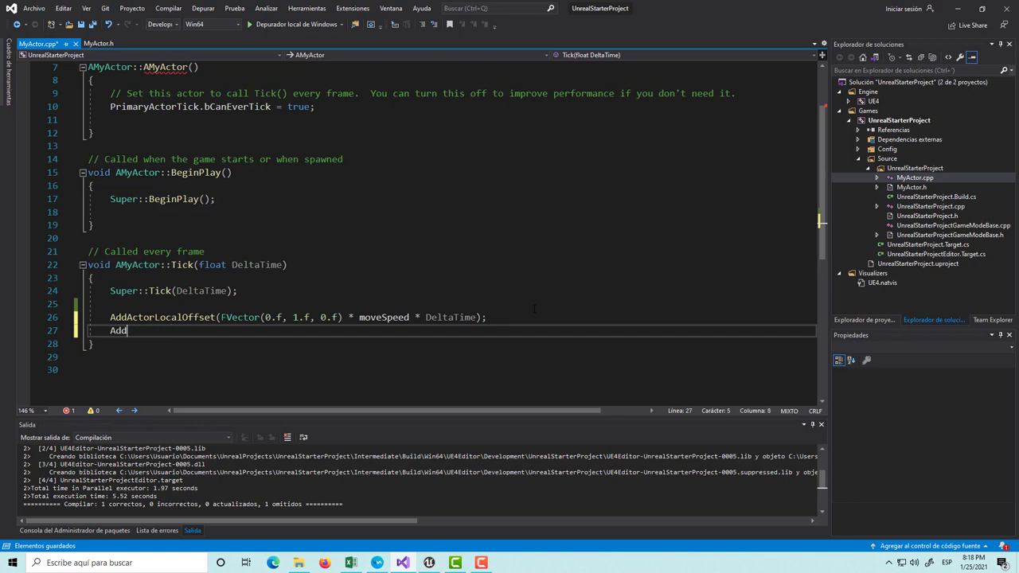
type("Actor")
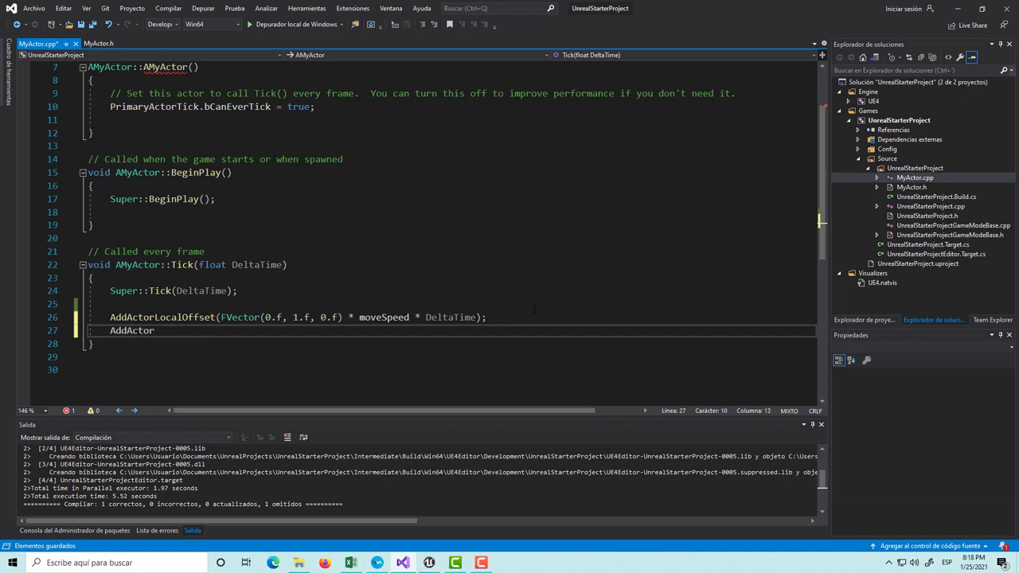
type("Rotate(")
type("F")
type("Rotar")
type("to")
type("(")
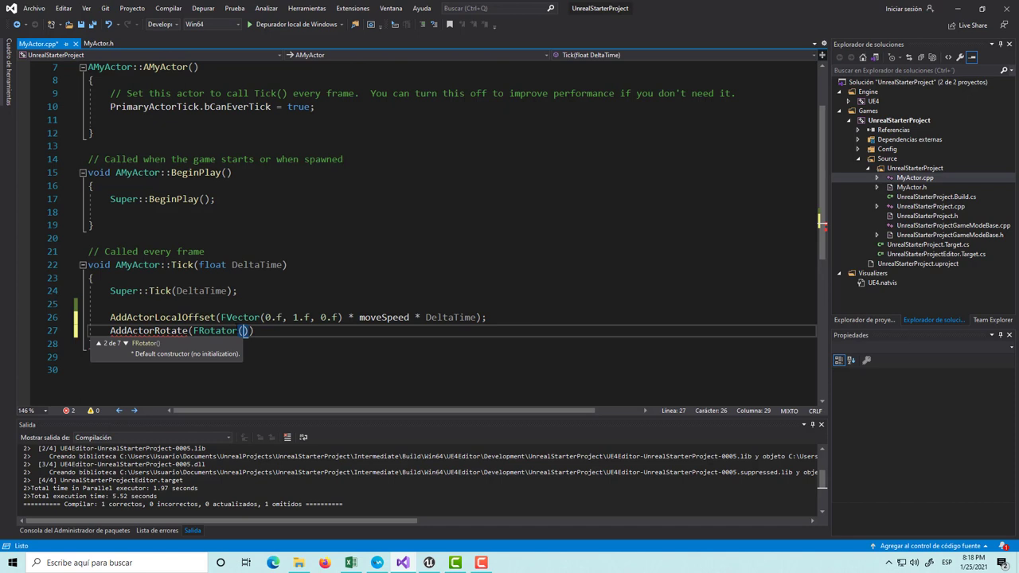
key("Escape")
key("Delete")
key("BackSpace")
key("BackSpace")
key("BackSpace")
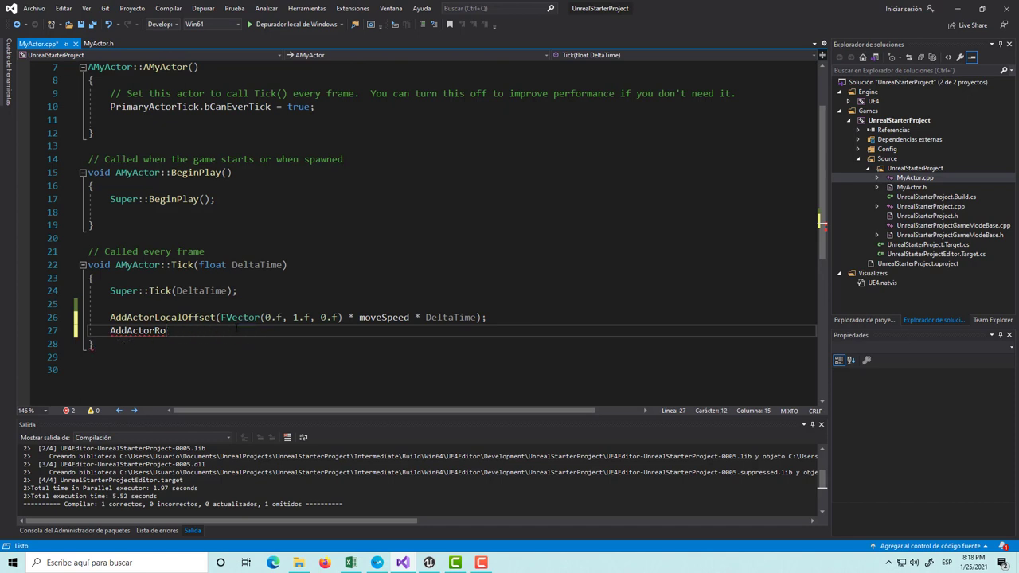
key("BackSpace")
key("BackSpace")
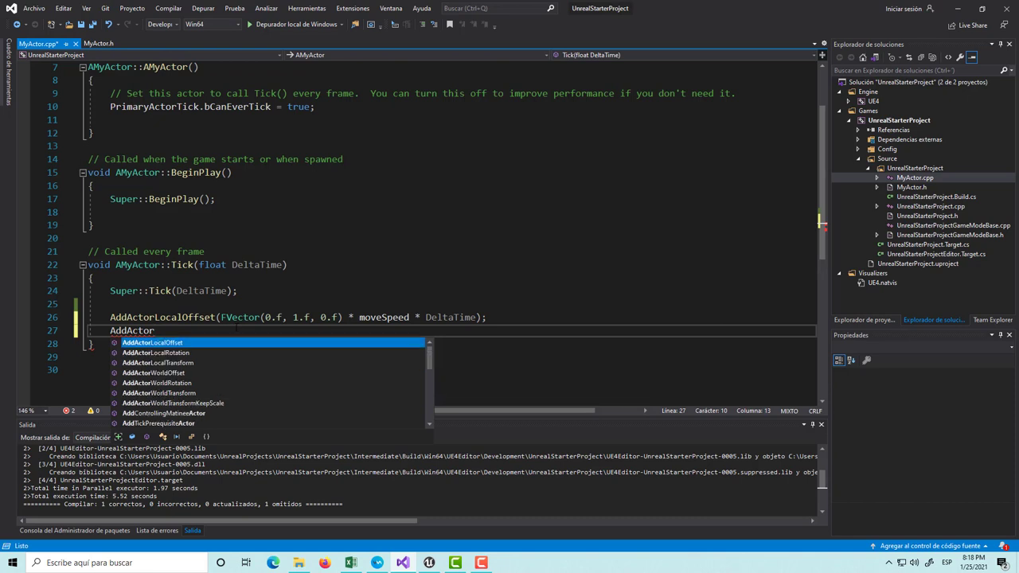
- Accept AddActorLocalRotation and begin its FRotator argument with 0.f, 0.f
key("Down")
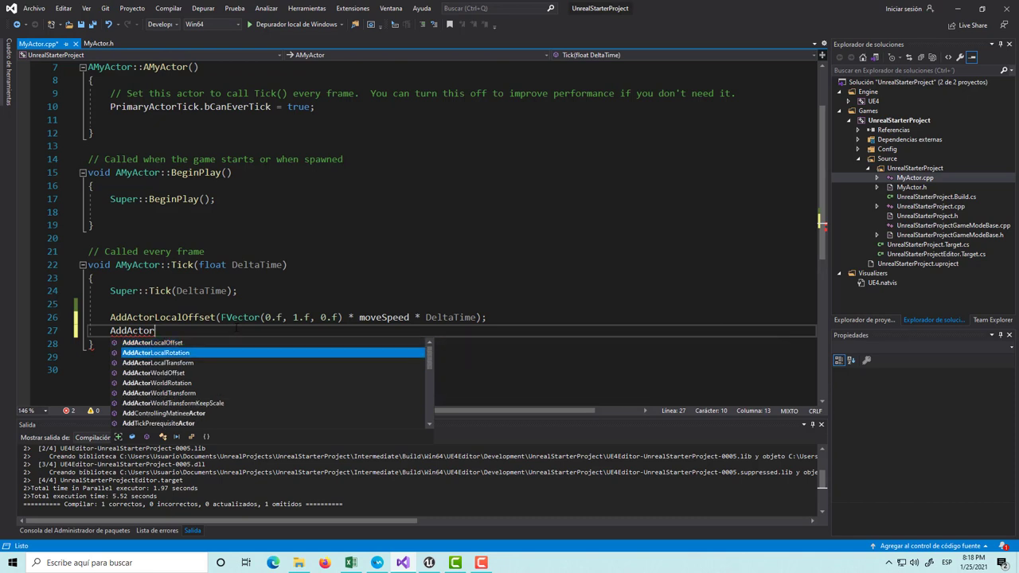
key("Tab")
type("(")
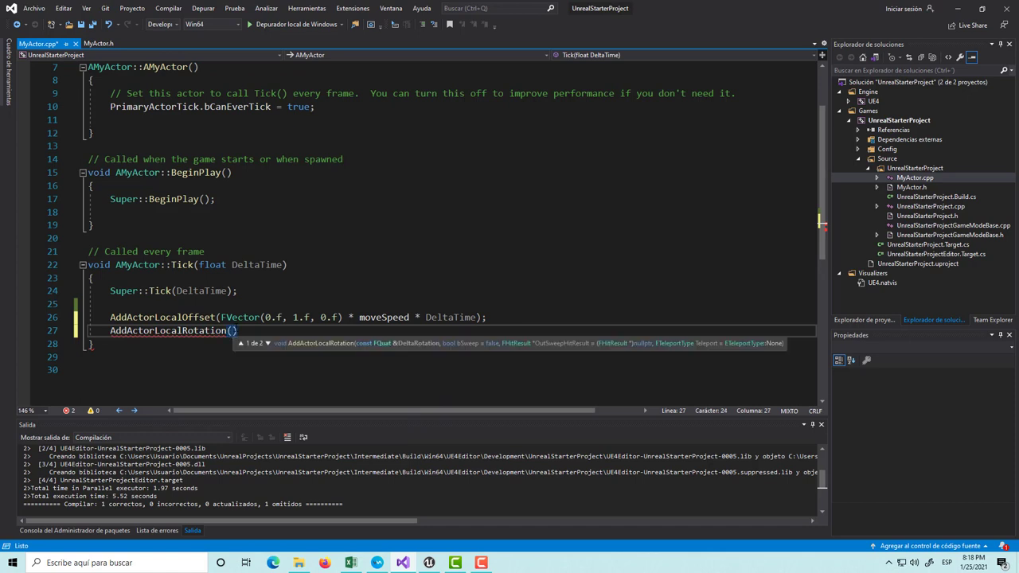
type("F")
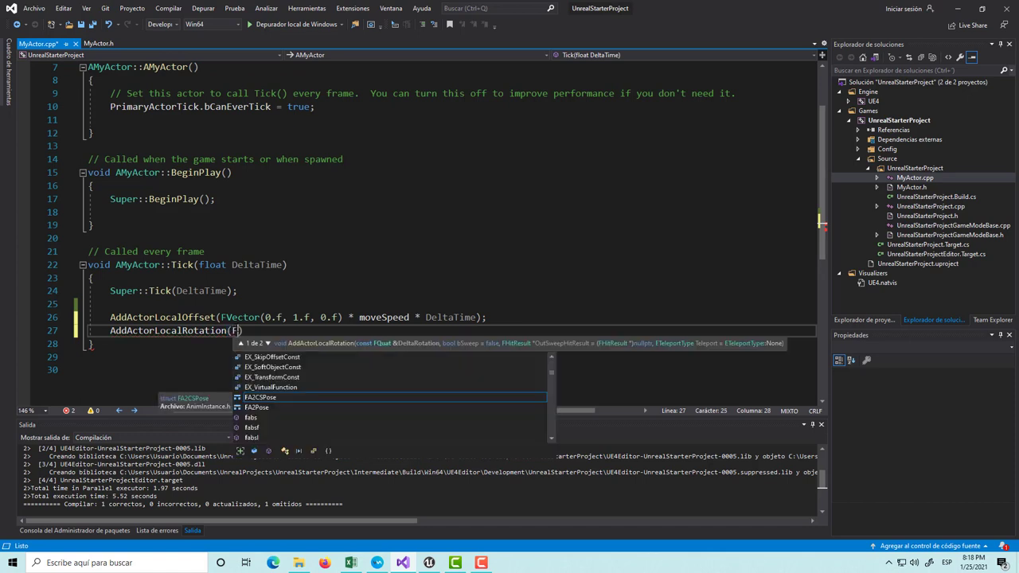
type("Rot")
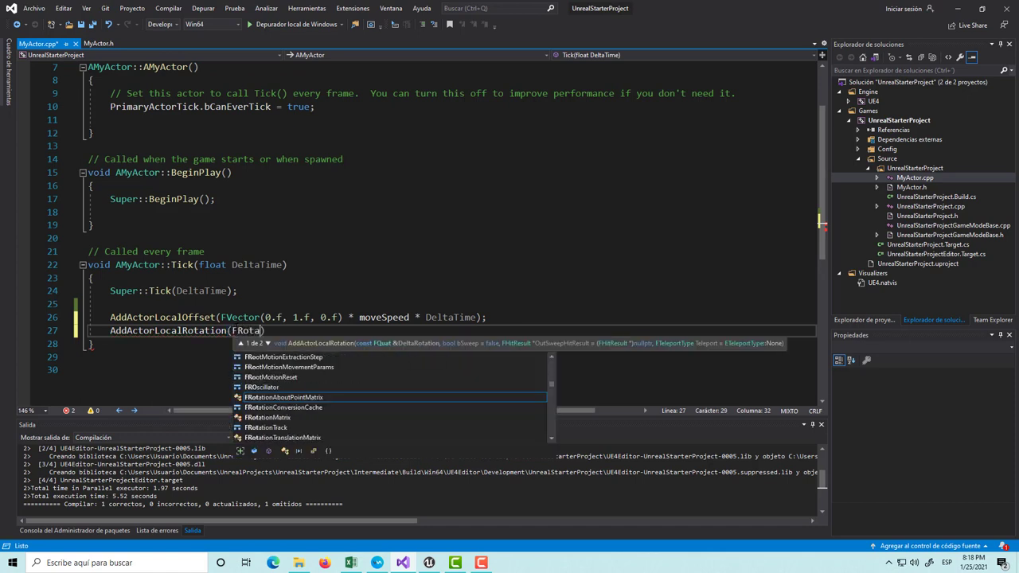
type("a")
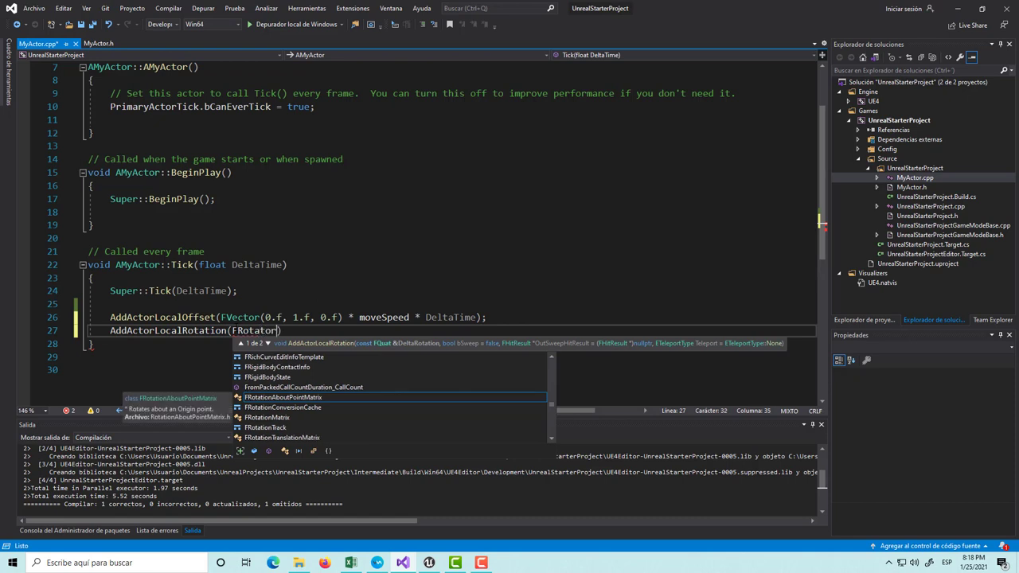
type("tor")
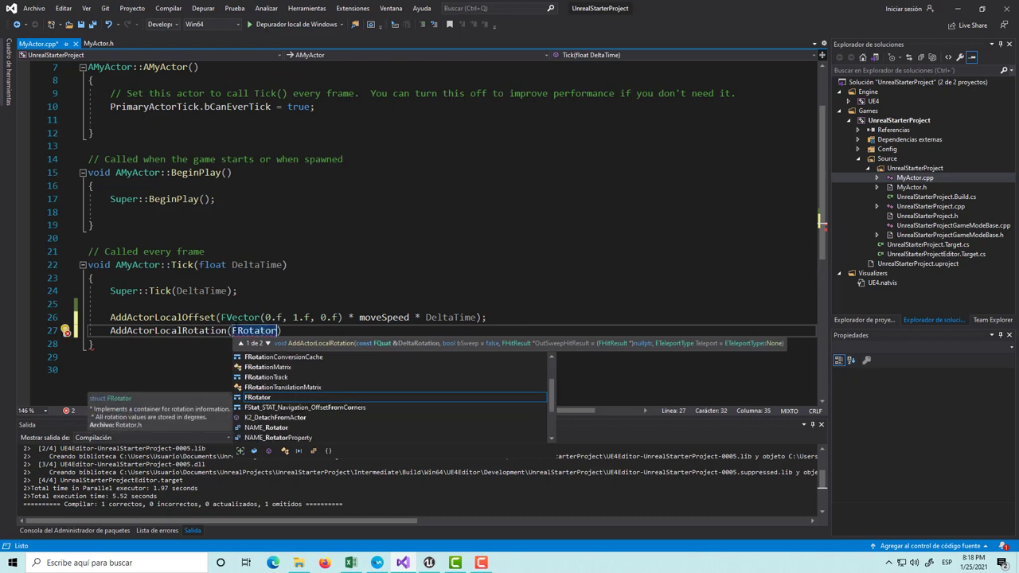
type("(")
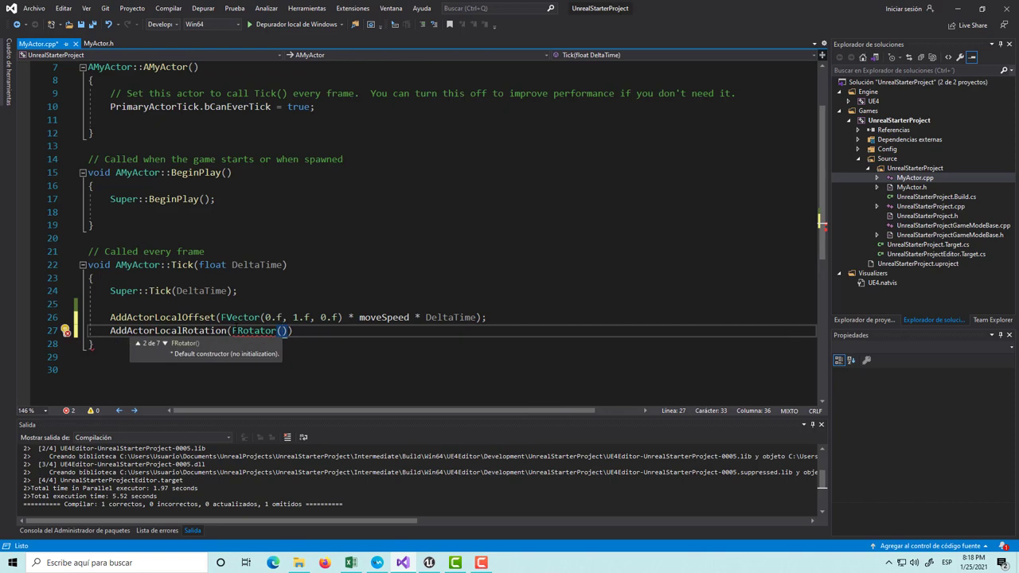
type(").")
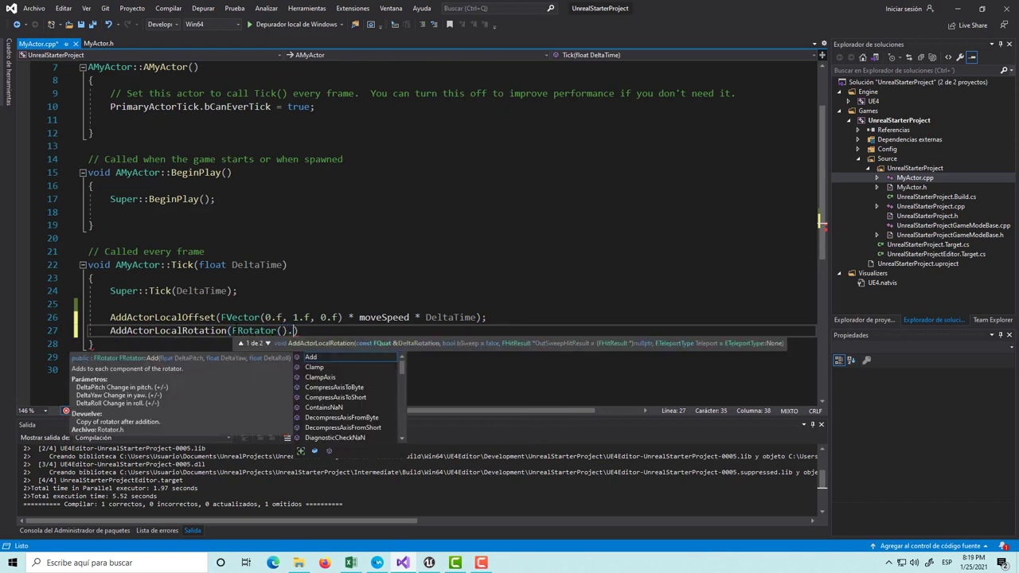
key("BackSpace")
key("Left")
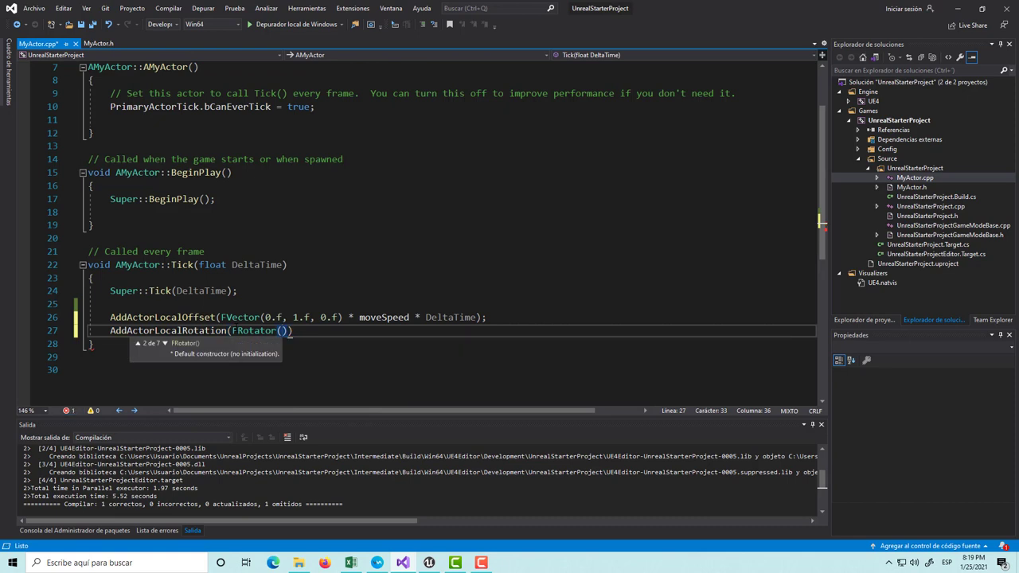
type("0.")
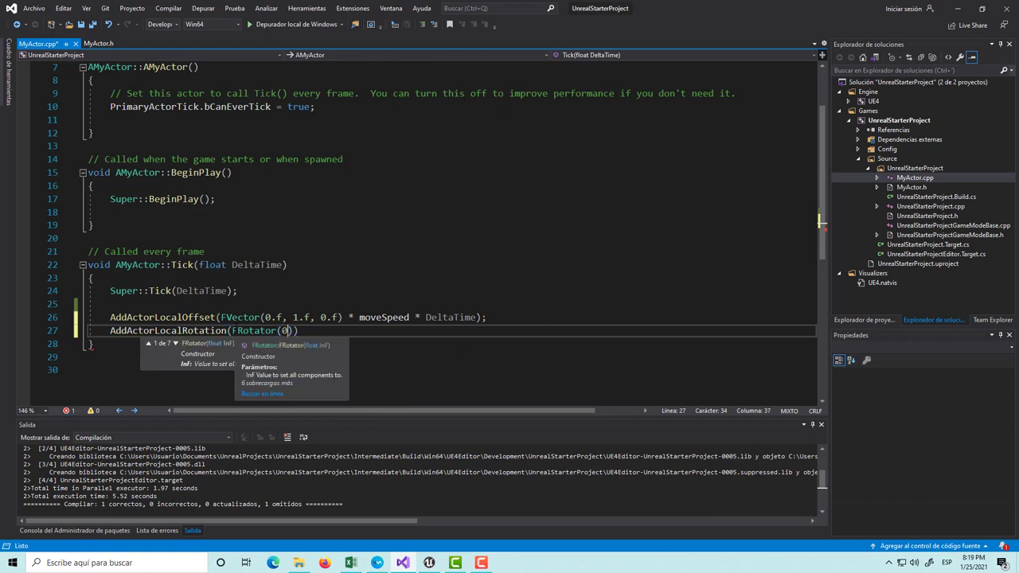
type("f, ")
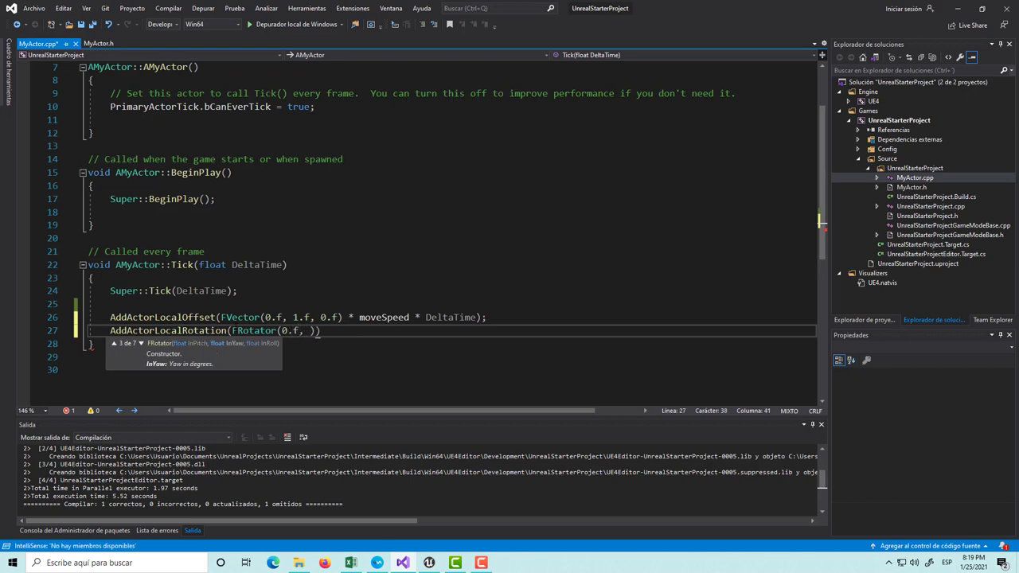
type("0.f,")
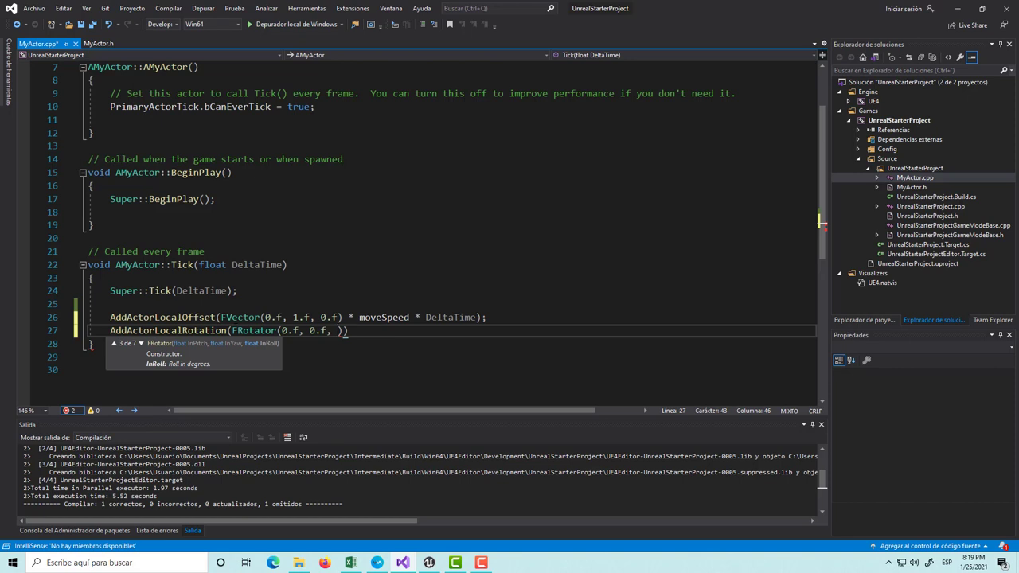
- Complete the rotation as FRotator(0.f, 0.f, 1.f) * rotSpeed * DeltaTime, save, and build
type("1.f")
type(") * ")
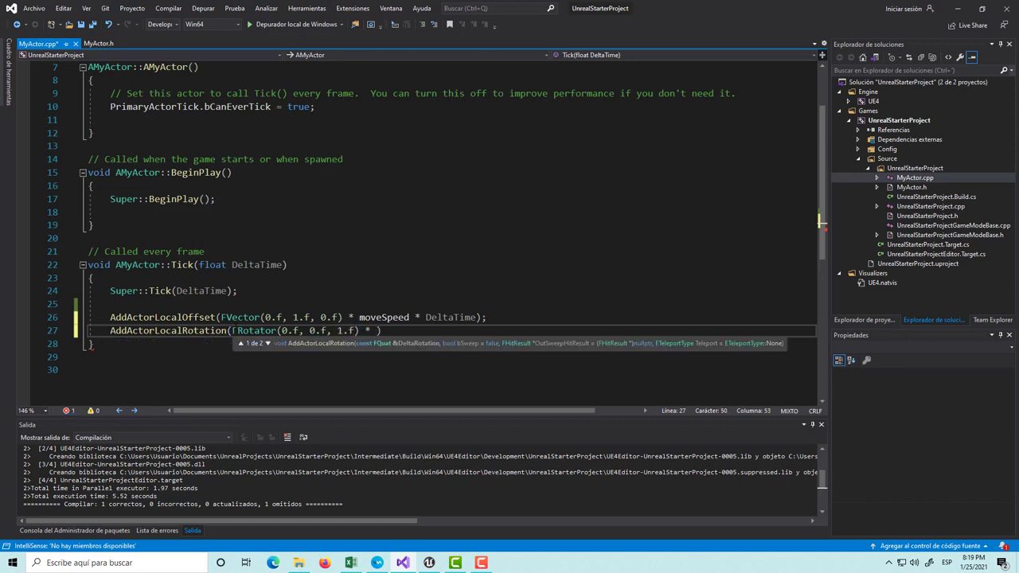
type("rotat")
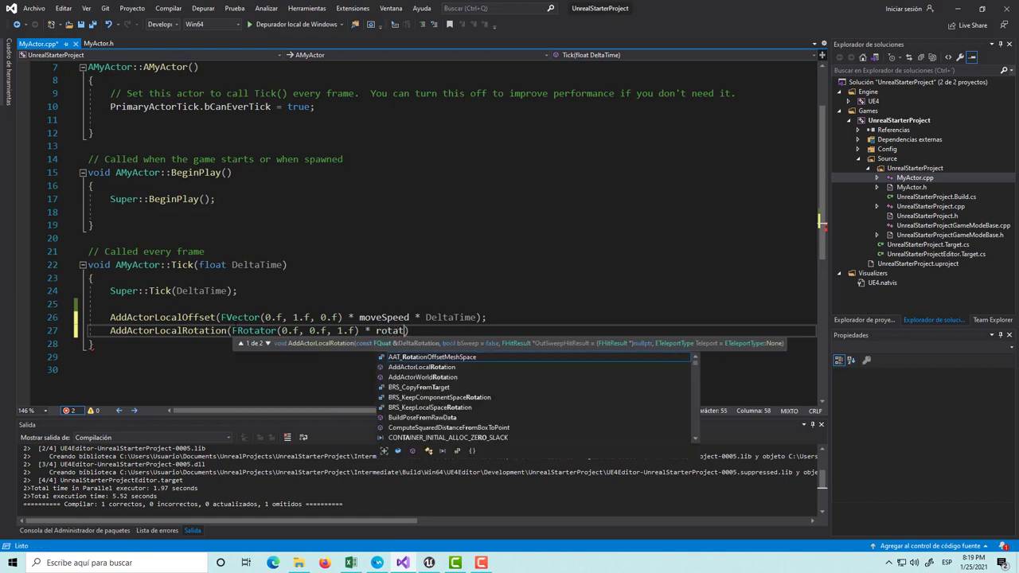
key("BackSpace")
key("BackSpace")
type("sp")
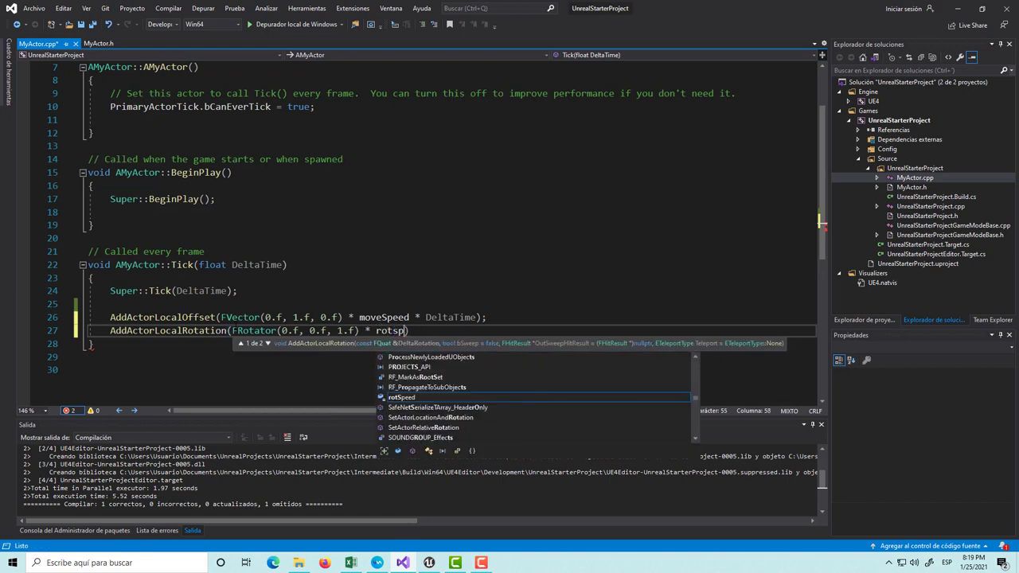
key("Tab")
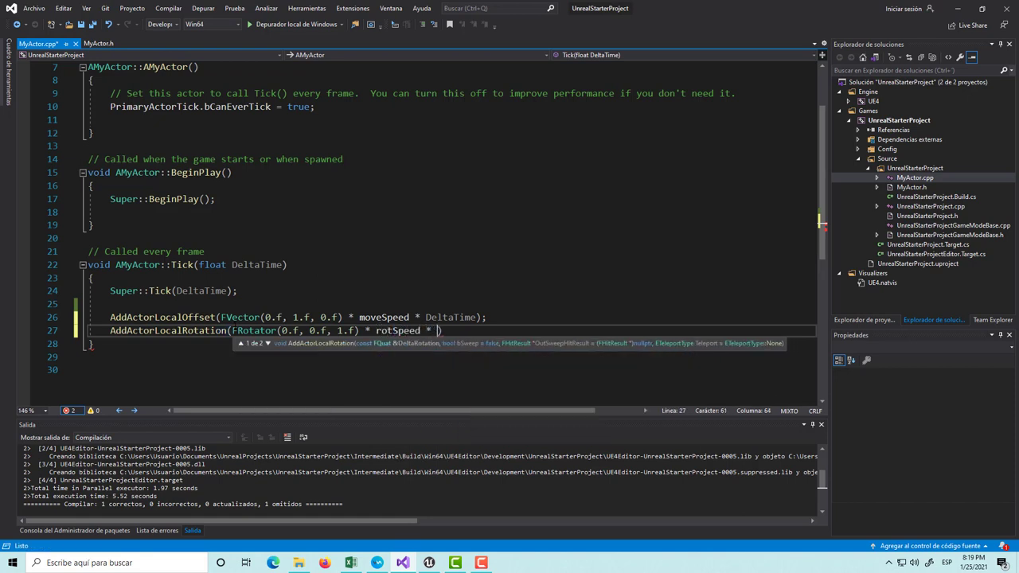
type("deltati")
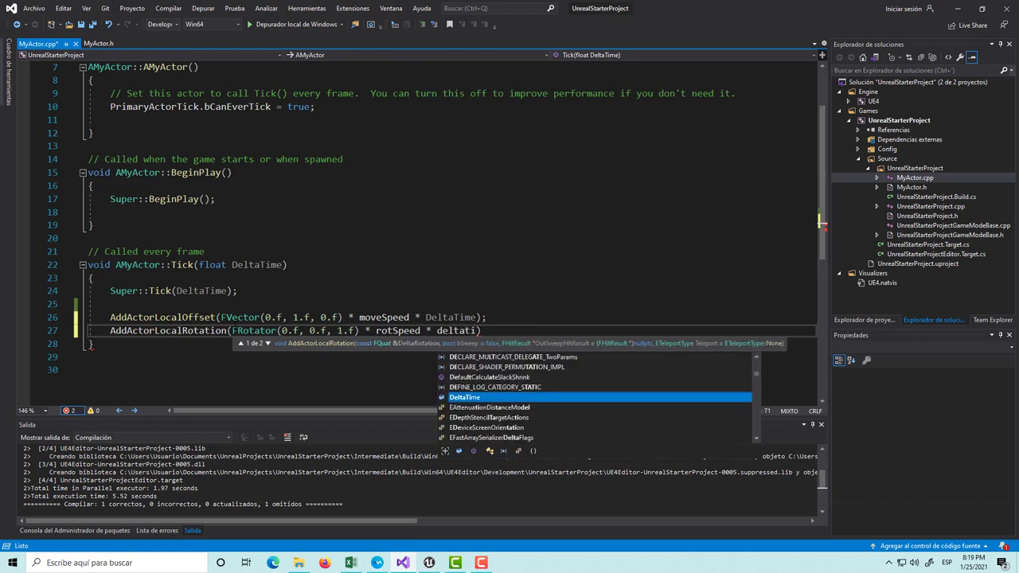
key("Tab")
key("ctrl+s")
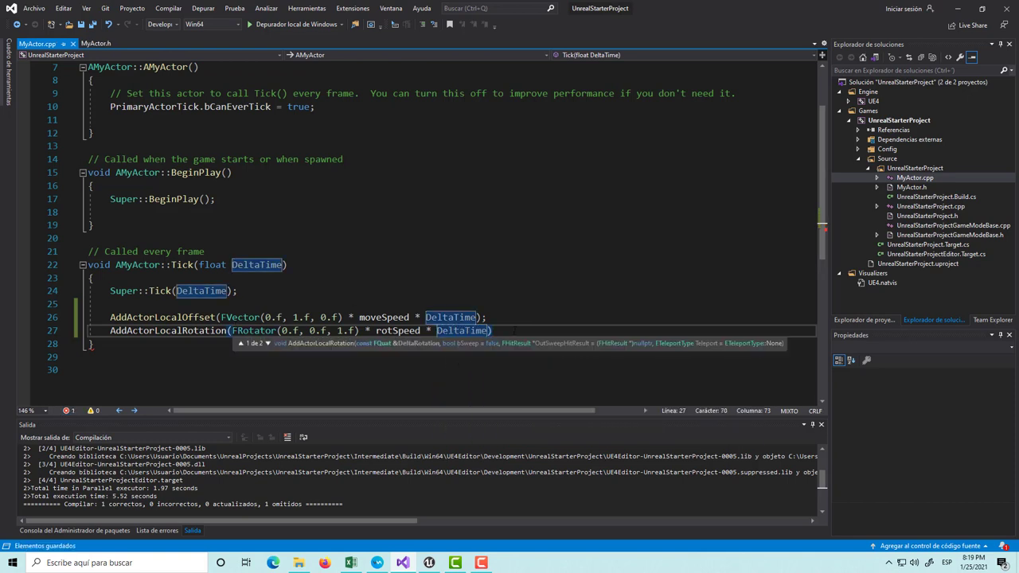
type(")")
key("ctrl+s")
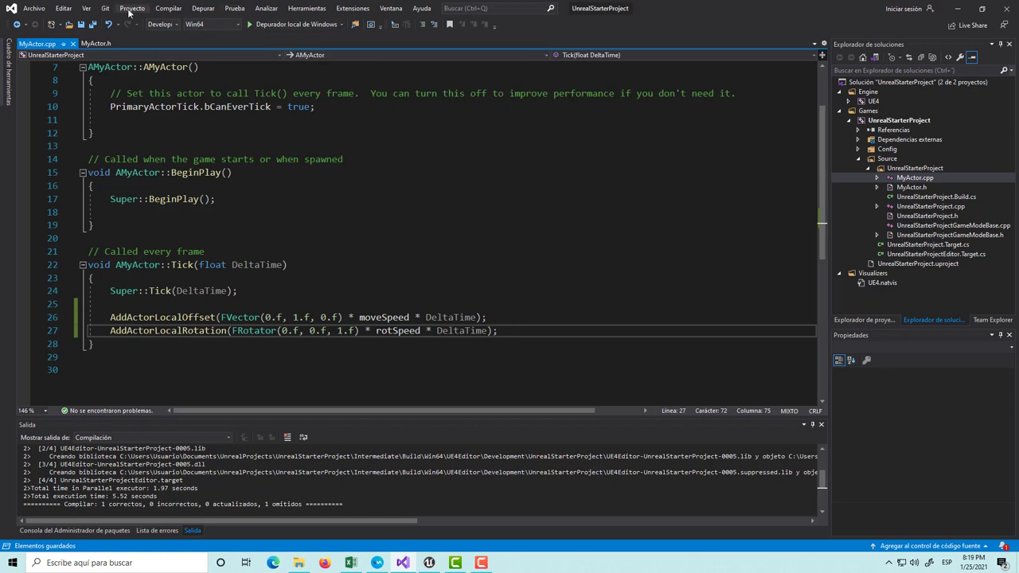
left_click(168, 8)
left_click(191, 30)
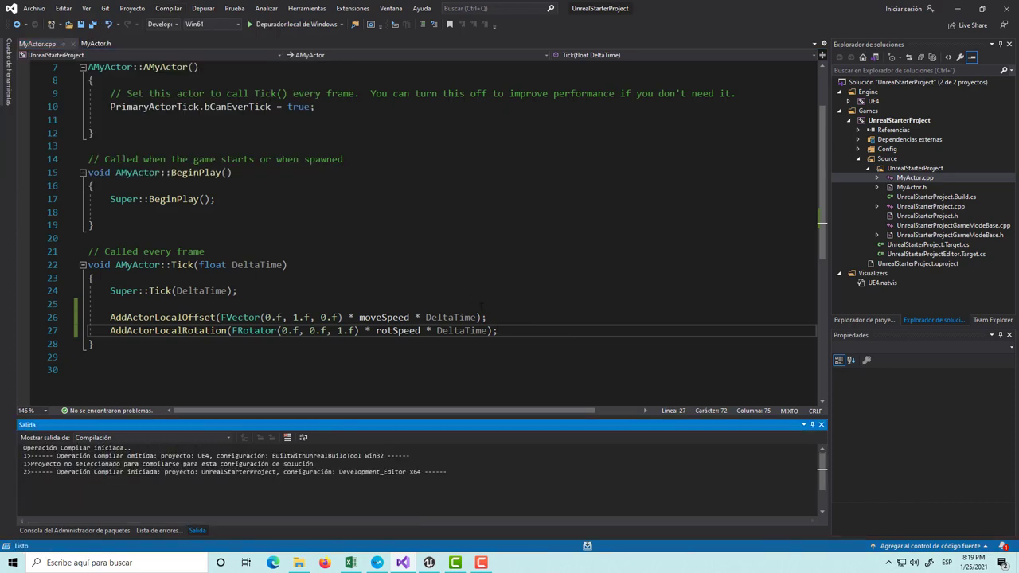
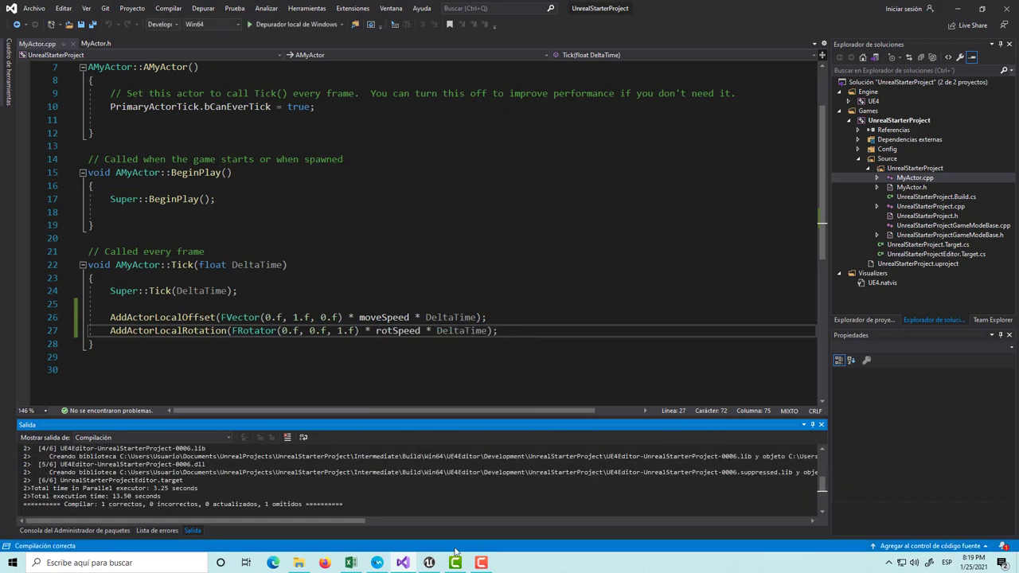
- Switch from Visual Studio to the Unreal Editor showing map1 and BP_MyActor
left_click(430, 564)
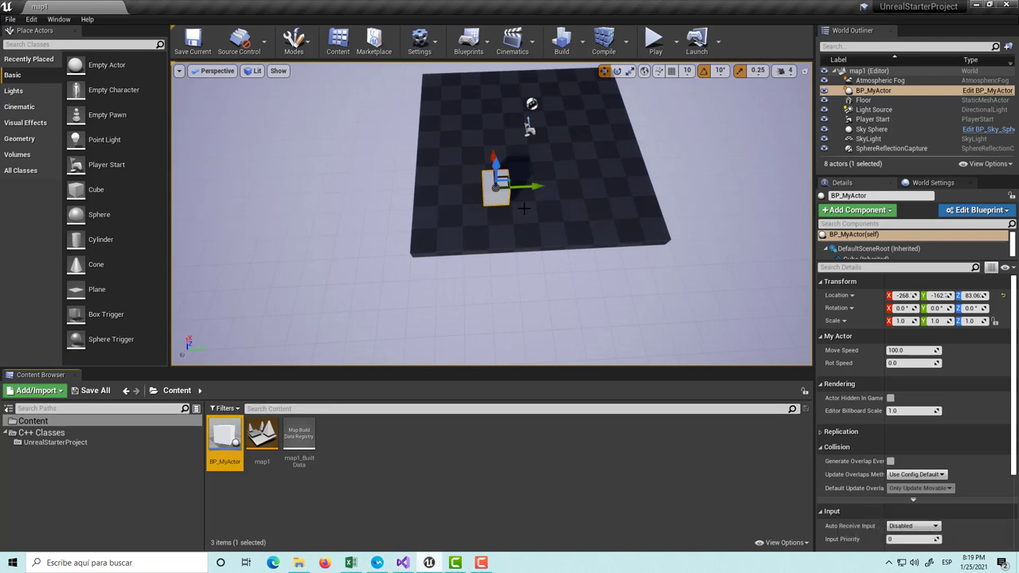
- Duplicate the BP_MyActor cube and move the copy toward the far end of the floor
left_click(499, 201)
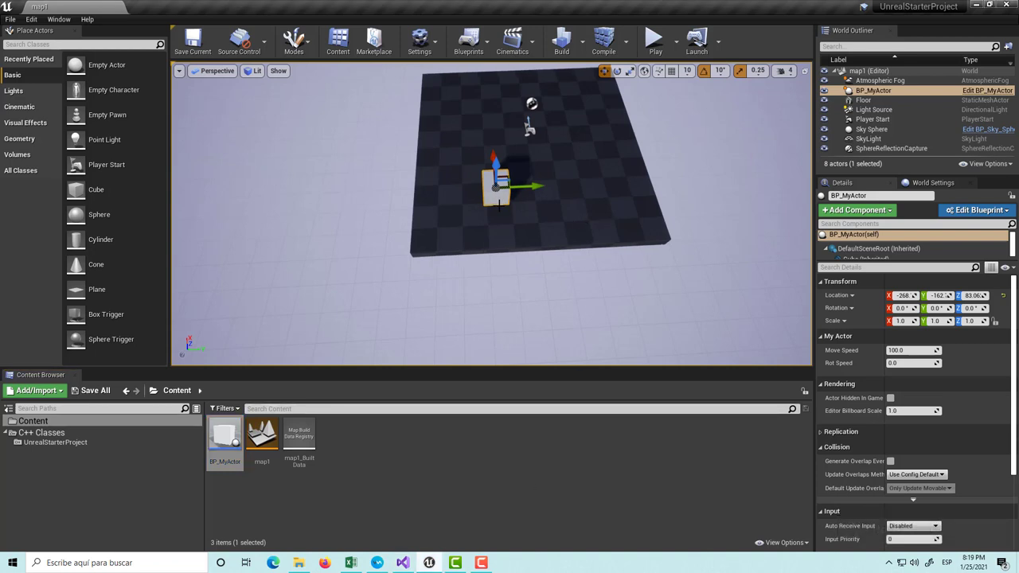
left_click(224, 438)
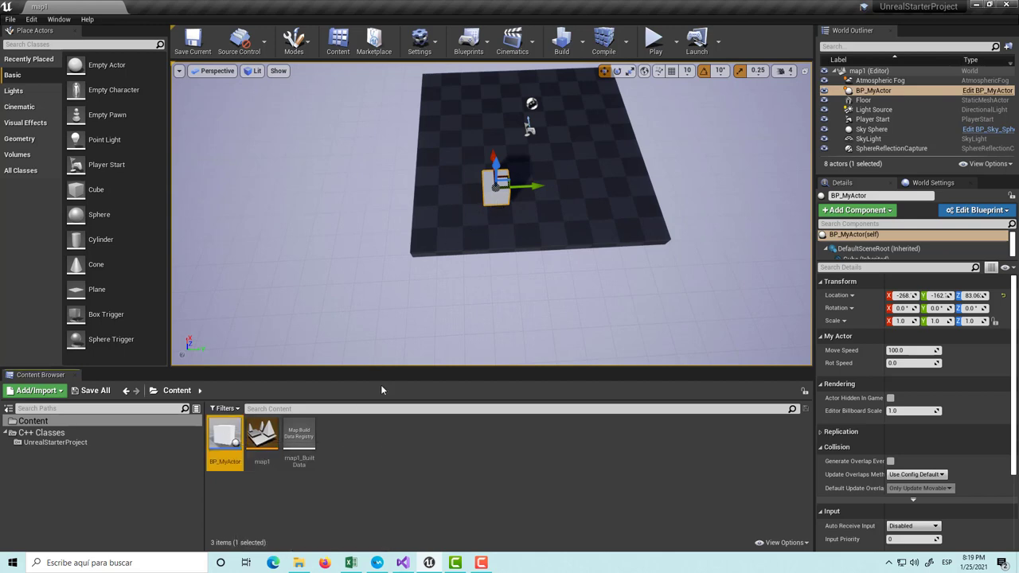
left_click(493, 197)
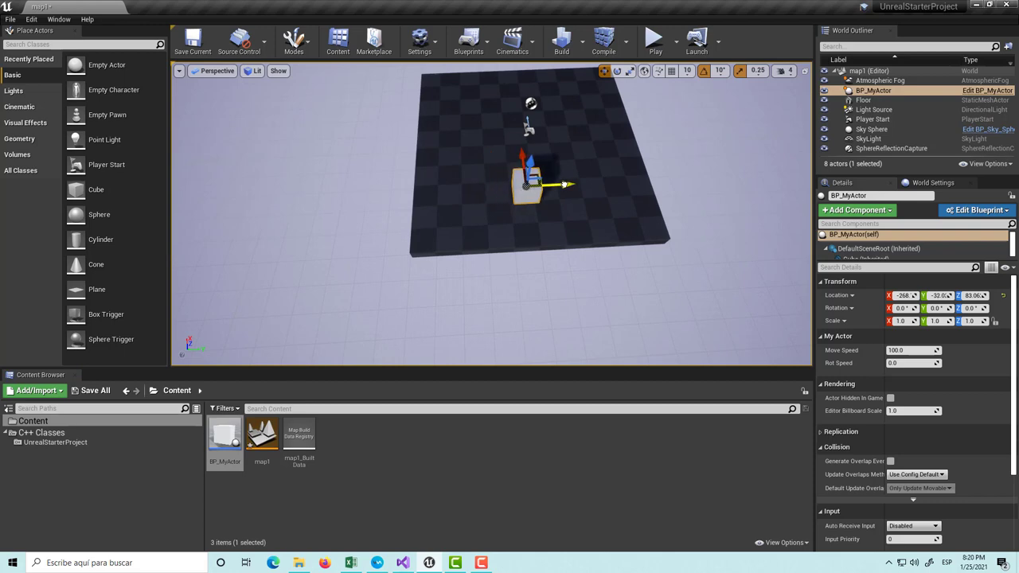
mouse_move(534, 185)
left_mouse_down()
mouse_move(515, 186)
mouse_move(548, 190)
left_mouse_up()
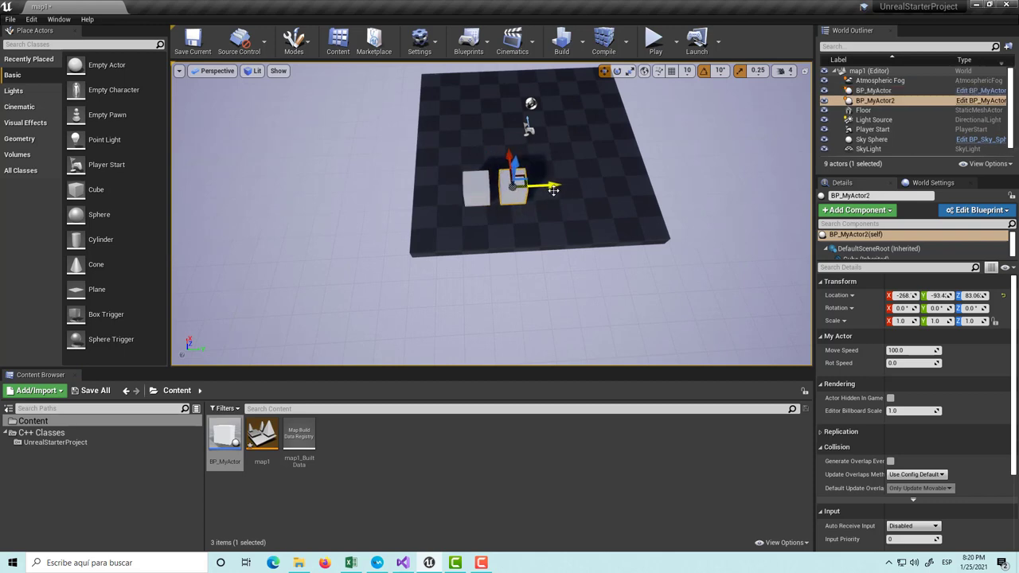
left_click(553, 190, "alt")
mouse_move(497, 189)
left_mouse_down()
mouse_move(571, 182)
mouse_move(546, 102)
left_mouse_up()
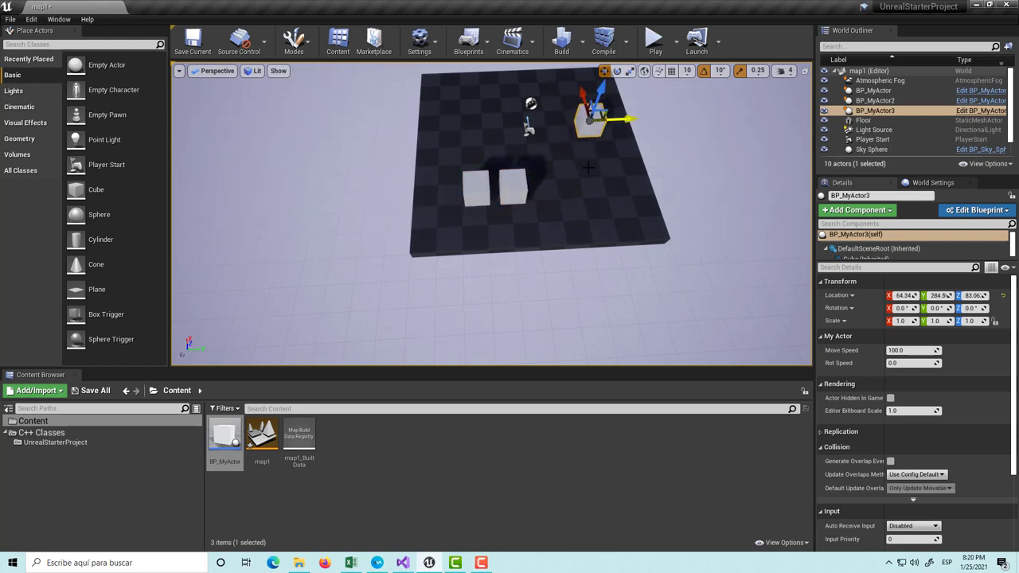
- Reposition BP_MyActor2 beside the other cube, further along its X axis
left_click(513, 189)
left_click_drag(548, 187, 598, 187)
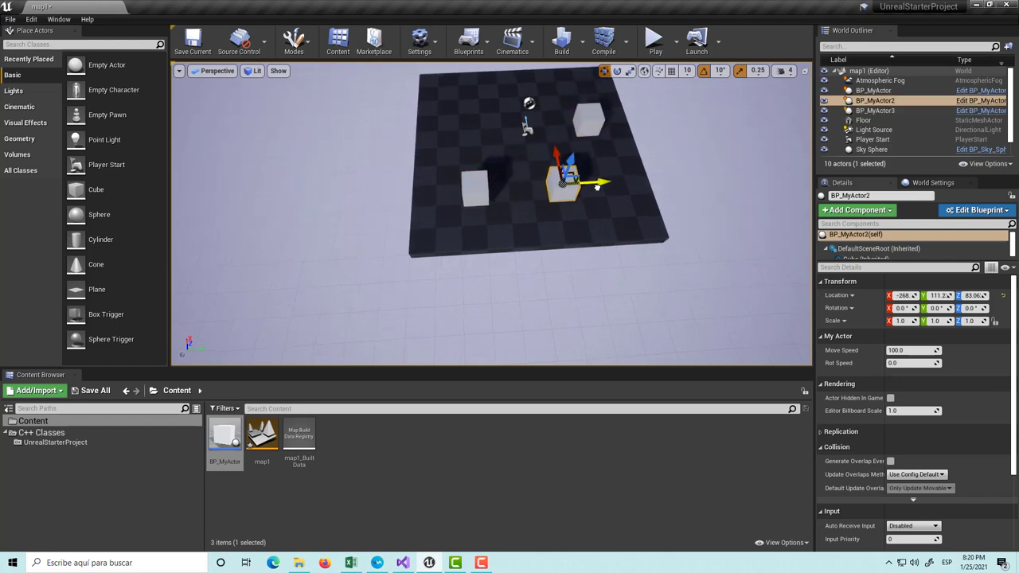
left_click_drag(555, 158, 529, 127)
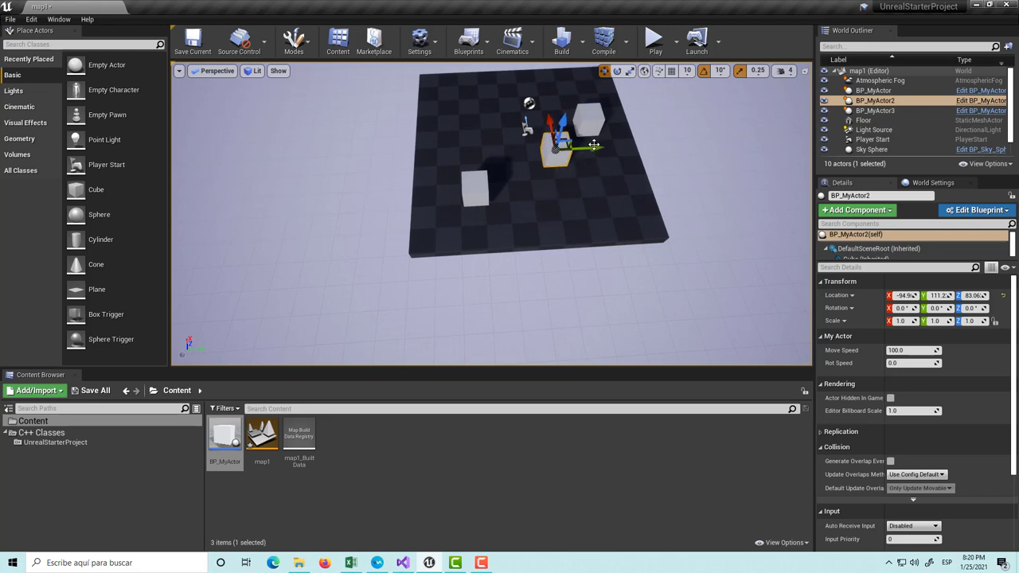
left_click_drag(594, 144, 496, 129)
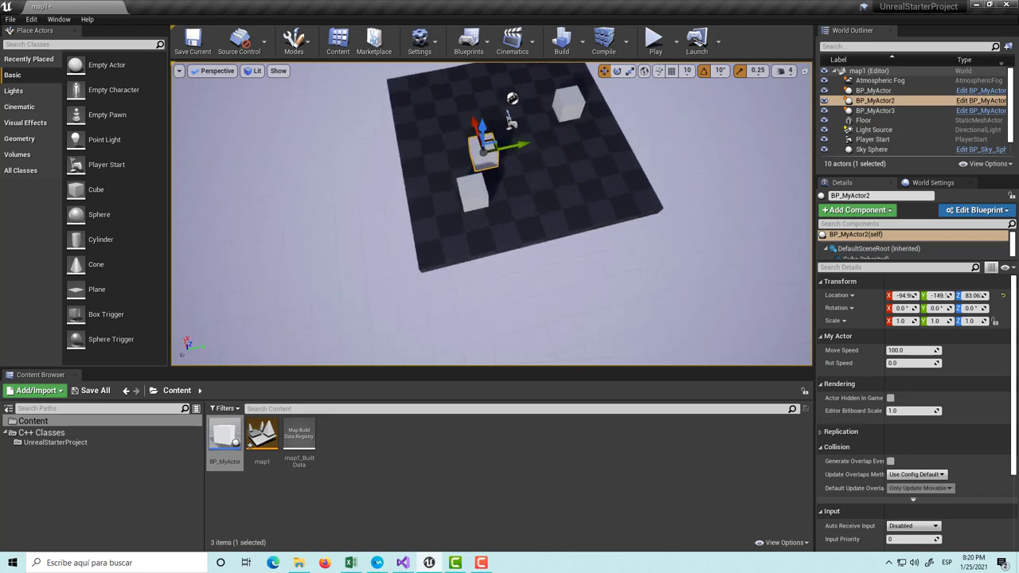
right_click_drag(418, 178, 366, 163)
left_click_drag(398, 174, 430, 166)
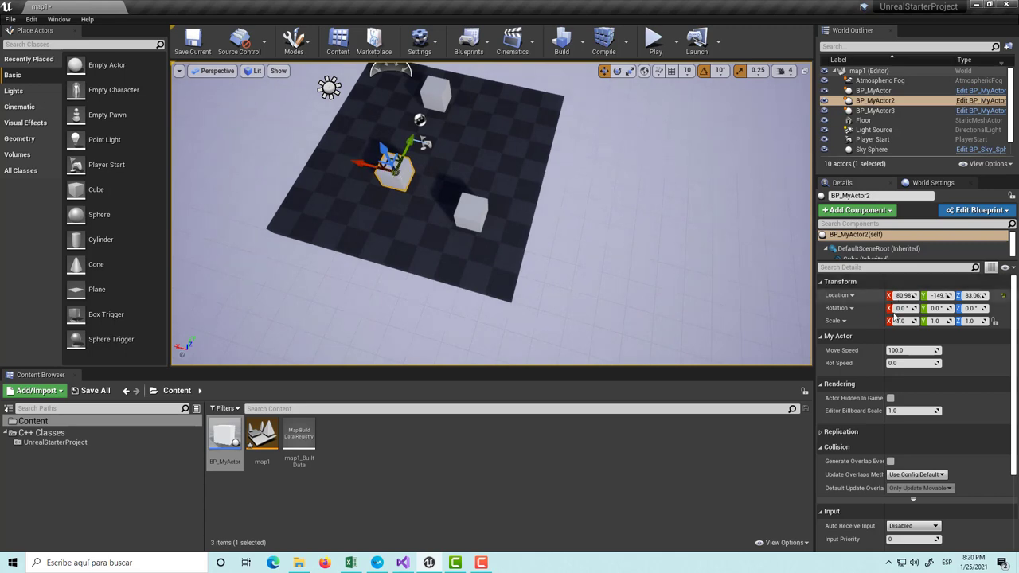
- Set BP_MyActor2's Rot Speed to 100 and Move Speed to 0
left_click(909, 363)
type("100")
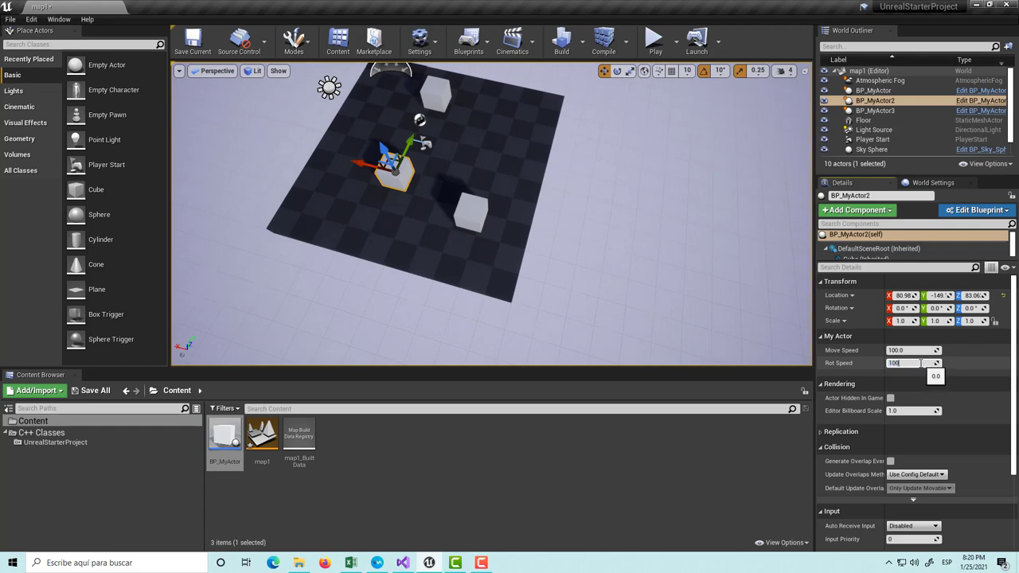
left_click(915, 351)
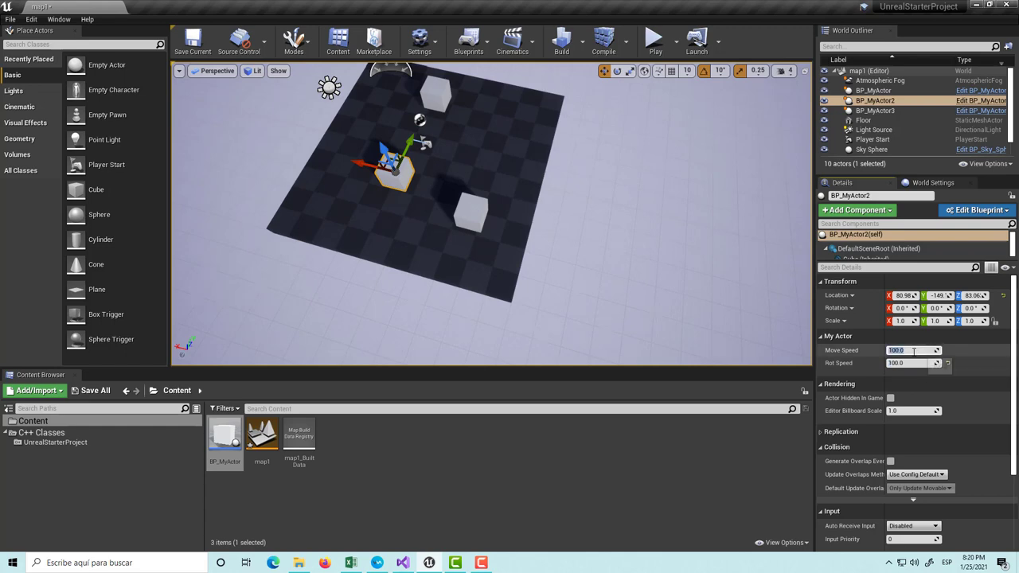
type("0")
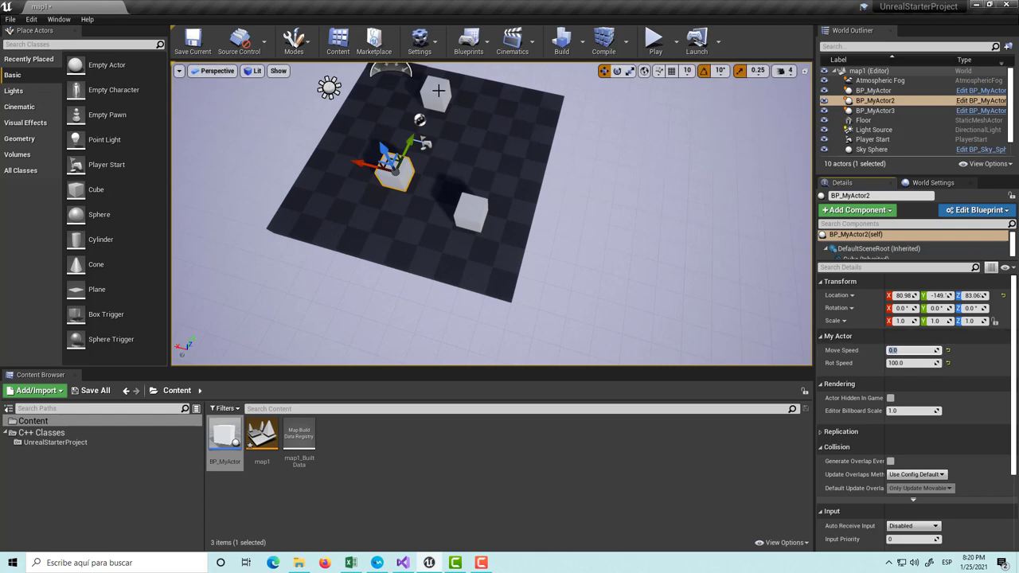
- Give BP_MyActor3 Rot Speed 40 and Move Speed 50, then save map1
left_click(435, 91)
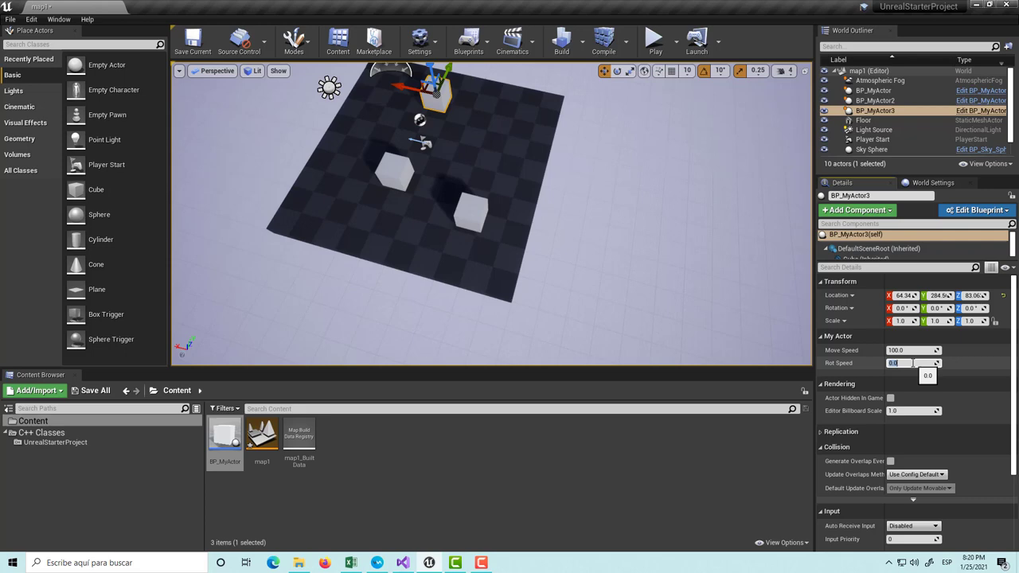
left_click(914, 363)
type("40")
key("Return")
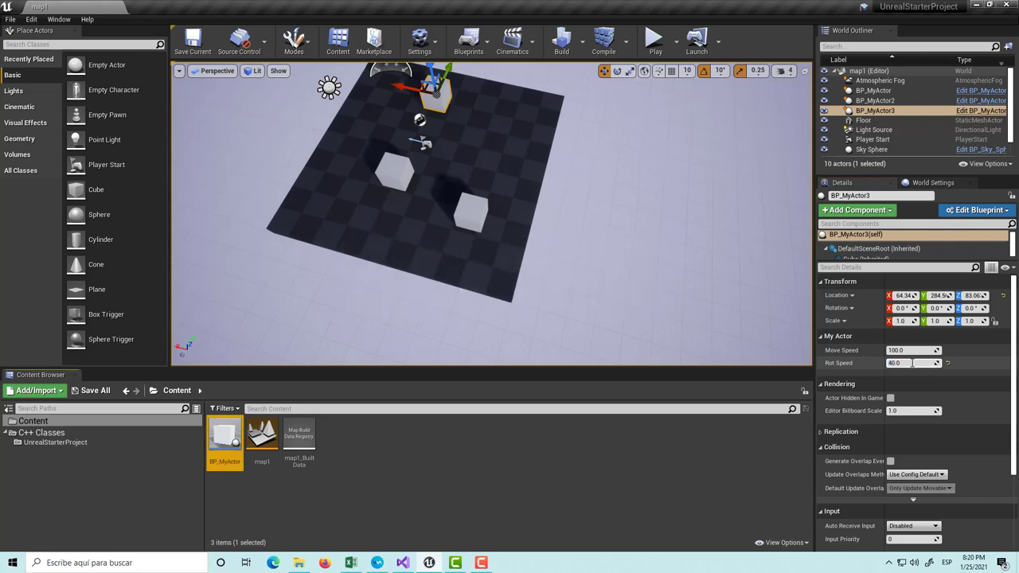
right_click_drag(582, 207, 538, 187)
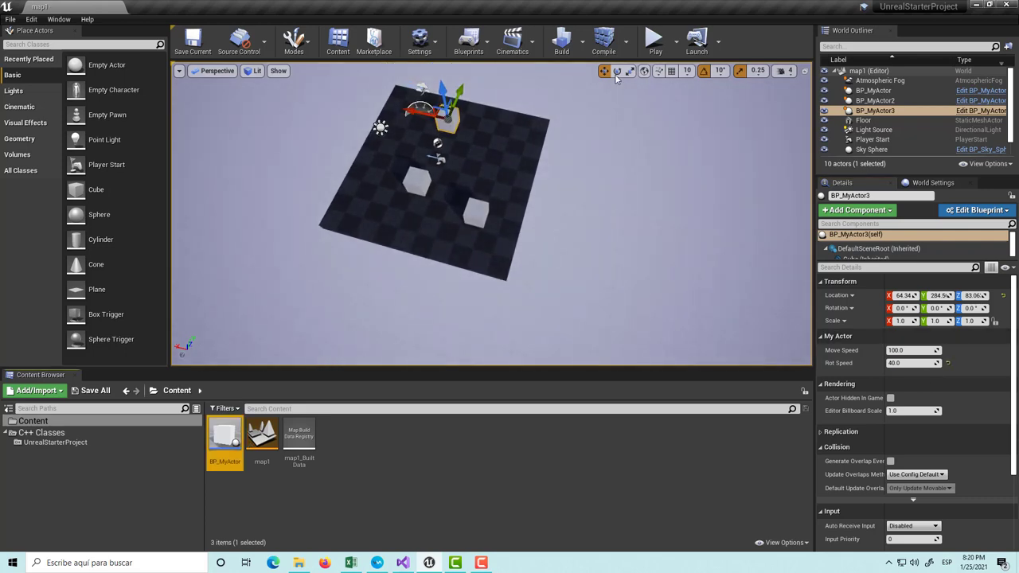
left_click(909, 351)
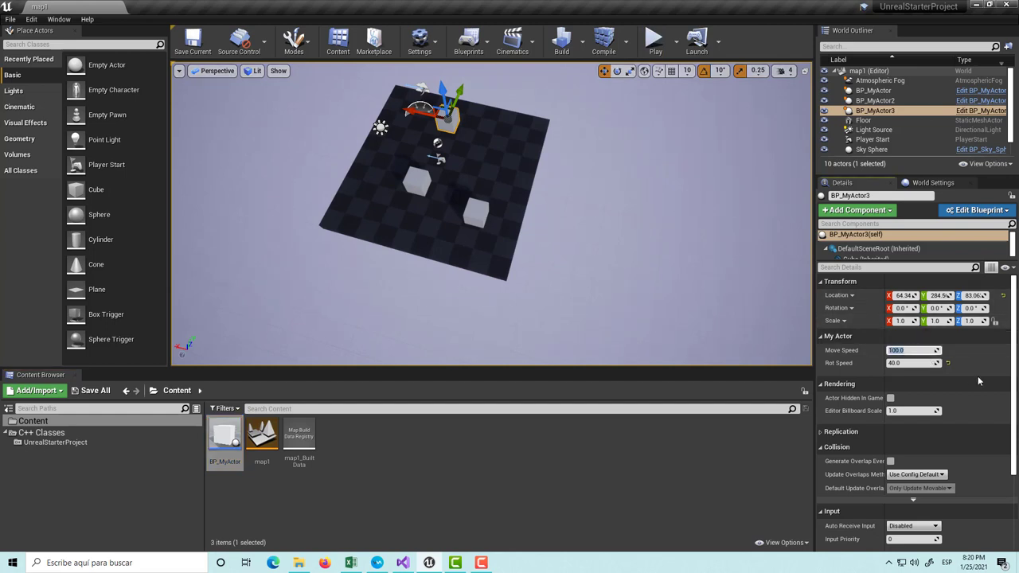
type("50")
key("Return")
key("ctrl+s")
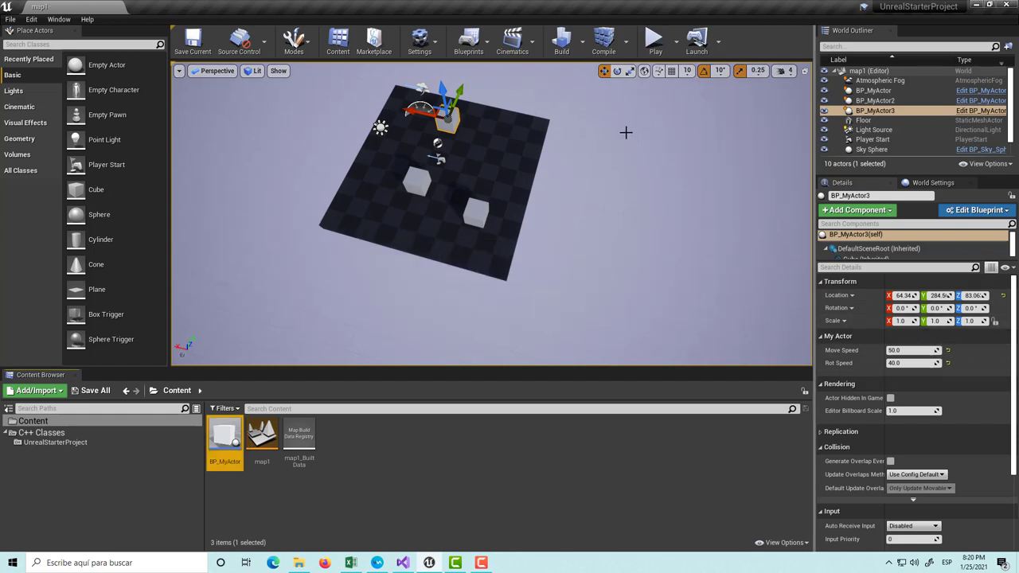
left_click(653, 40)
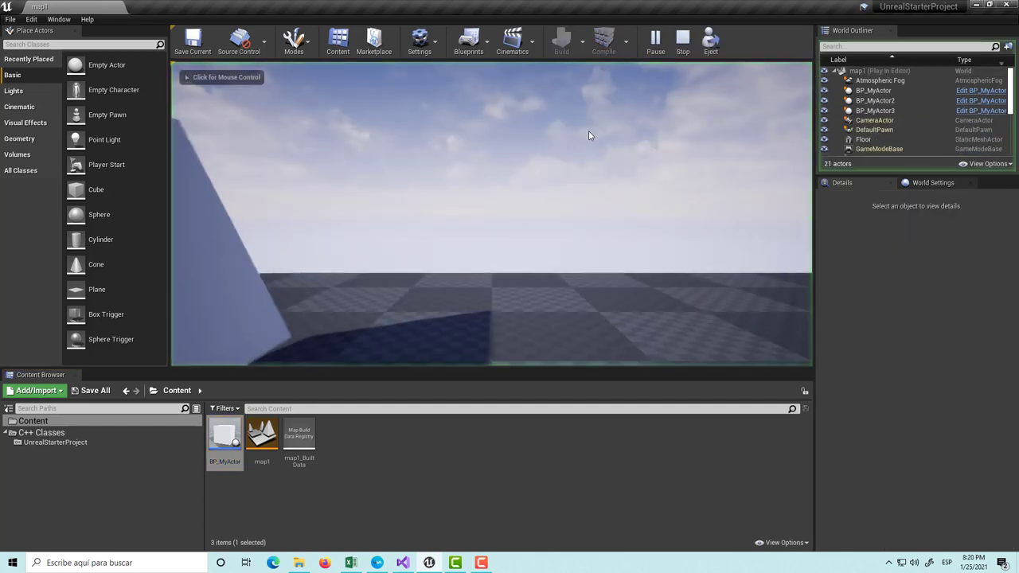
left_click(571, 236)
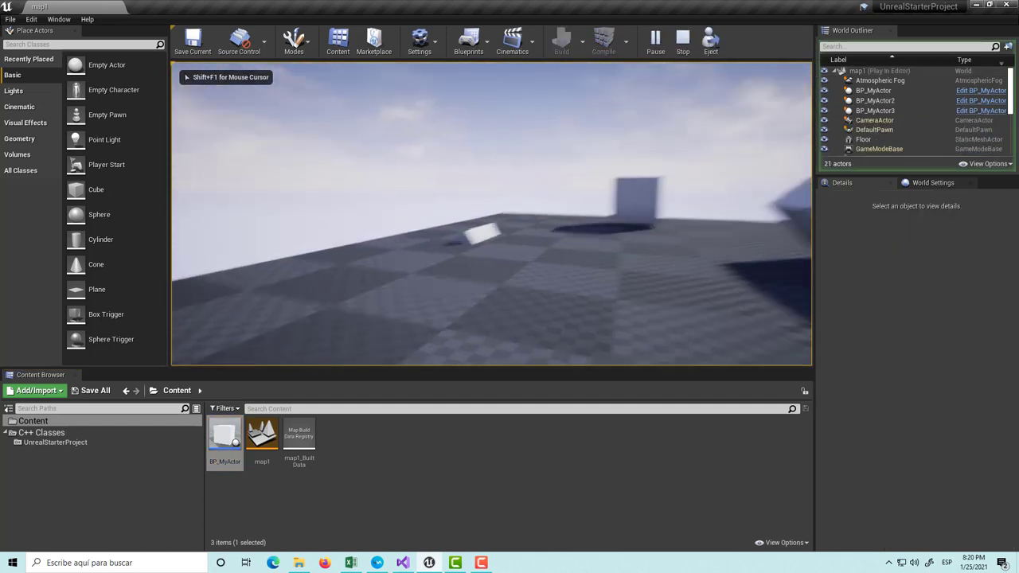
key("s")
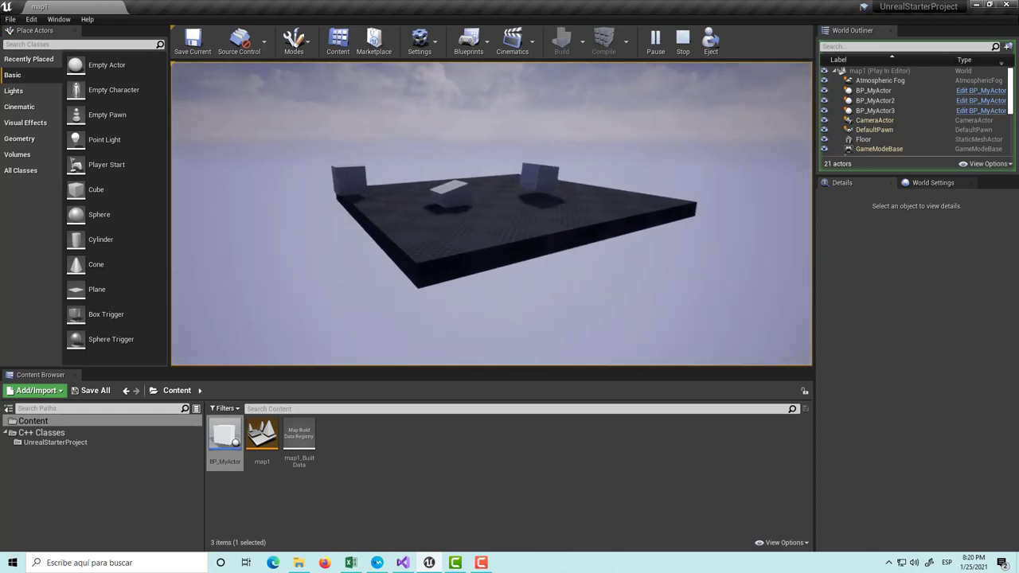
key("w")
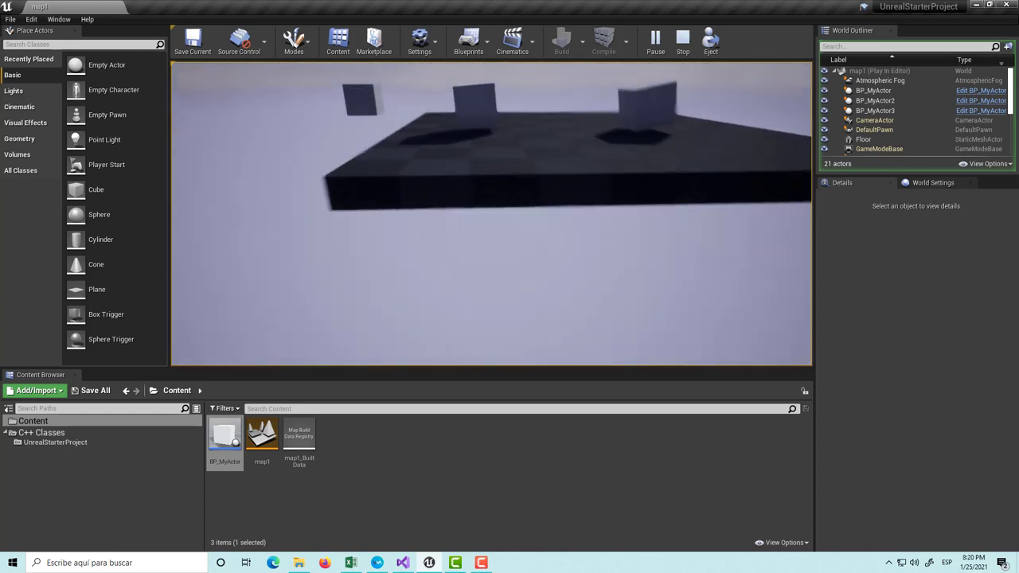
key("w")
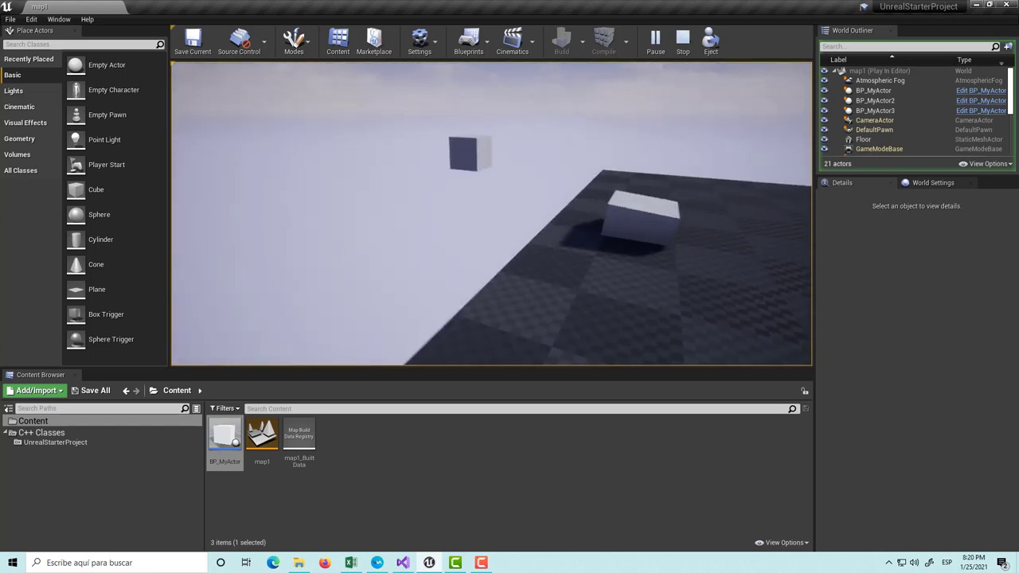
key("s")
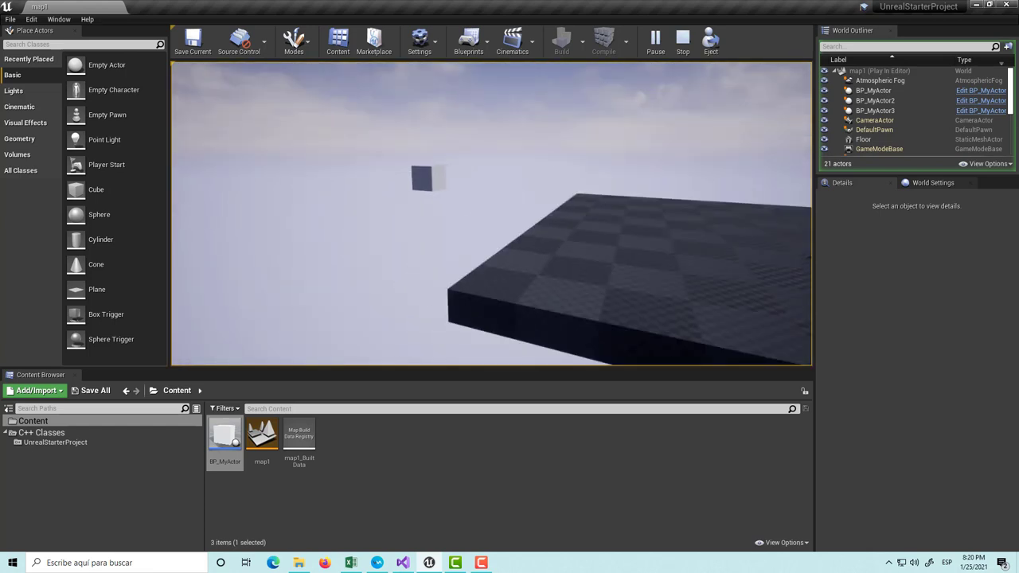
key("w")
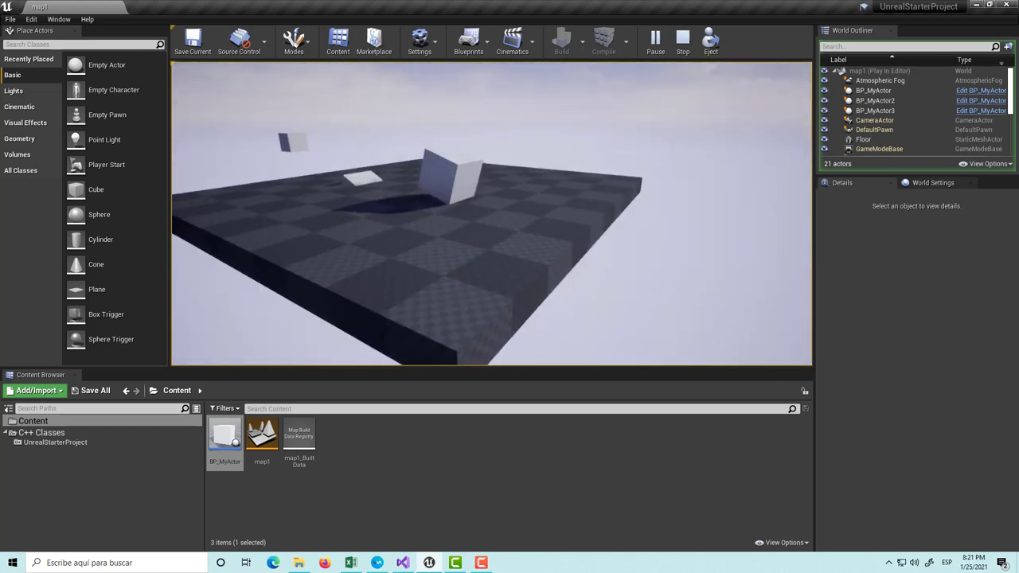
key("s")
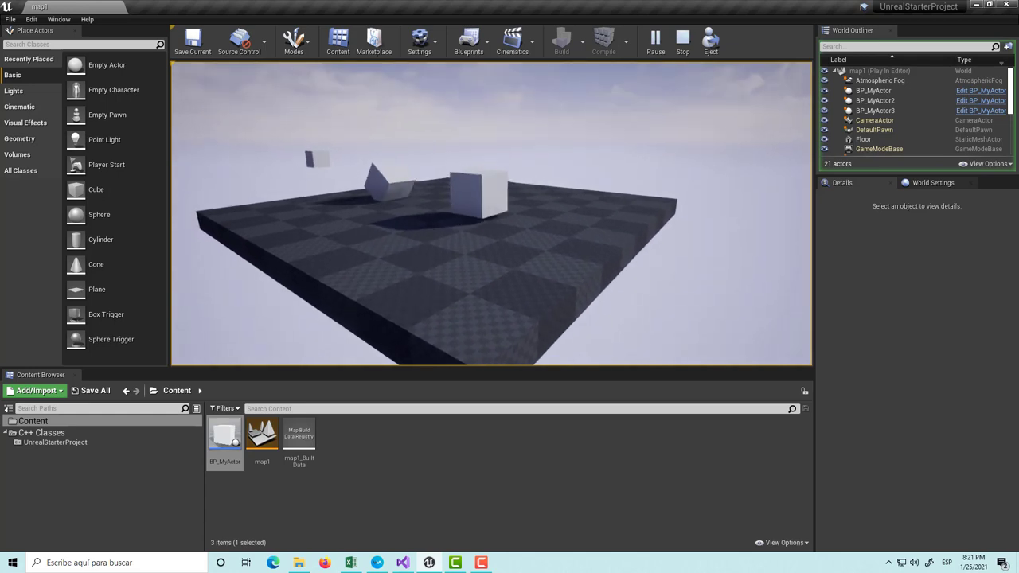
key("w")
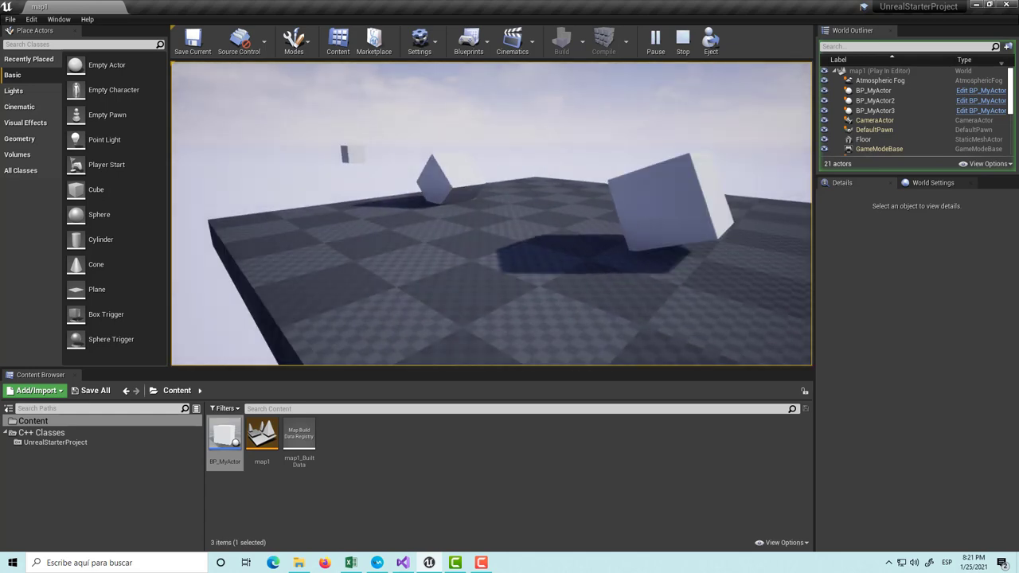
key("w")
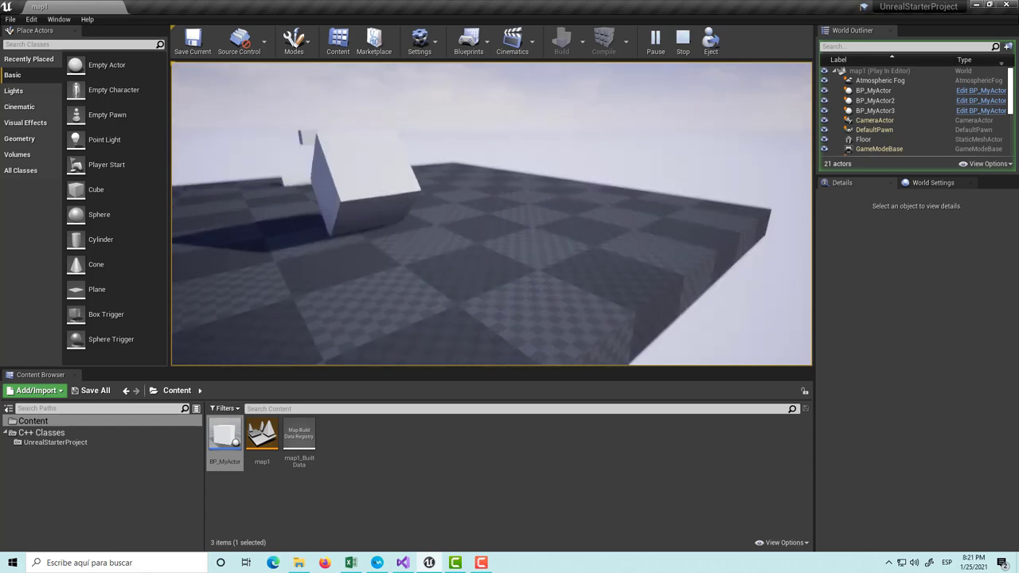
key("w")
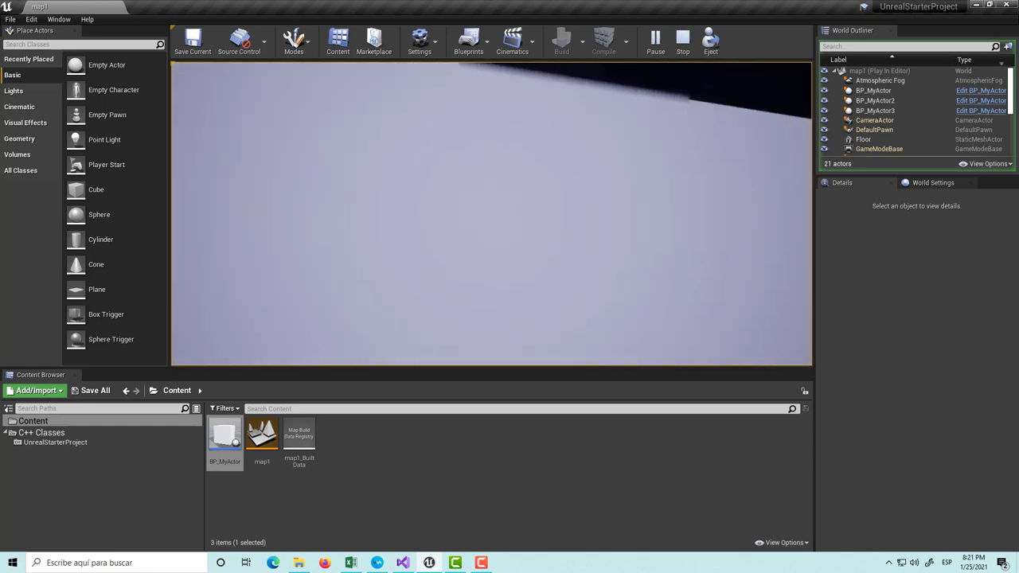
key("w")
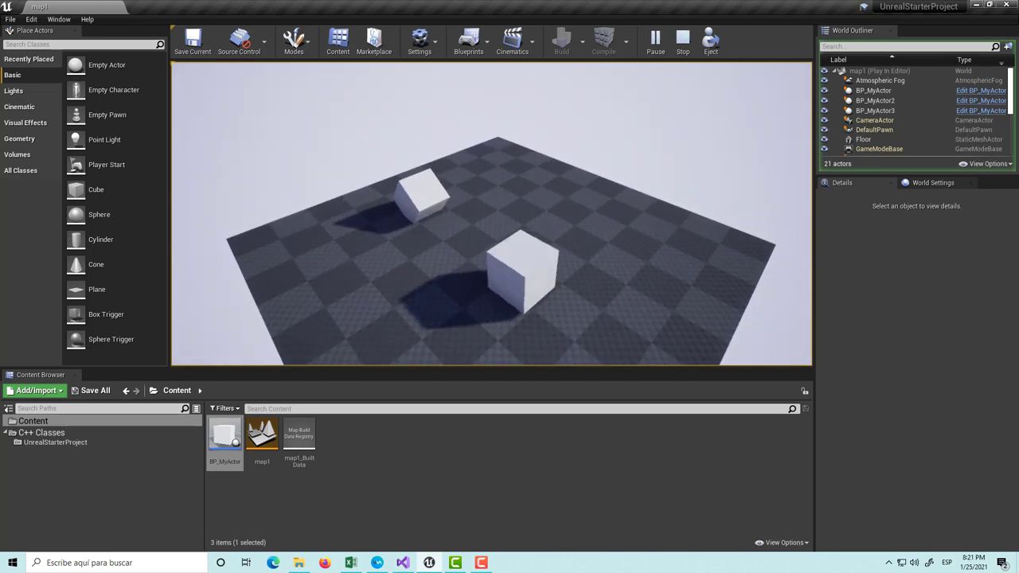
- Stop the play session and change the Tick FRotator to (0.f, 1.f, 0.f) in MyActor.cpp, saving it
key("Escape")
left_click(402, 562)
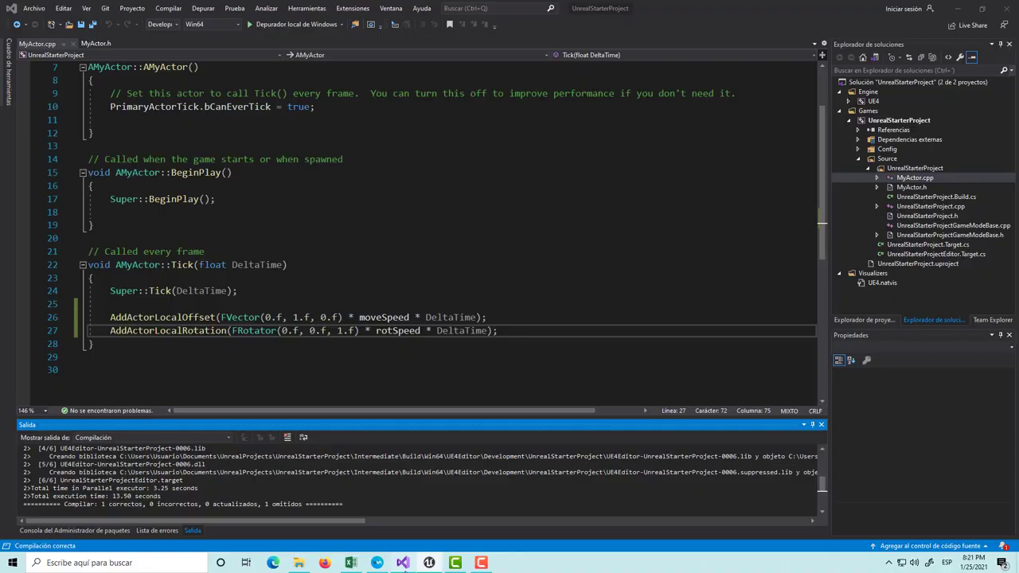
left_click(355, 331)
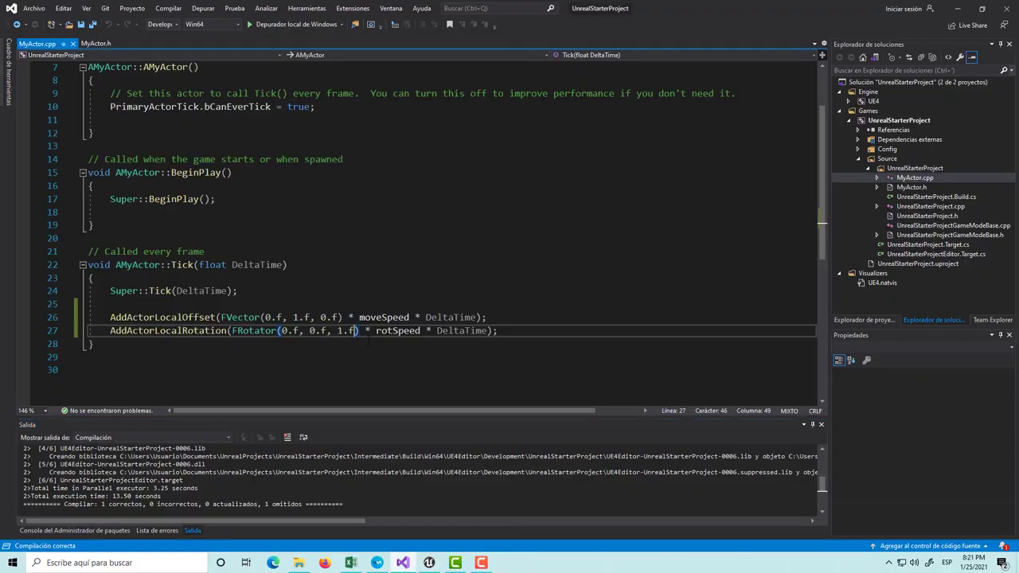
key("Left")
key("Left")
key("BackSpace")
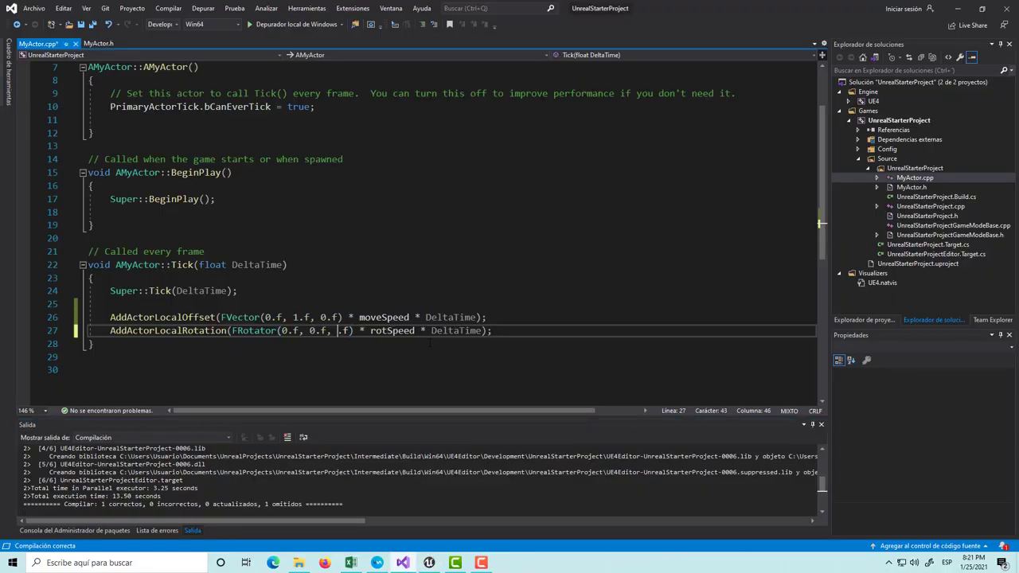
type("0")
key("ctrl+s")
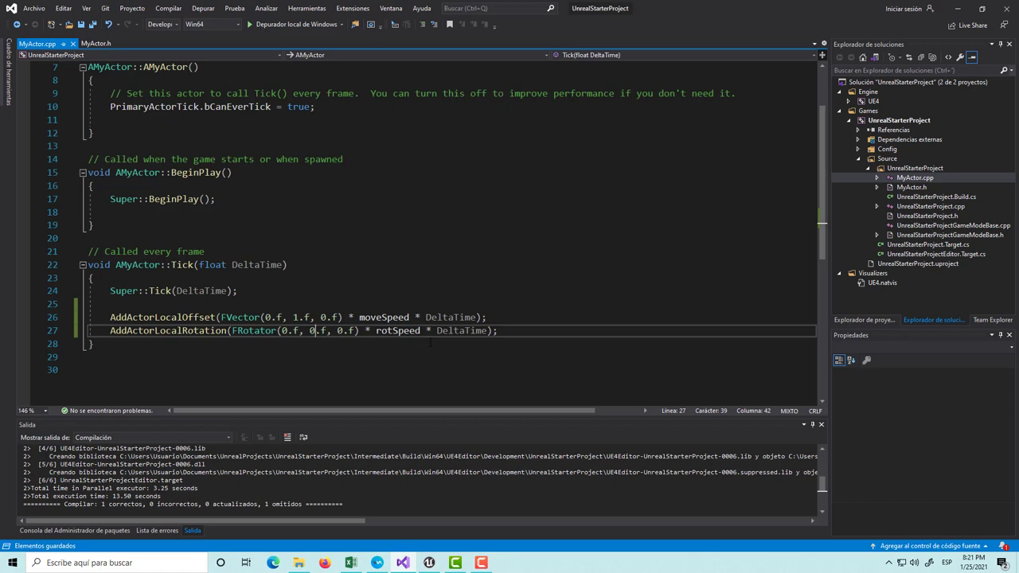
key("BackSpace")
type("1")
key("ctrl+s")
- Rebuild the whole solution and return to the Unreal Editor
left_click(168, 8)
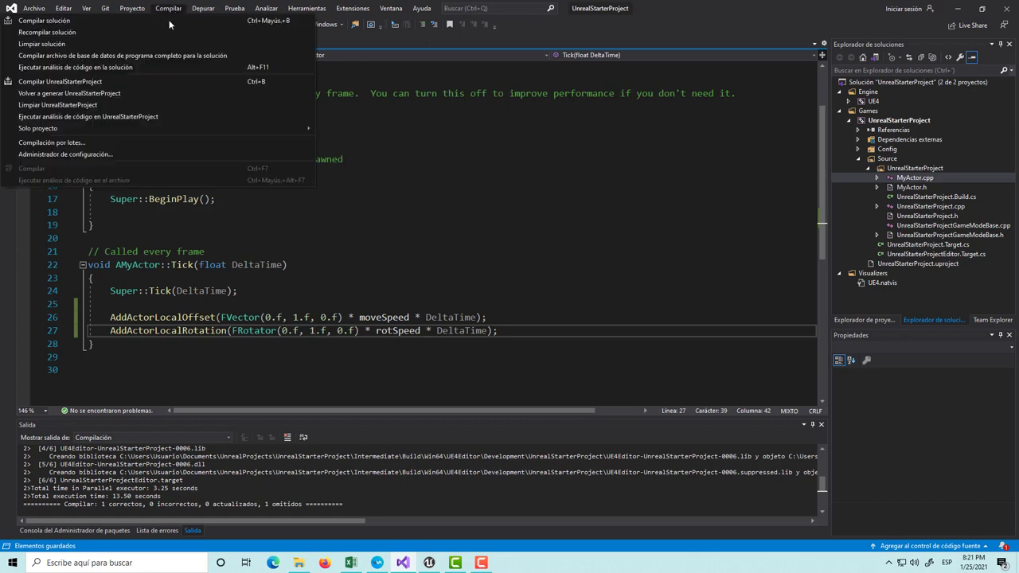
left_click(132, 21)
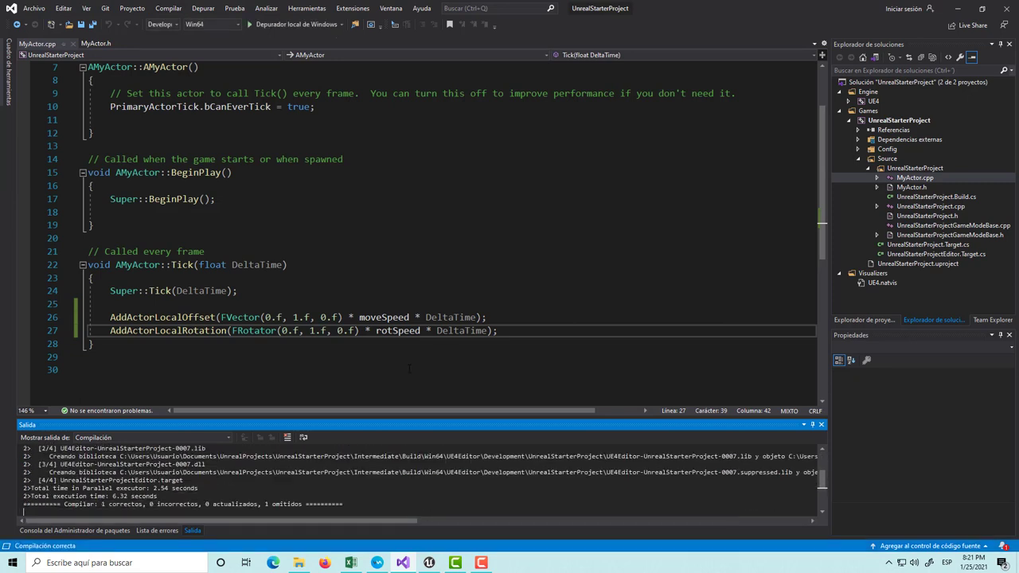
left_click(437, 565)
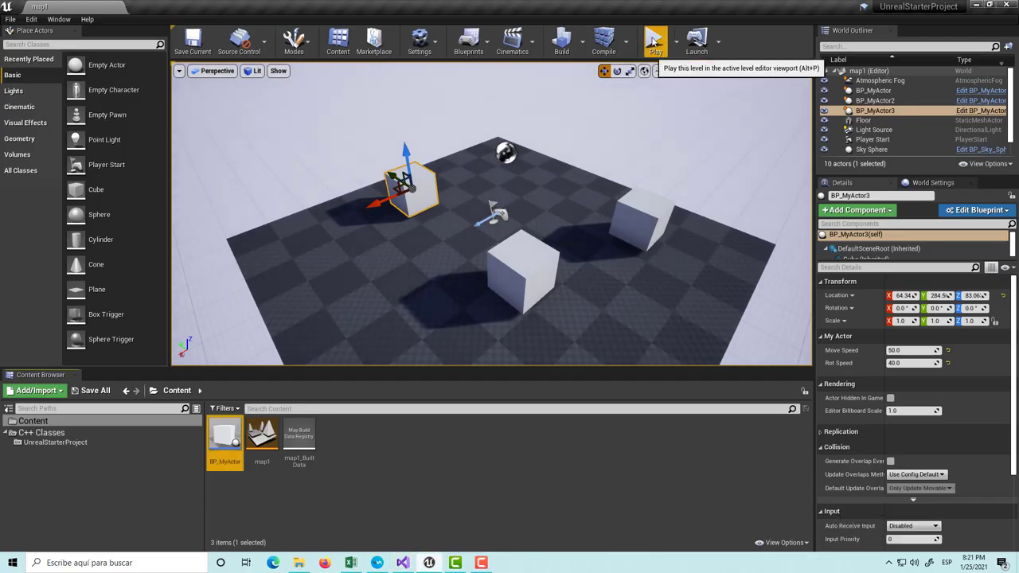
left_click(656, 38)
left_click(561, 211)
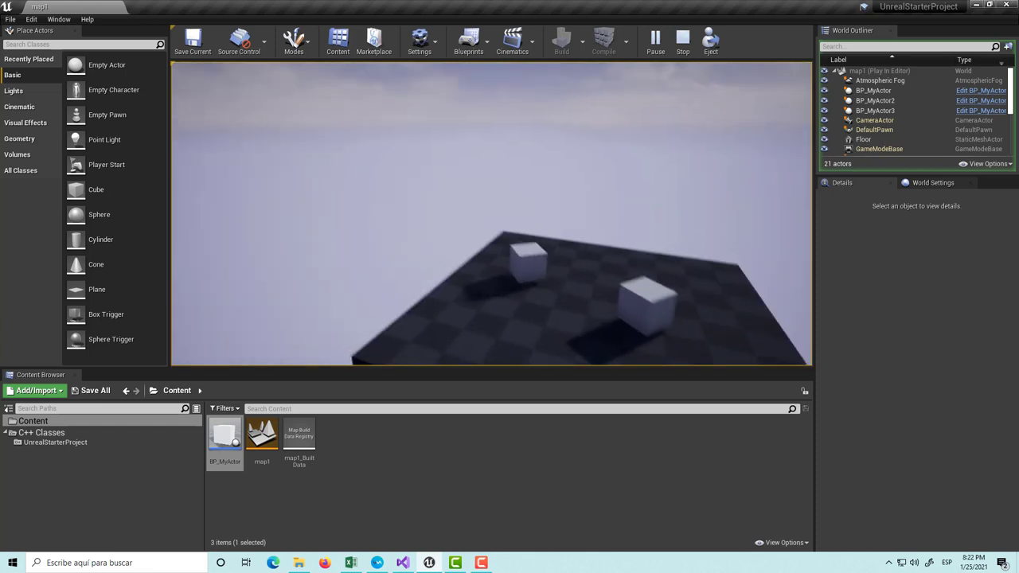
key("Escape")
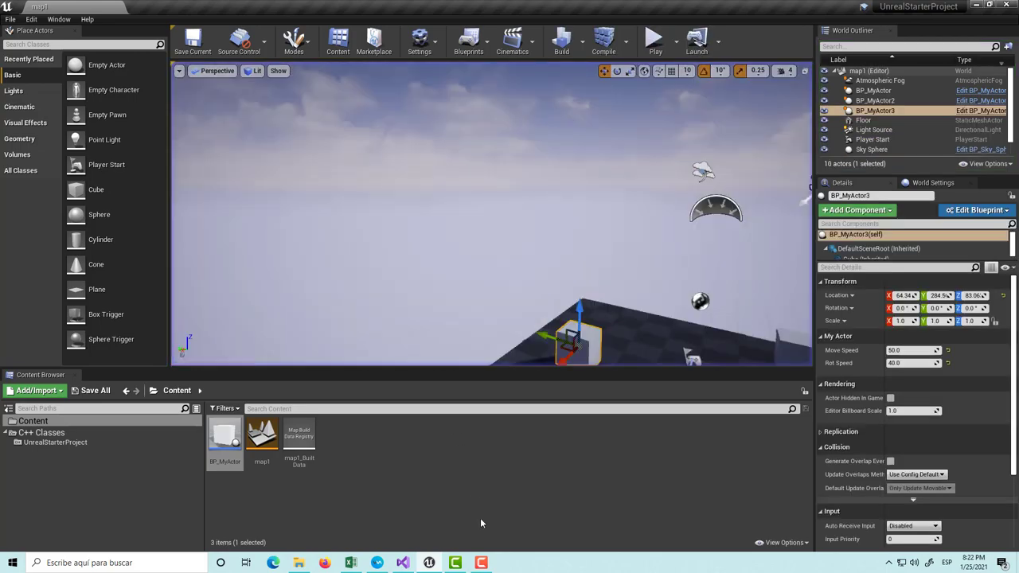
- Change the line 26 movement FVector to (0.f, 0.f, 1.f) in MyActor.cpp and return to Unreal
left_click(403, 563)
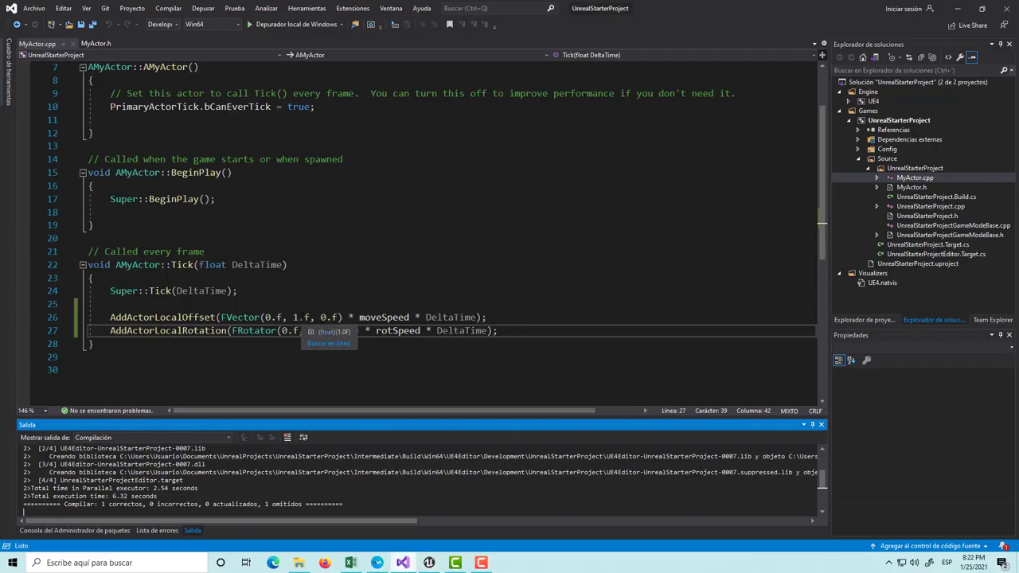
left_click(298, 317)
key("BackSpace")
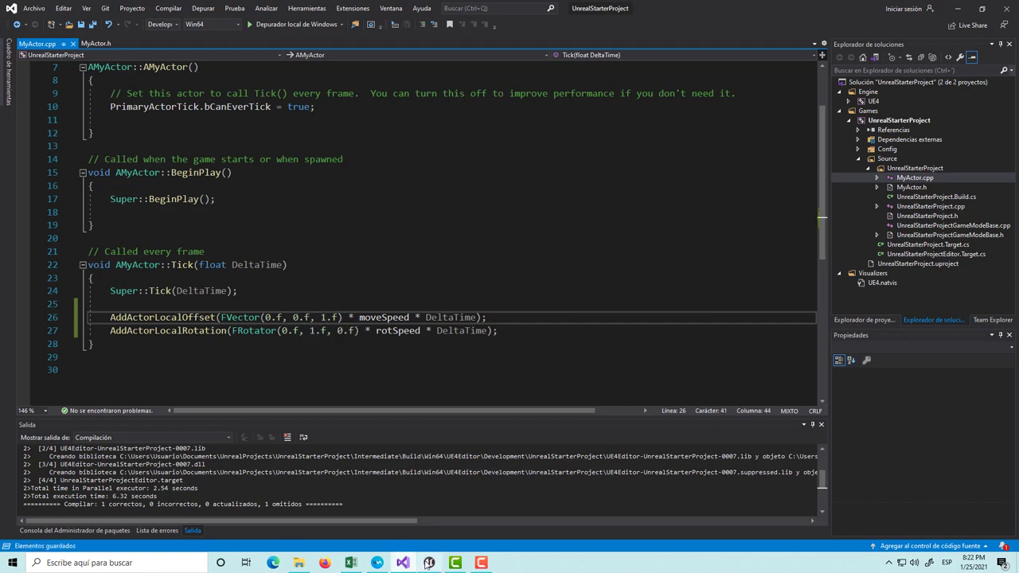
left_click(429, 563)
scroll(510, 156, "down", 3)
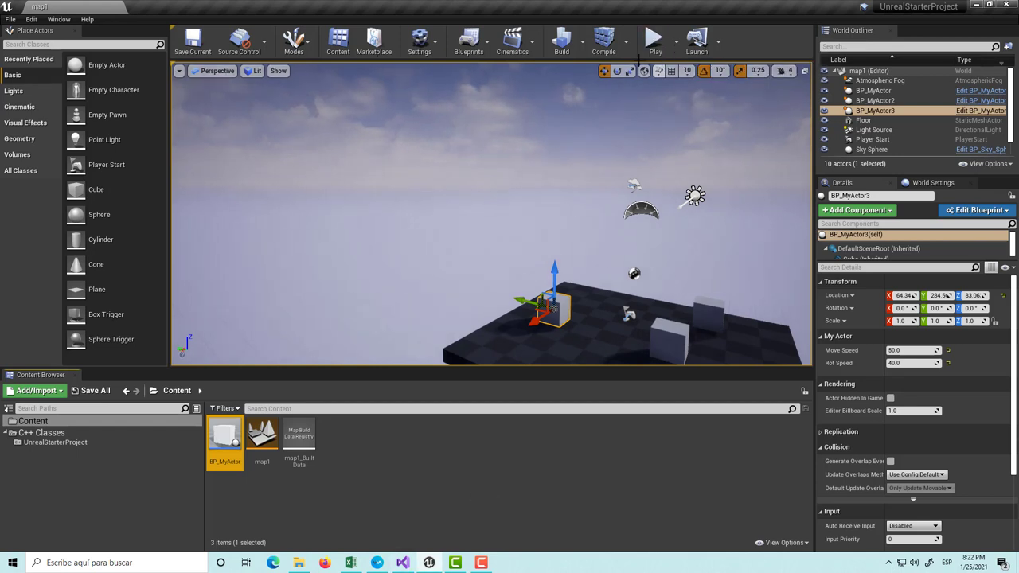
- Recompile the C++ code, play-test the level to watch the cubes rise, then stop playing
left_click(604, 40)
scroll(656, 270, "down", 2)
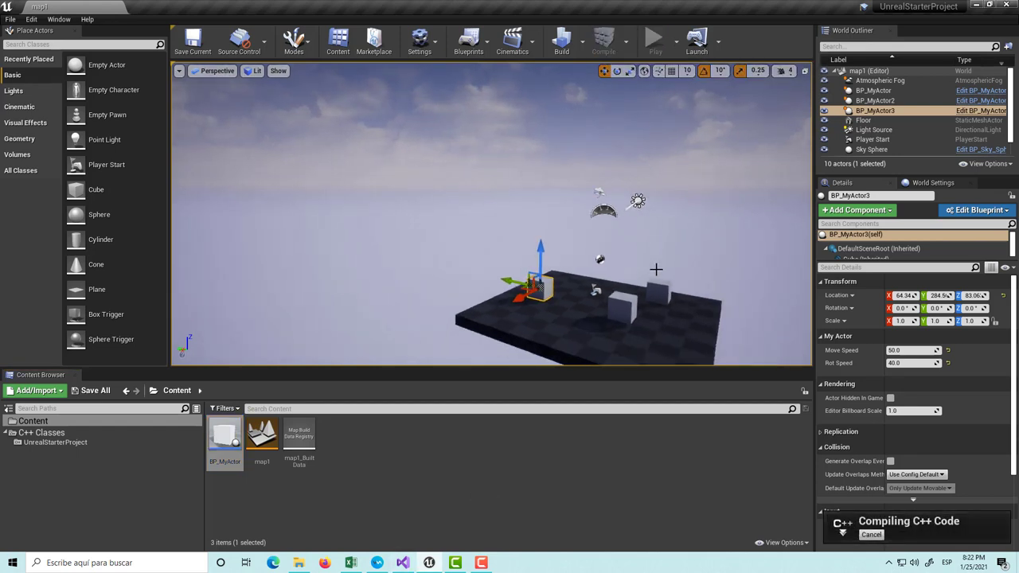
middle_click_drag(666, 285, 622, 256)
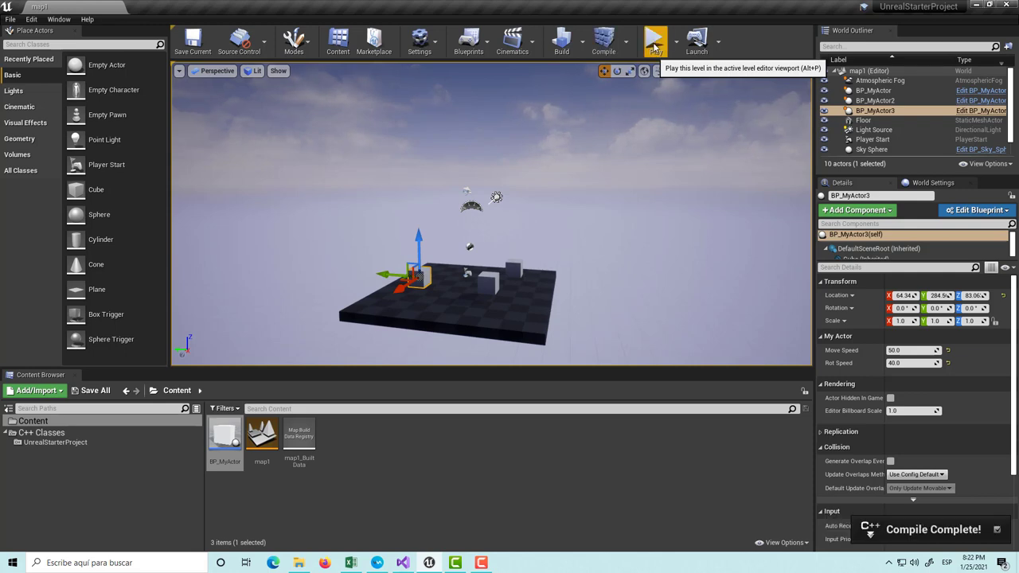
left_click(655, 48)
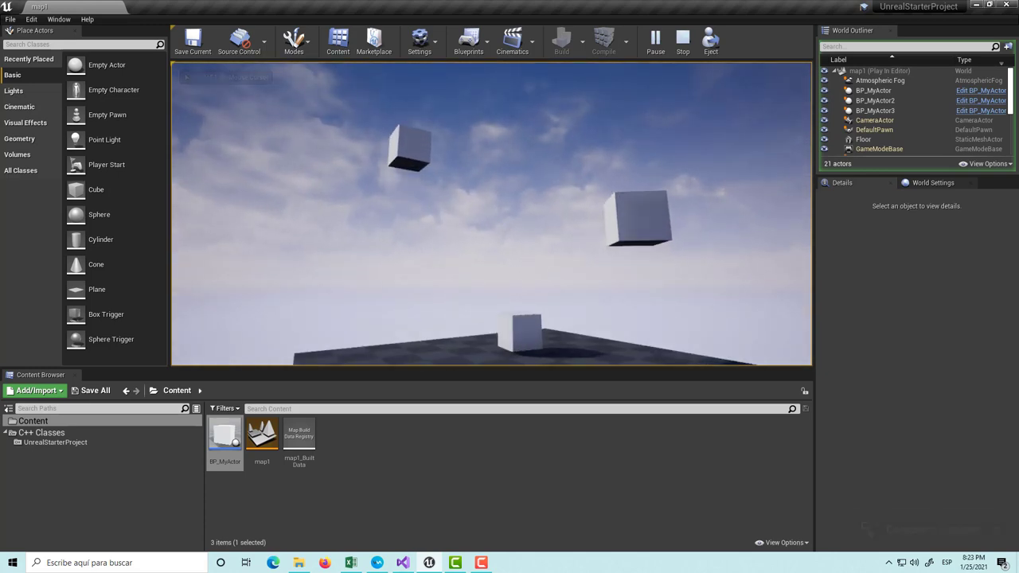
key("shift+F1")
key("Escape")
left_click(403, 563)
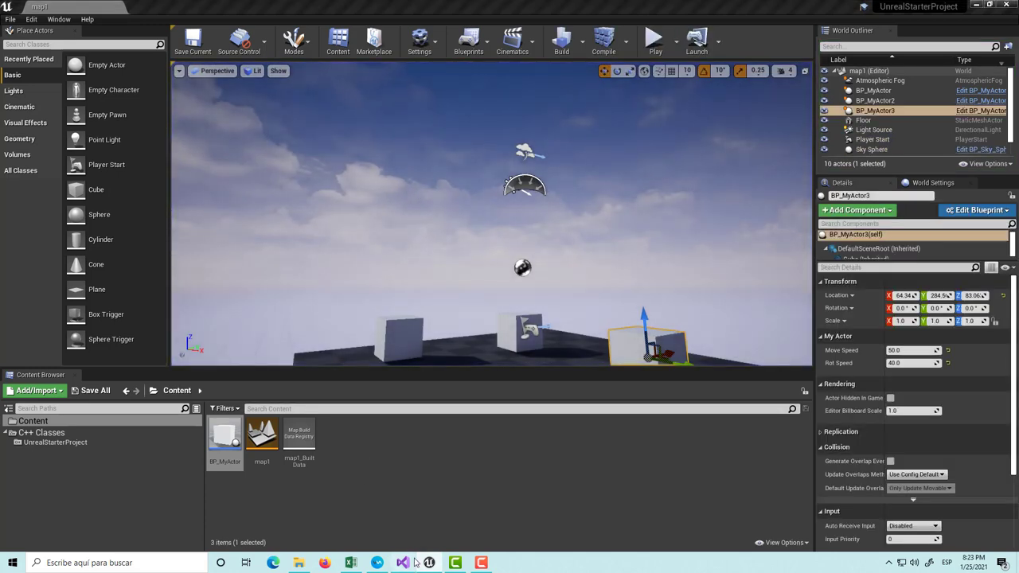
- Change the line 26 FVector to (0.f, 0.f, 0.f) and save MyActor.cpp
key("BackSpace")
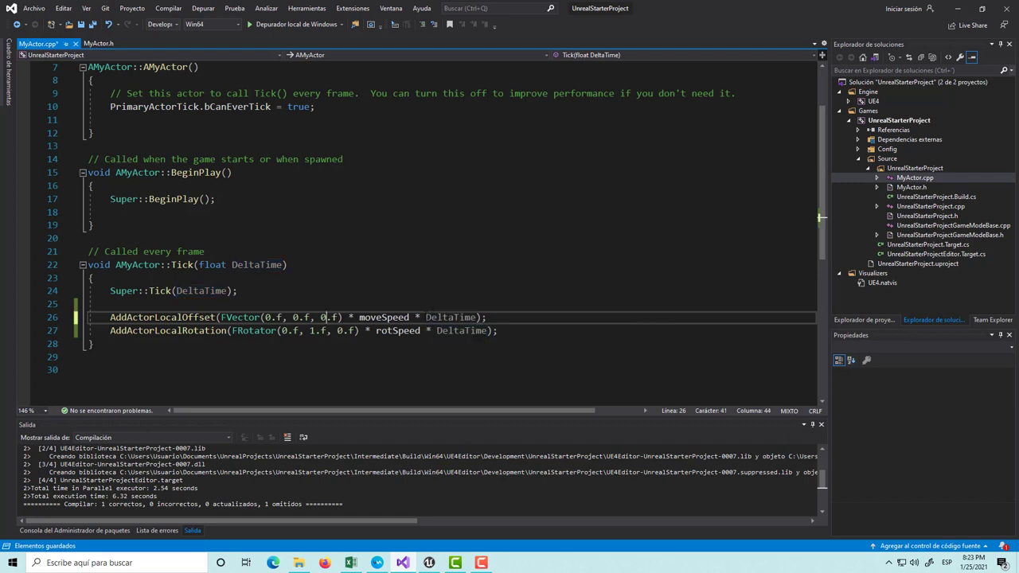
key("ctrl+s")
left_click(331, 317)
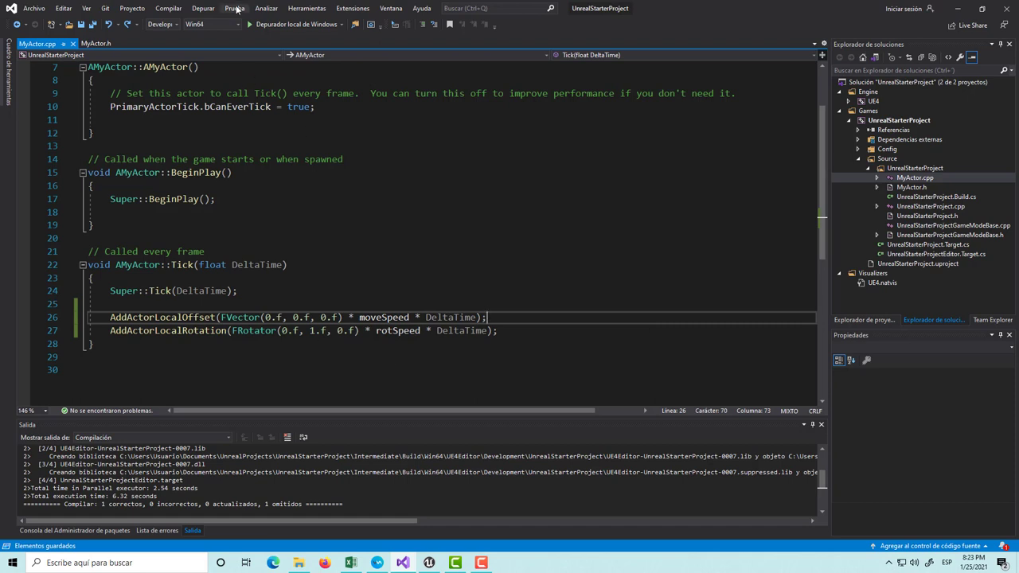
- Build the whole solution from the Compilar menu
left_click(170, 8)
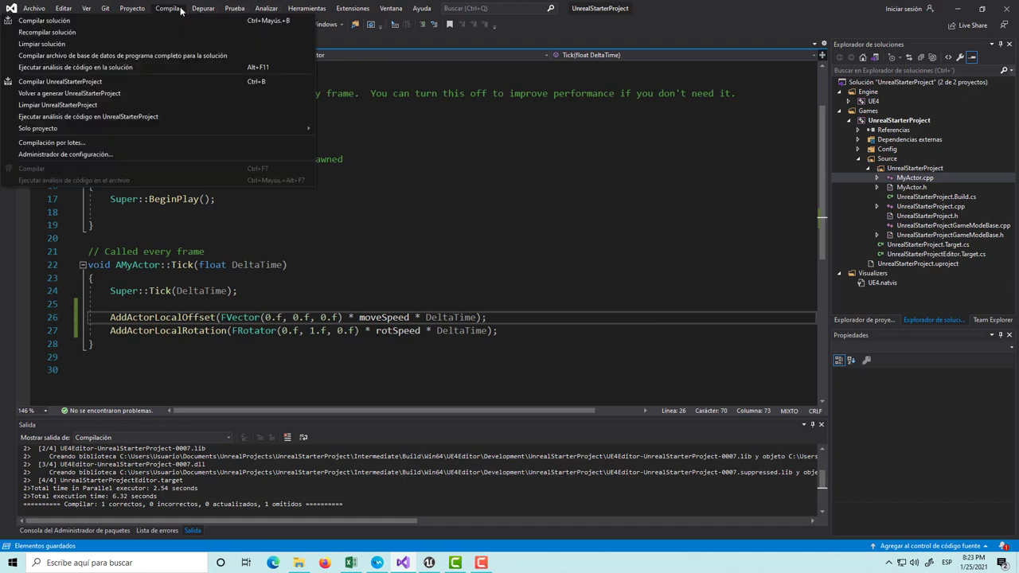
left_click(102, 28)
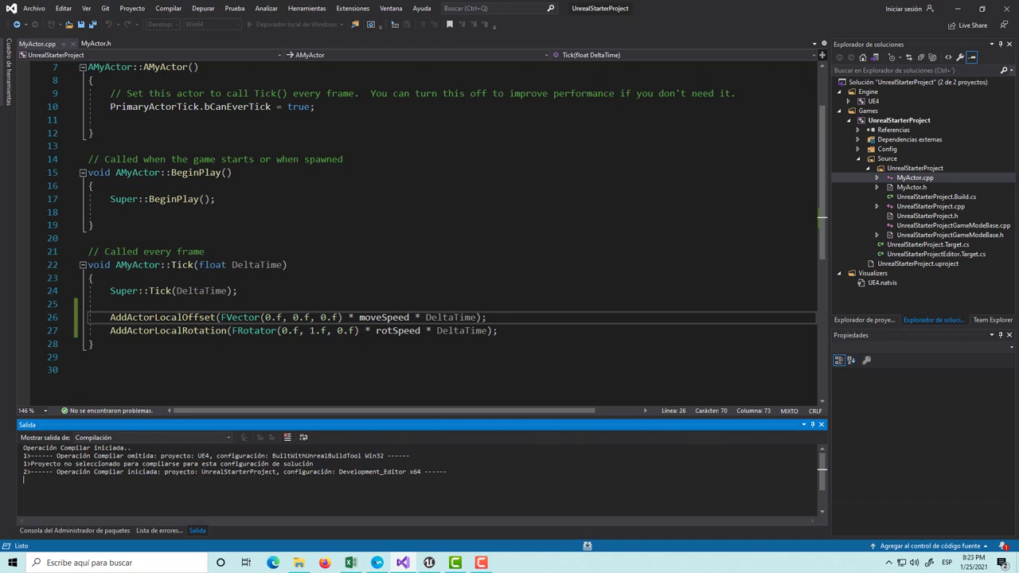
left_click(318, 332)
left_click(510, 317)
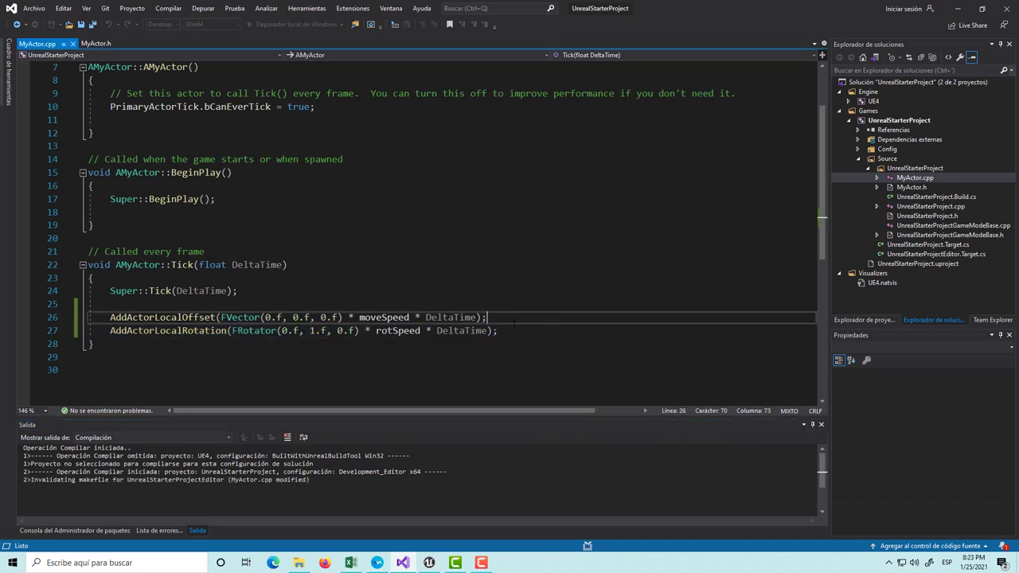
left_click(513, 334)
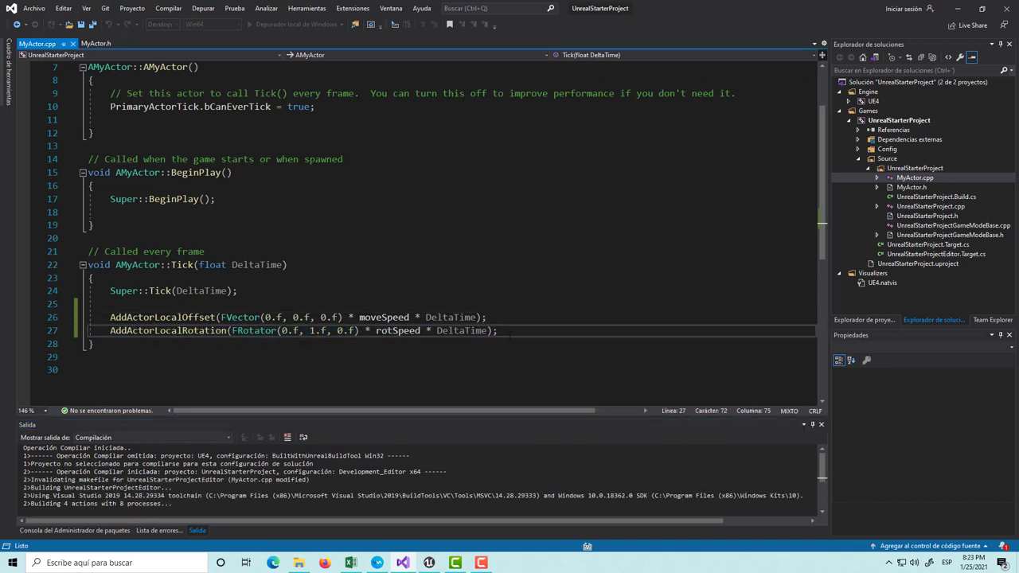
- Play-test the reloaded map1 level in the Unreal Editor, then stop it
left_click(431, 563)
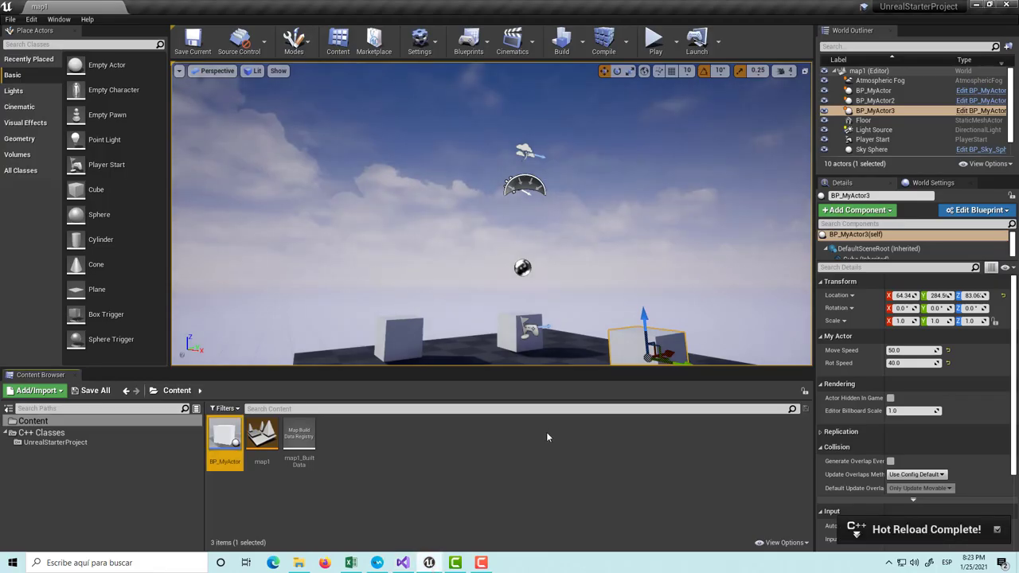
left_click(655, 42)
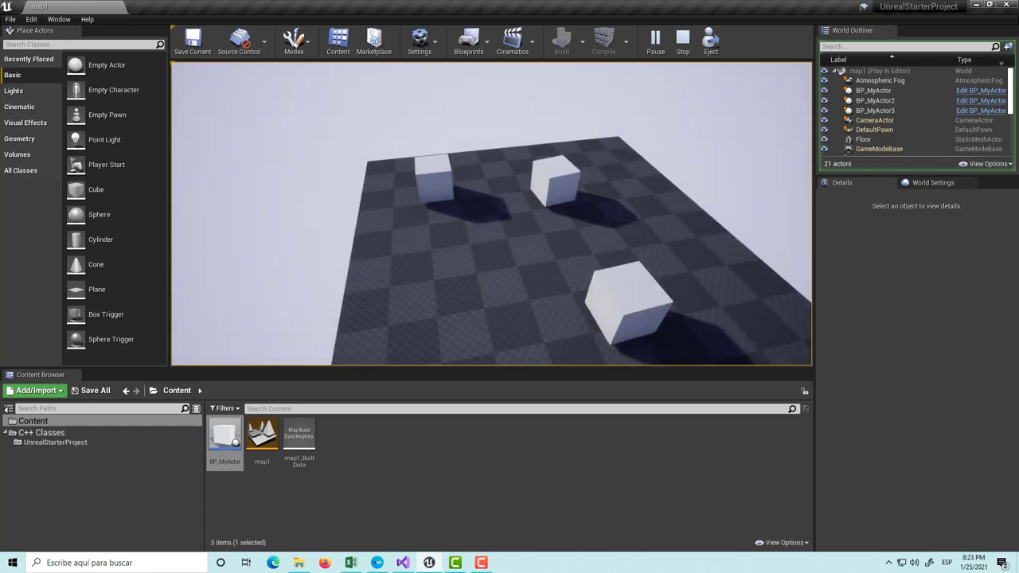
key("Escape")
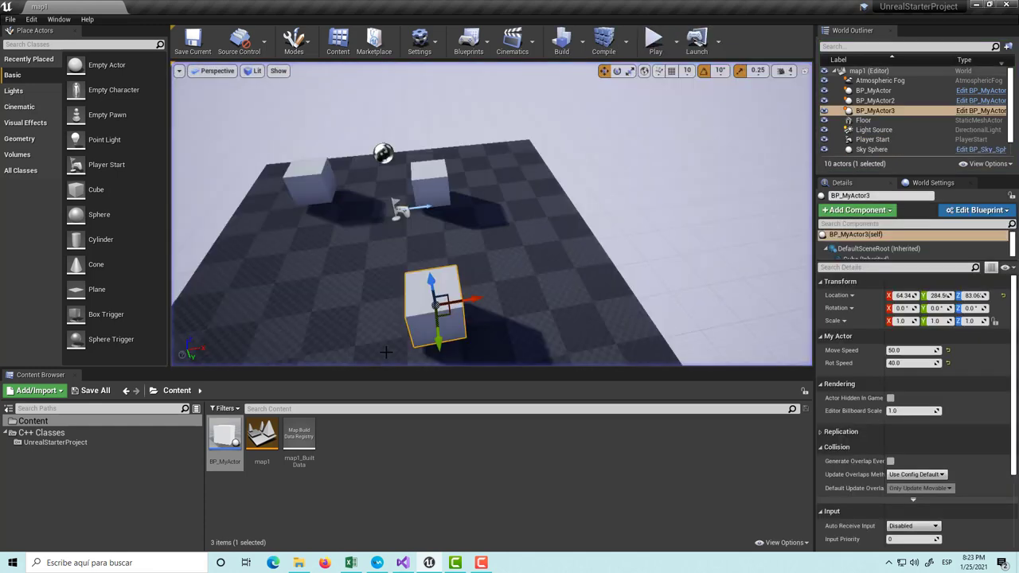
- Make the line 26 FVector (0.f, 1.f, 0.f) in MyActor.cpp and return to Unreal
left_click(408, 563)
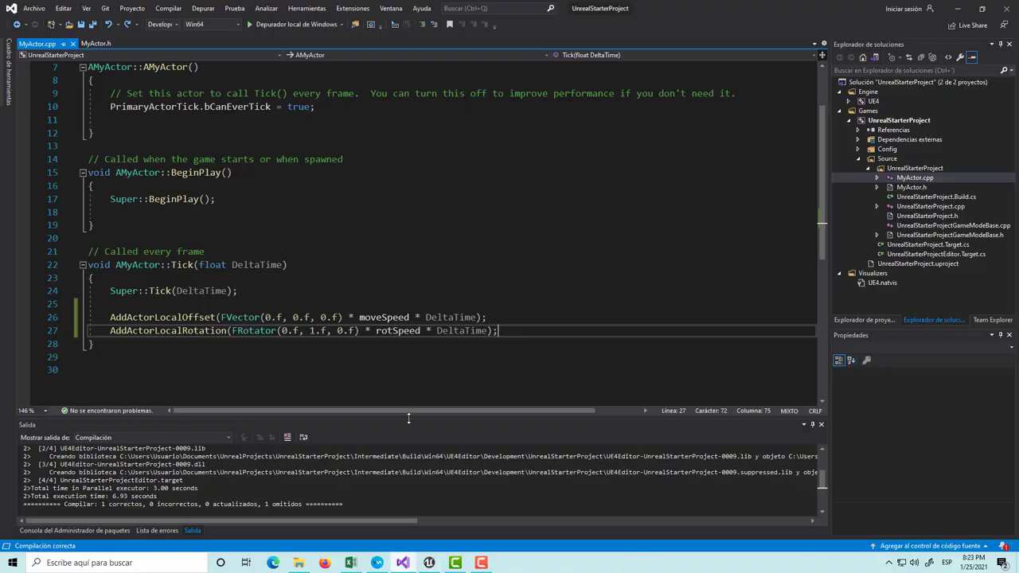
left_click(296, 317)
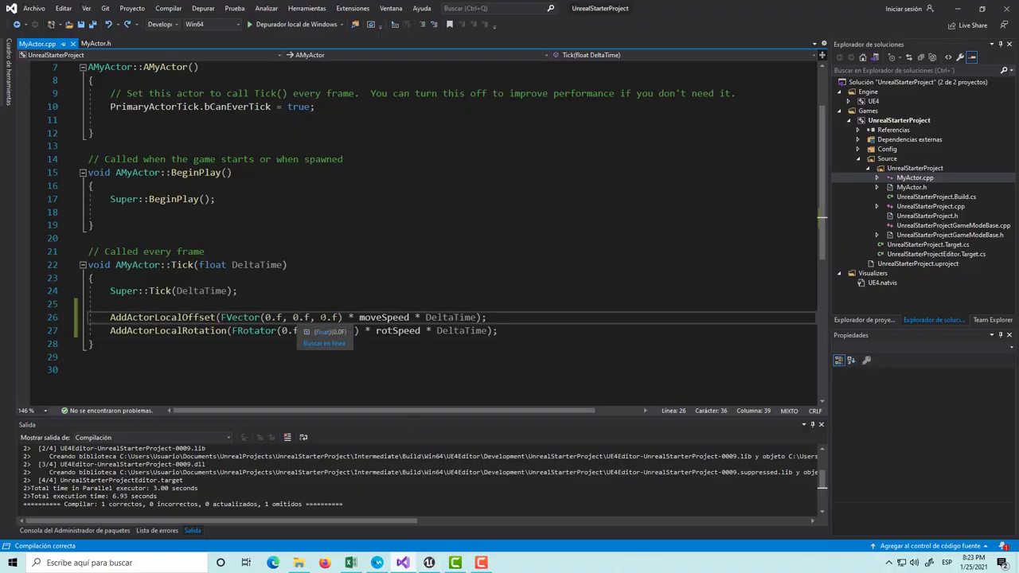
key("BackSpace")
type("1")
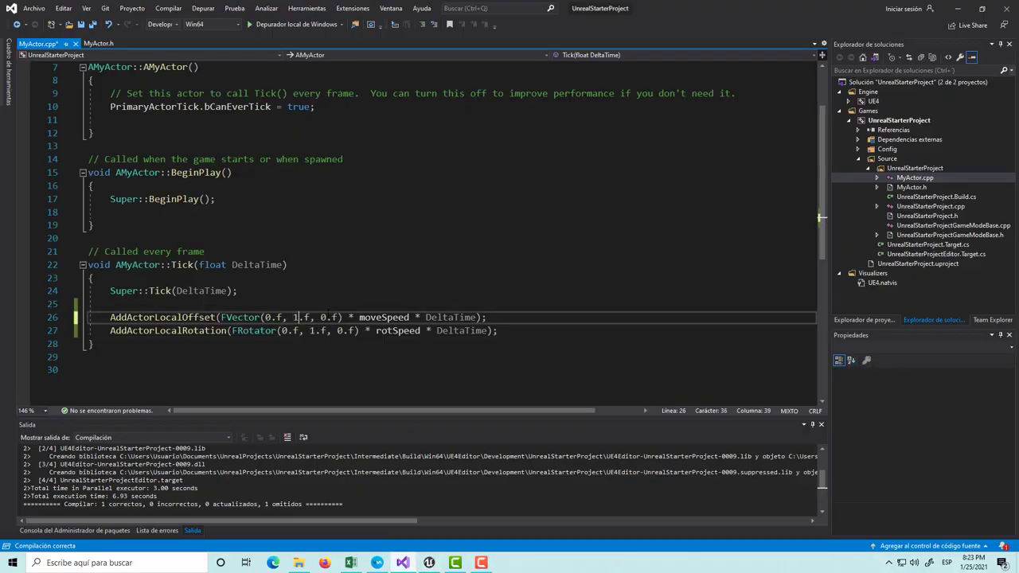
left_click(429, 563)
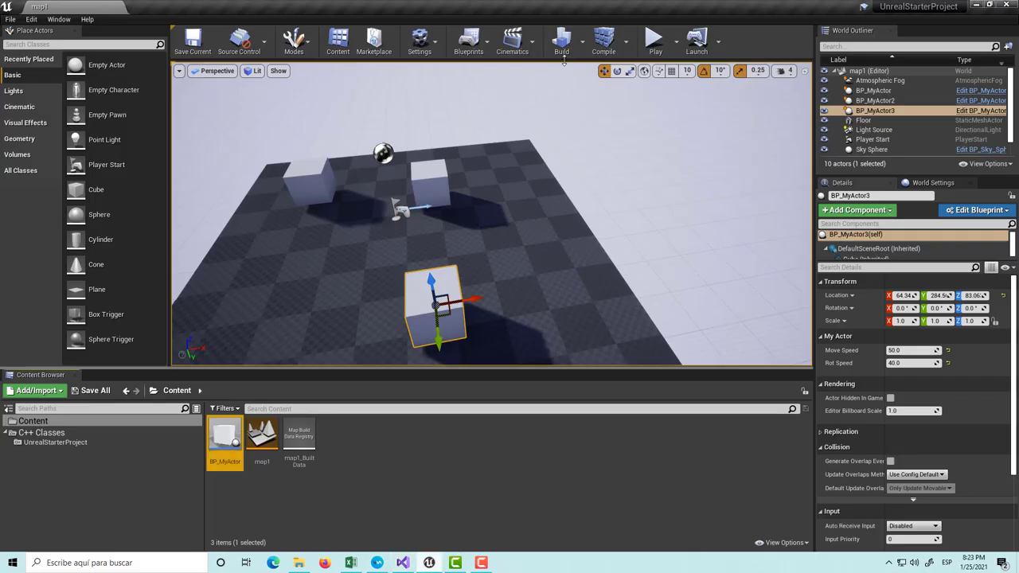
- Compile, play-test the Y-axis movement, and check the left cube's Move Speed 100 and Rot Speed 0
left_click(603, 43)
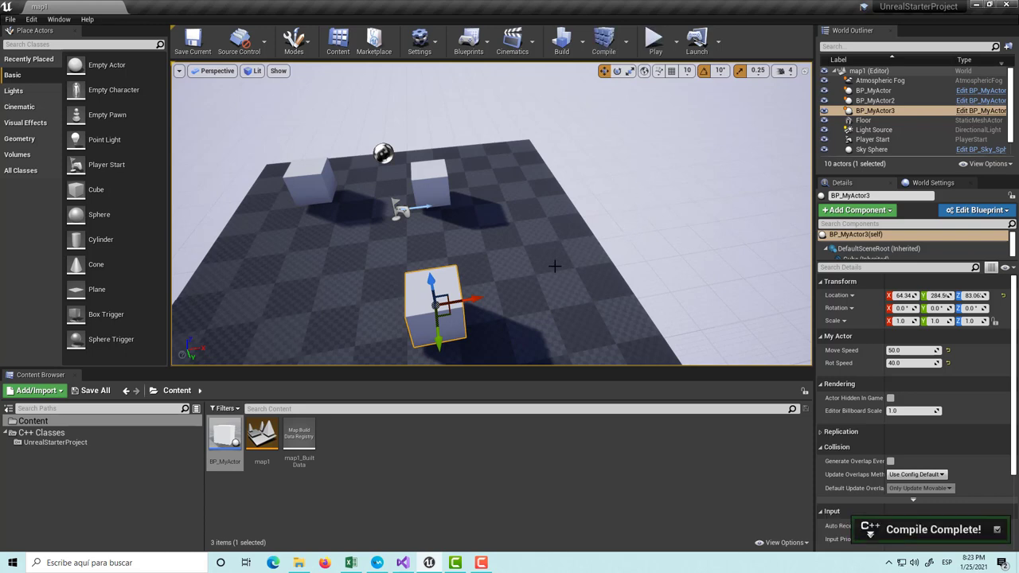
left_click(654, 40)
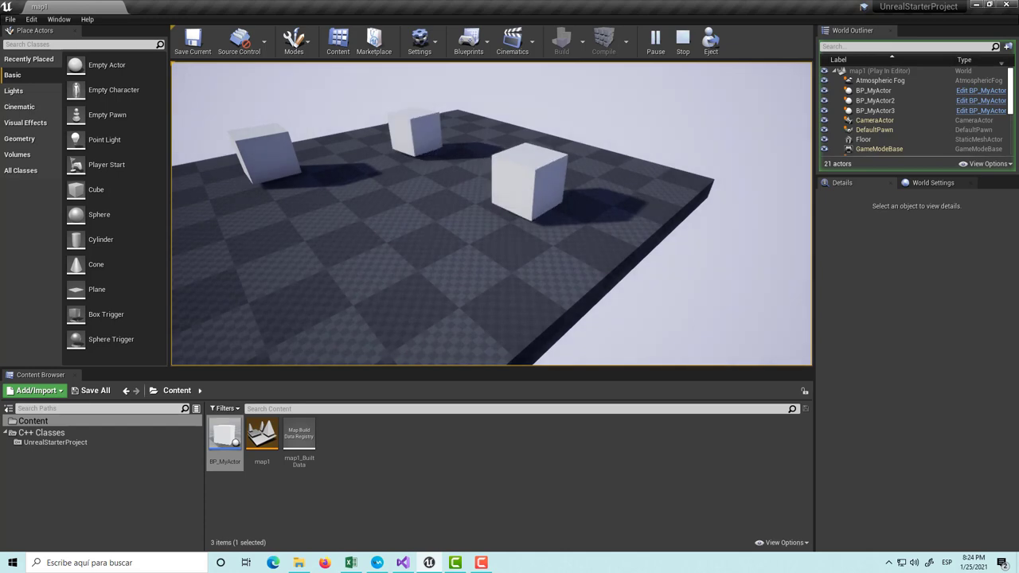
key("Escape")
left_click(278, 151)
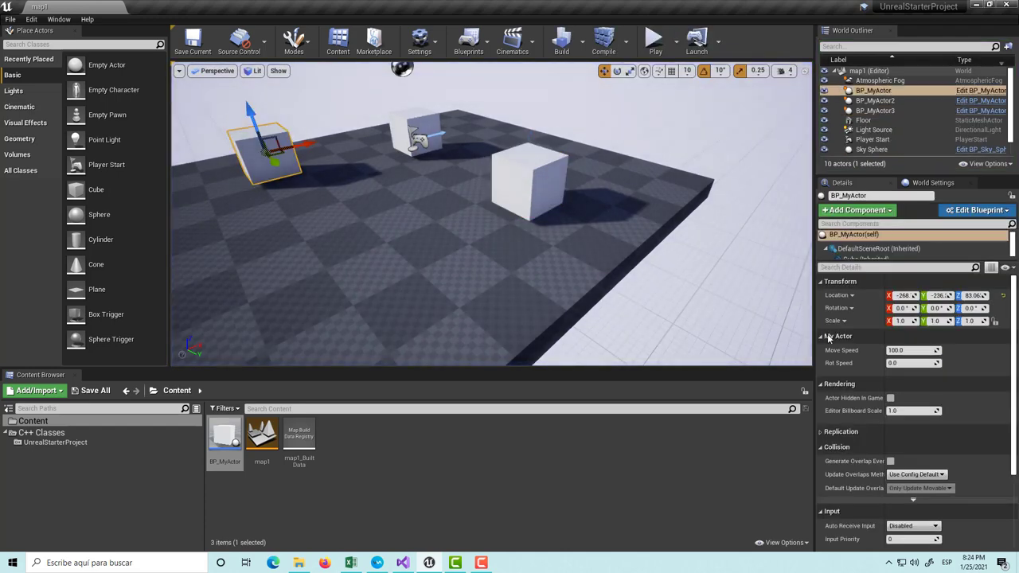
left_click(403, 563)
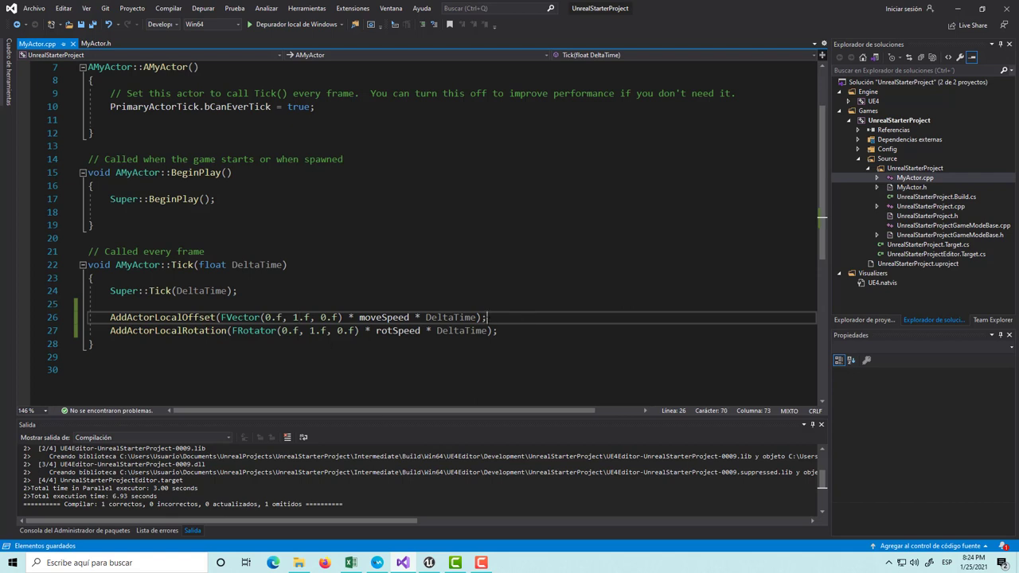
- Rebuild the solution for hot reload, then play map1 to watch the cubes move
left_click(169, 8)
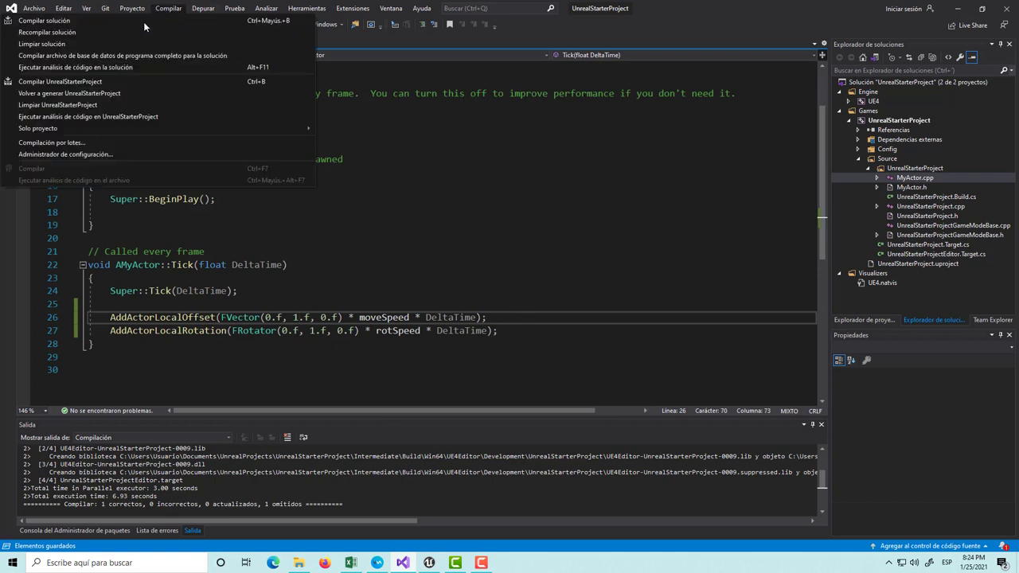
left_click(84, 20)
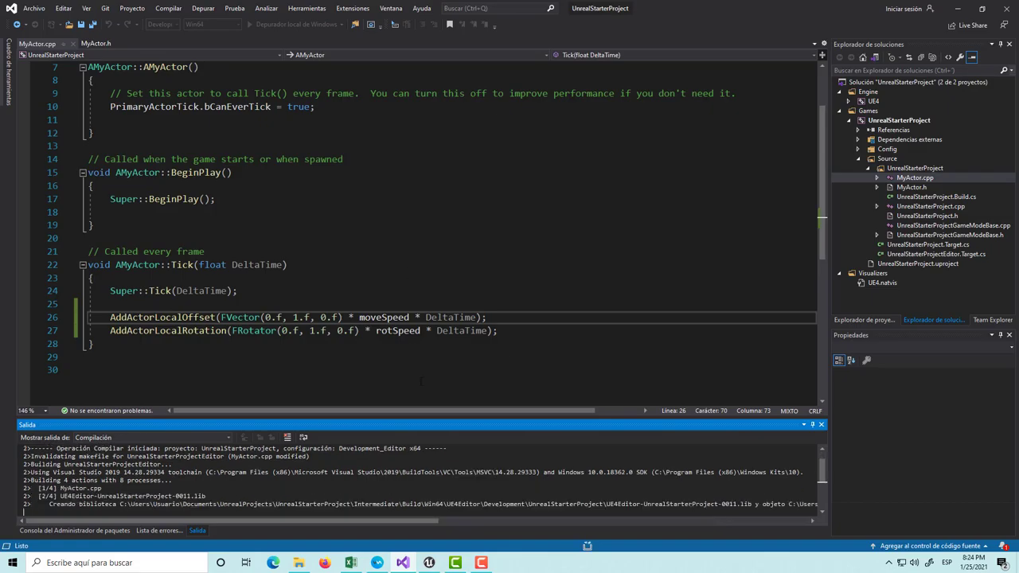
left_click(430, 563)
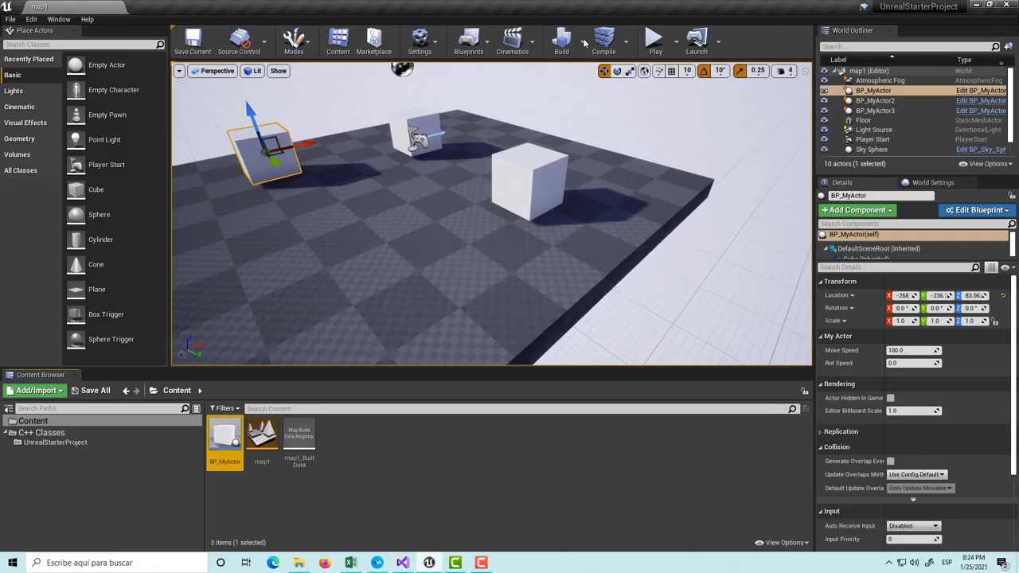
left_click(656, 44)
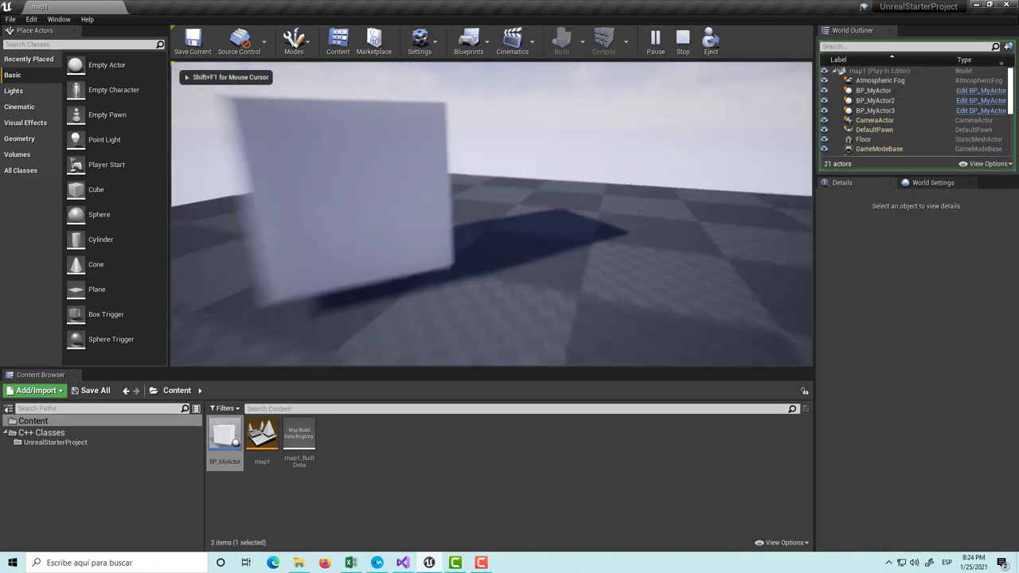